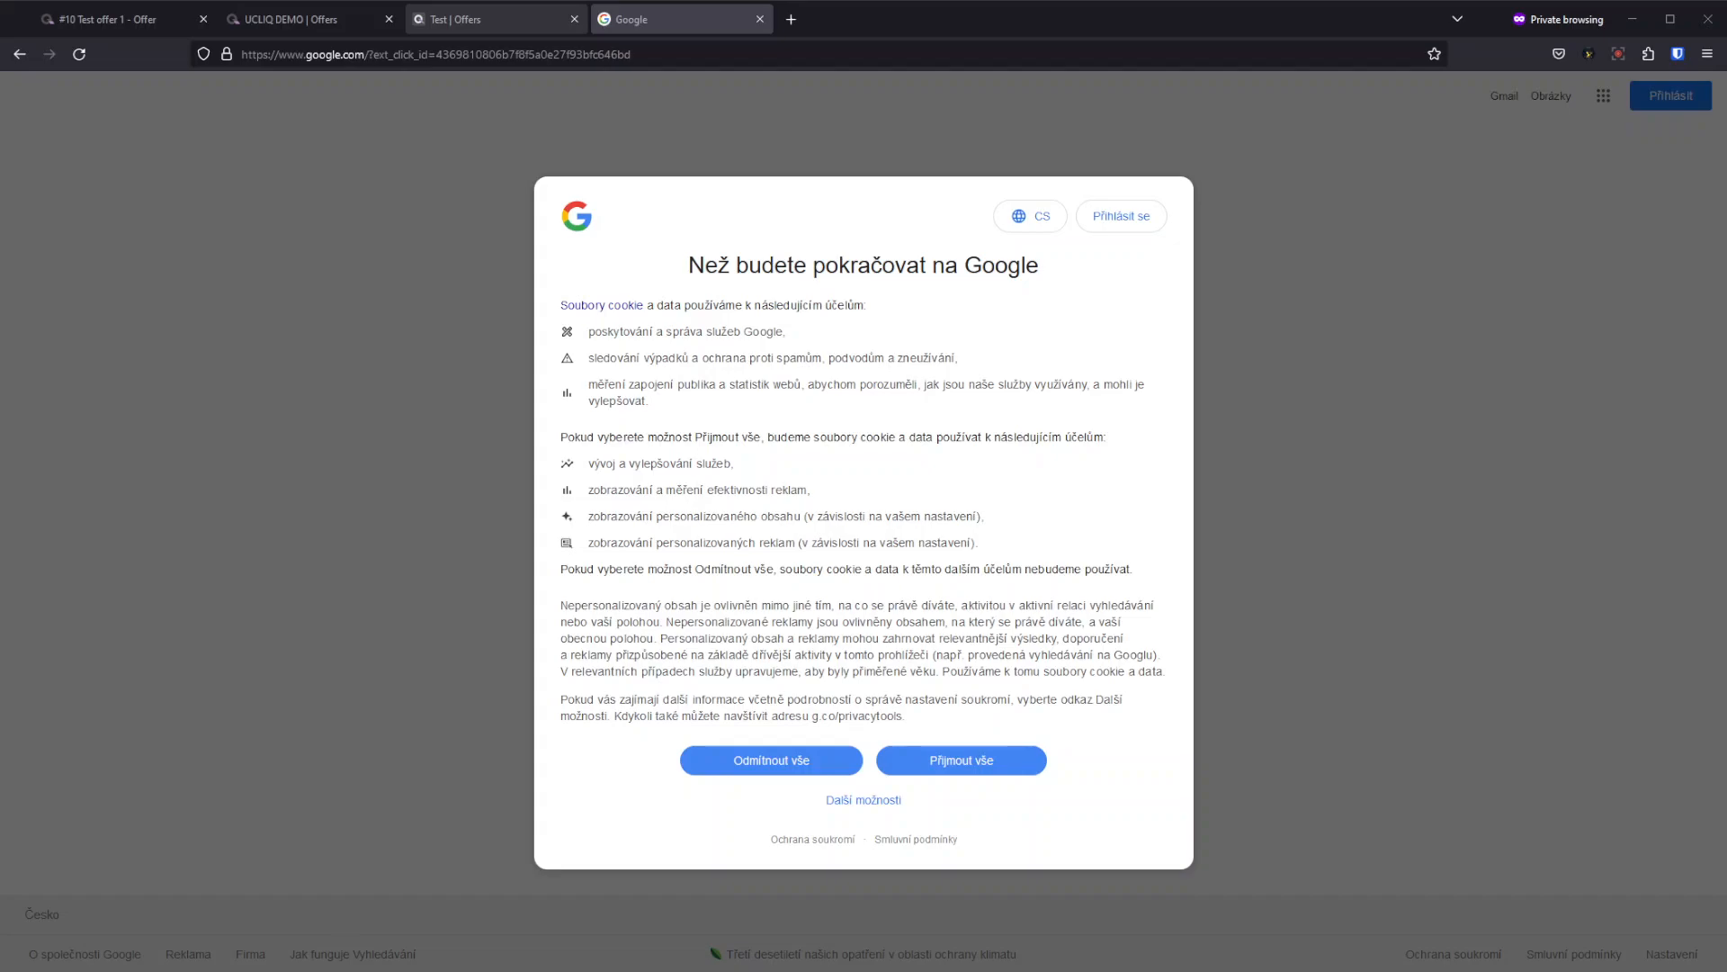
In the live offer "My advertiser offer #1", add the ext_click_id and subsource tracking parameters to the link and copy it.
click(496, 20)
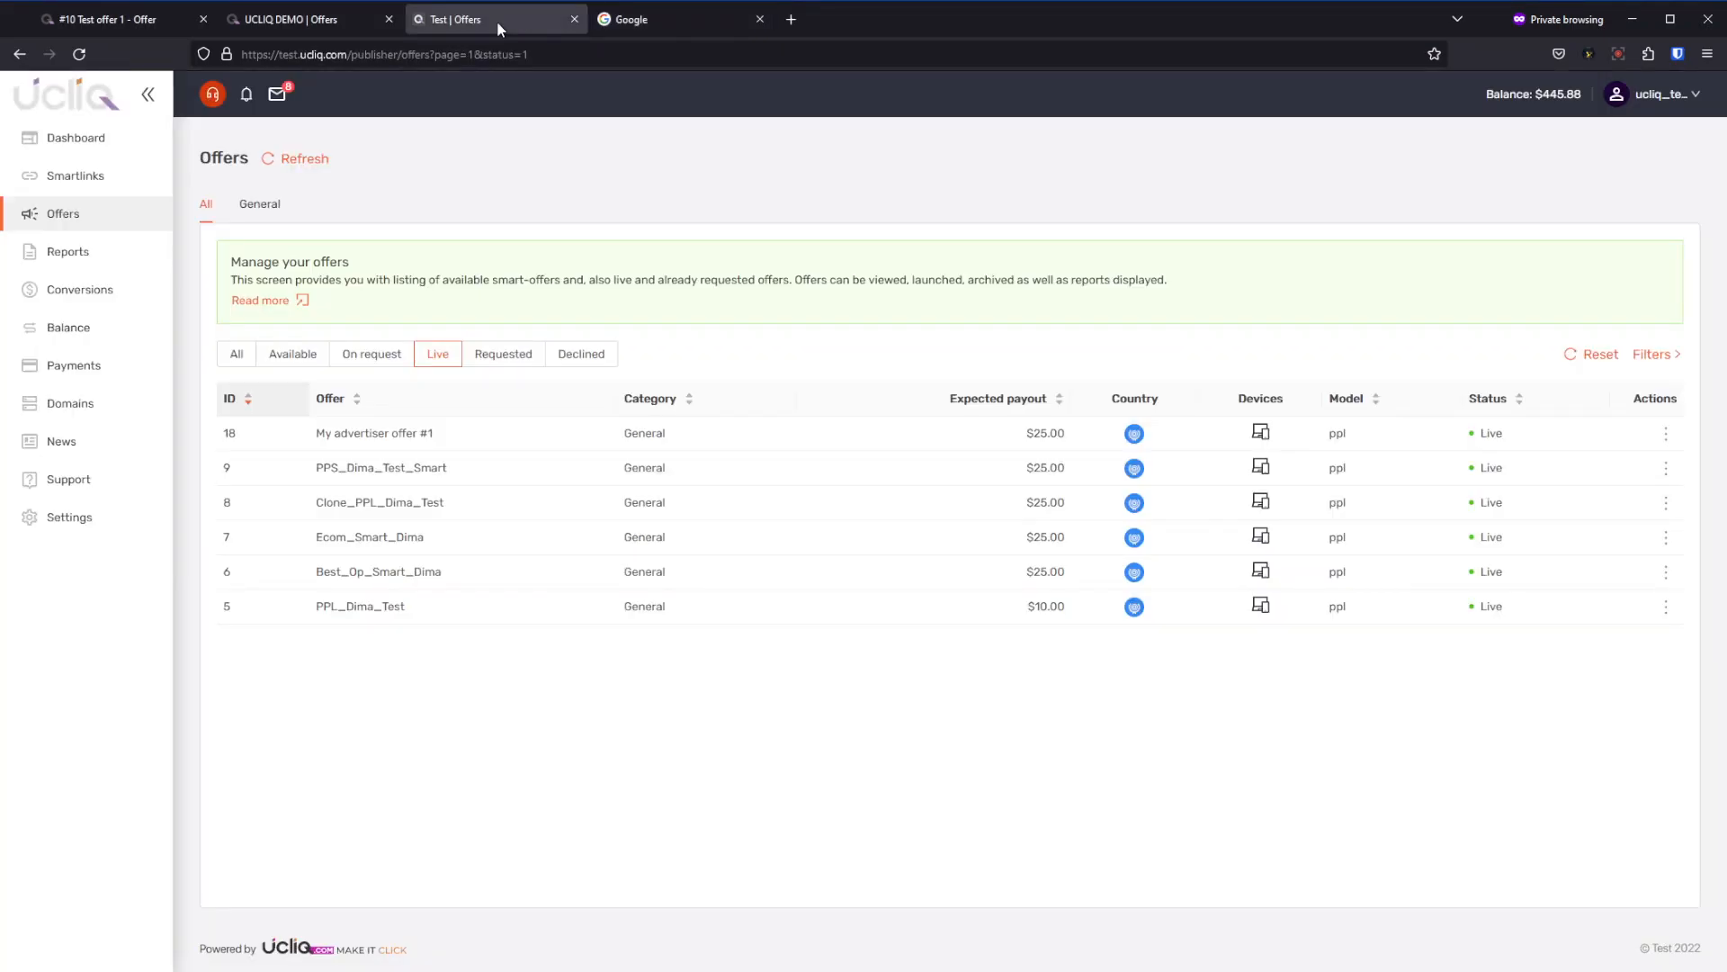
click(451, 433)
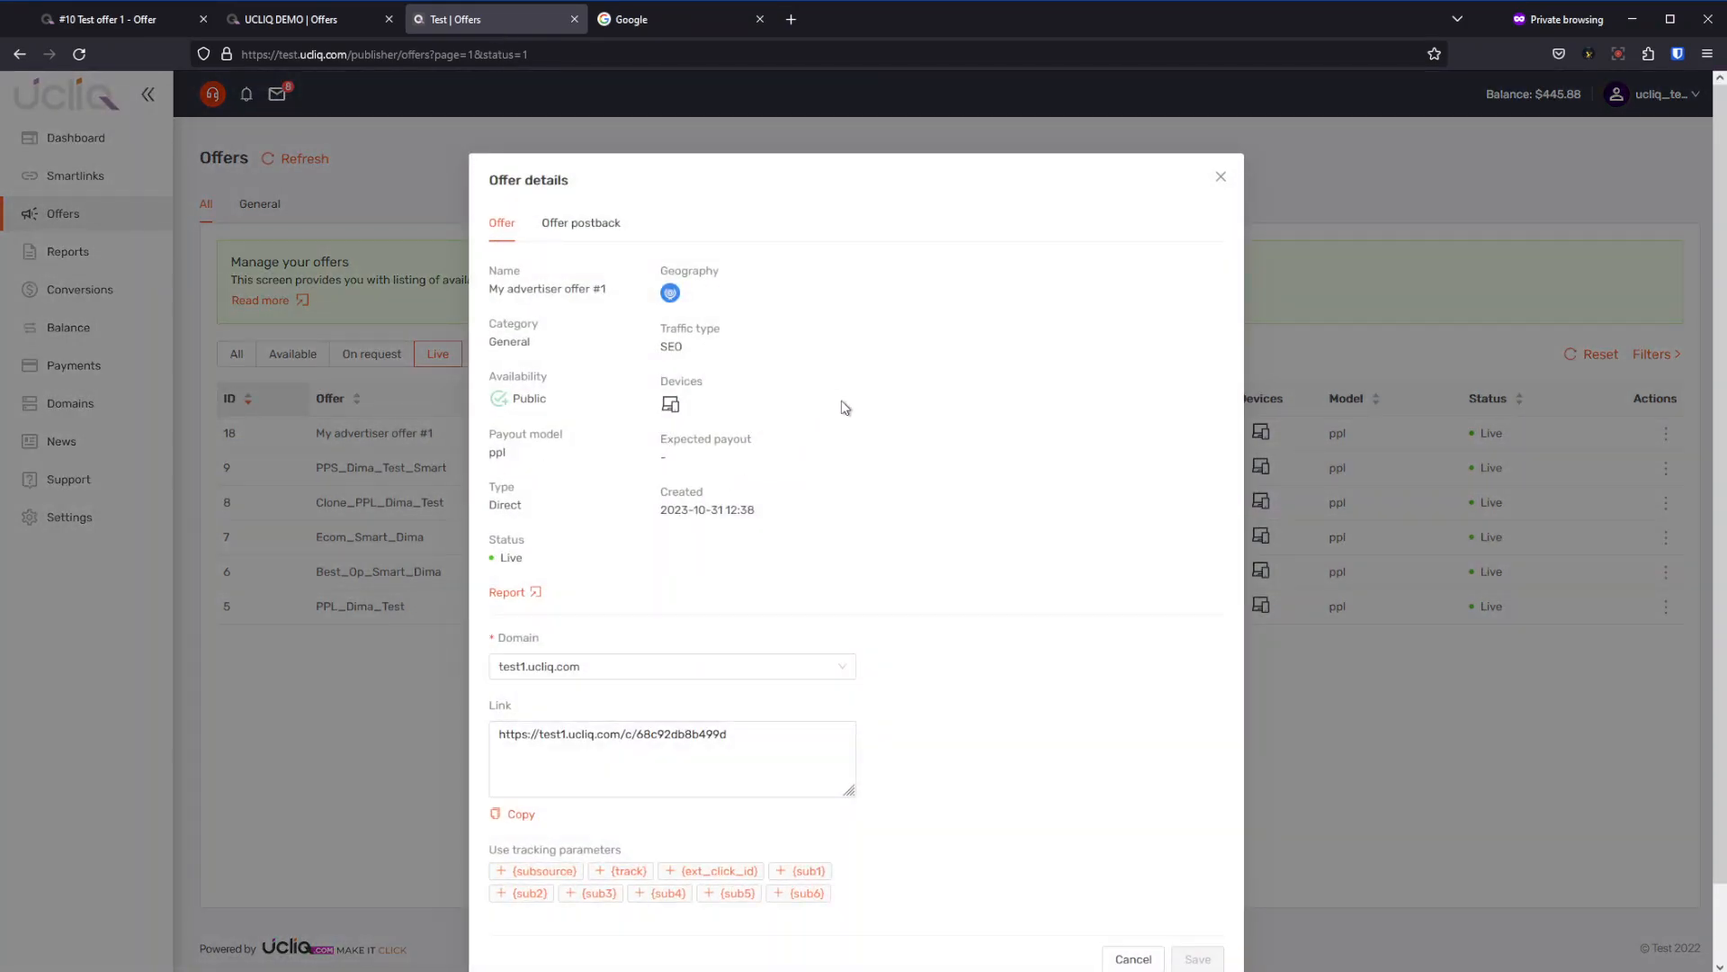
scroll(883, 447, down, 2)
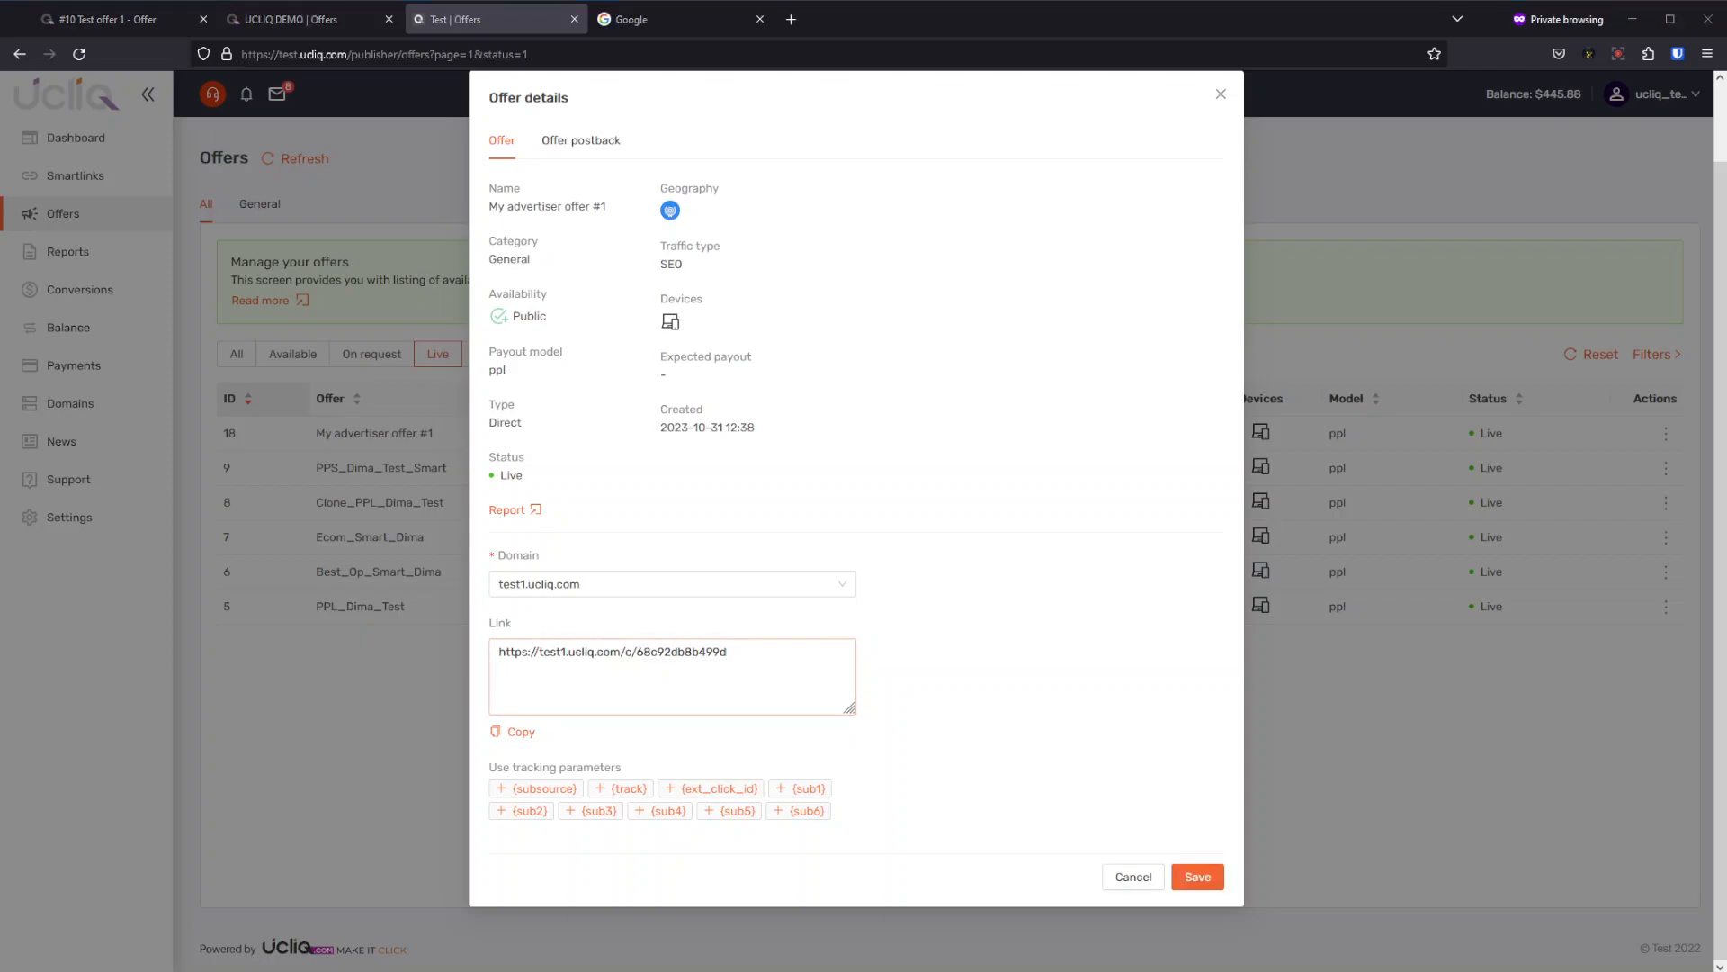
click(747, 673)
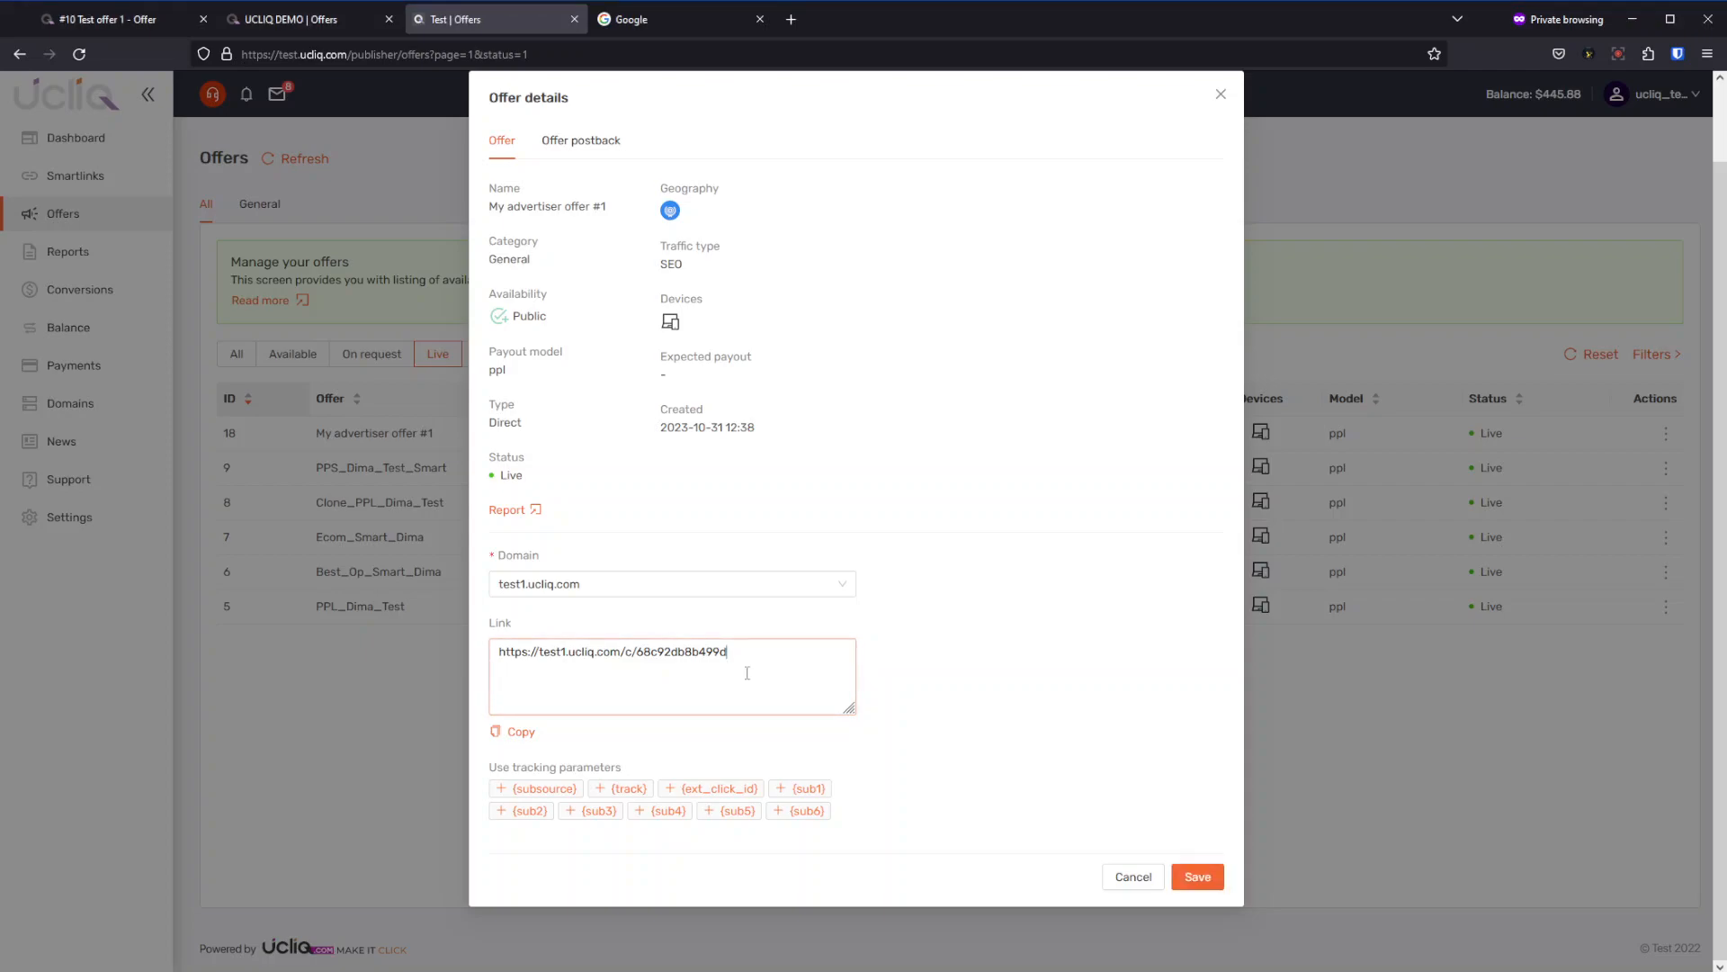
click(708, 789)
click(567, 794)
click(521, 732)
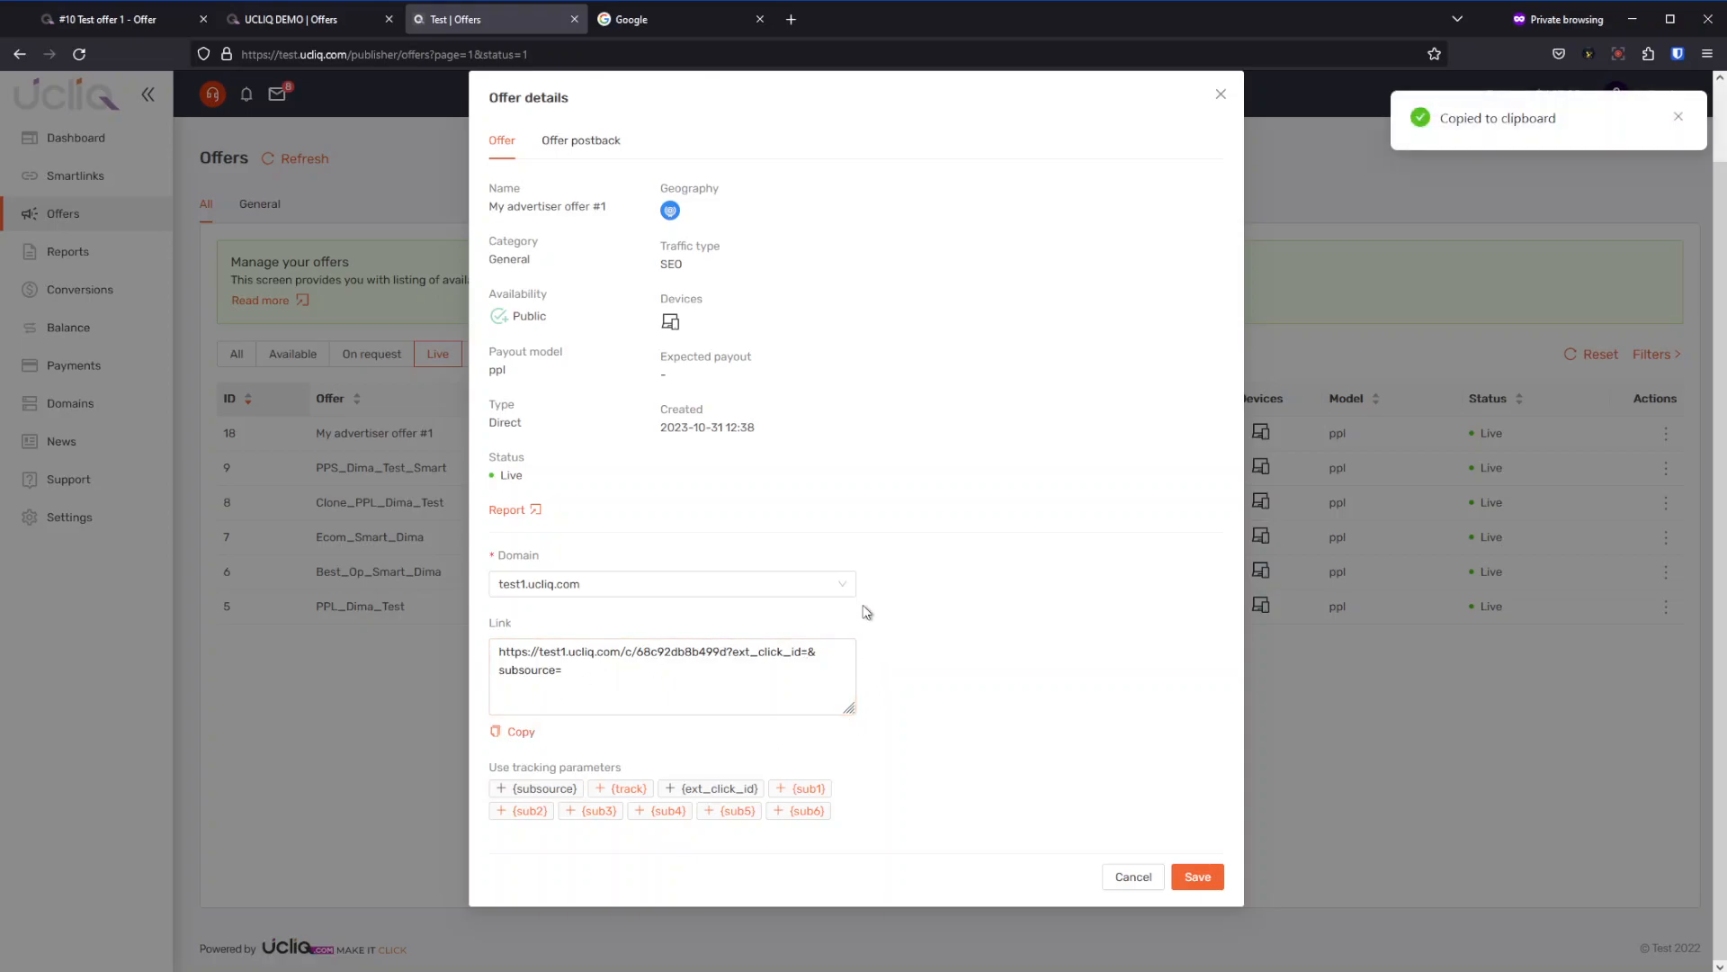
Open Test offer 1's existing advertiser link for editing and replace its URL with the copied tracking link.
click(308, 27)
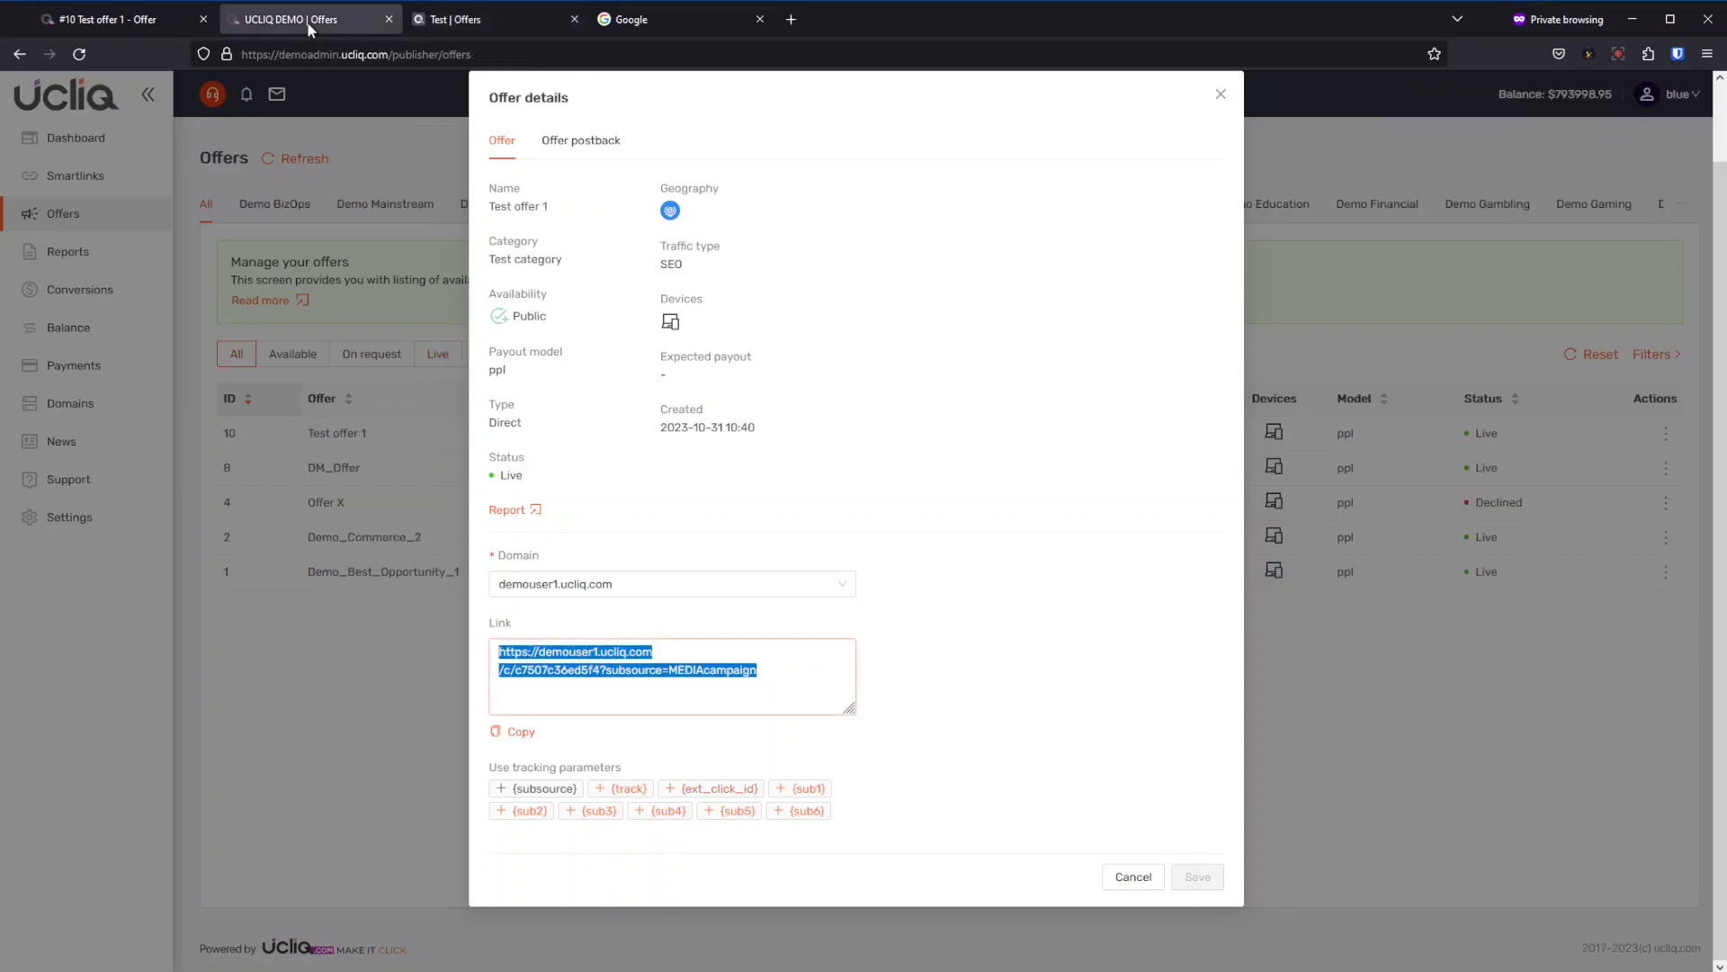
click(130, 20)
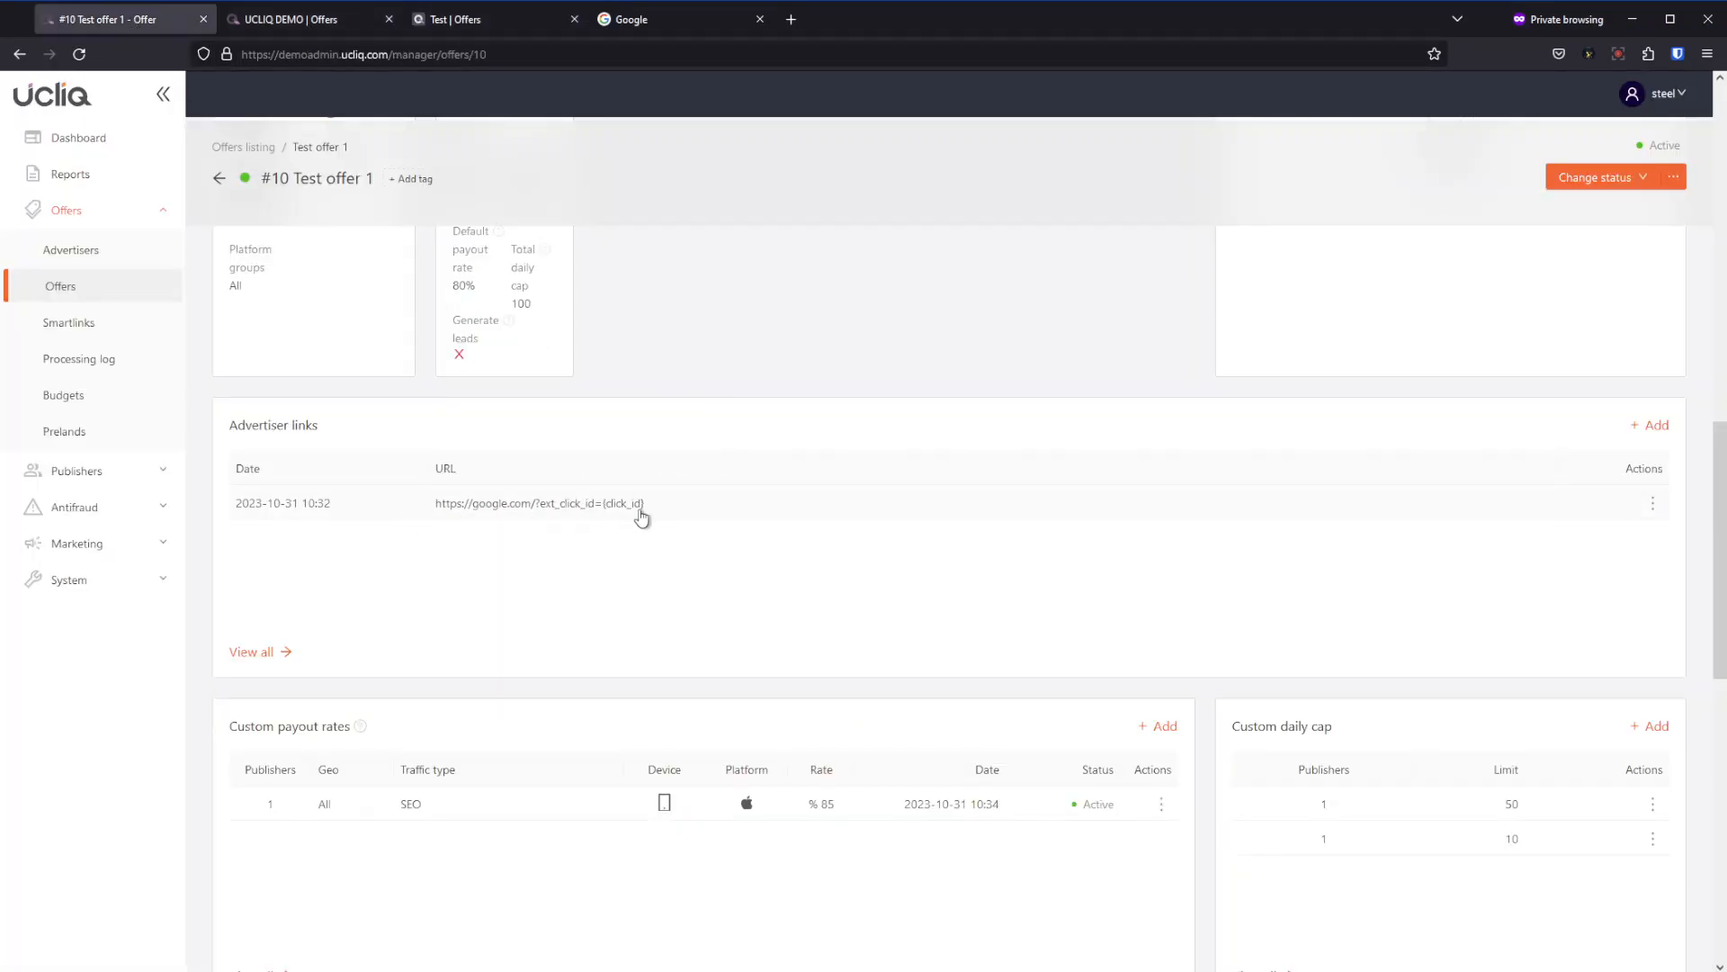
click(1653, 504)
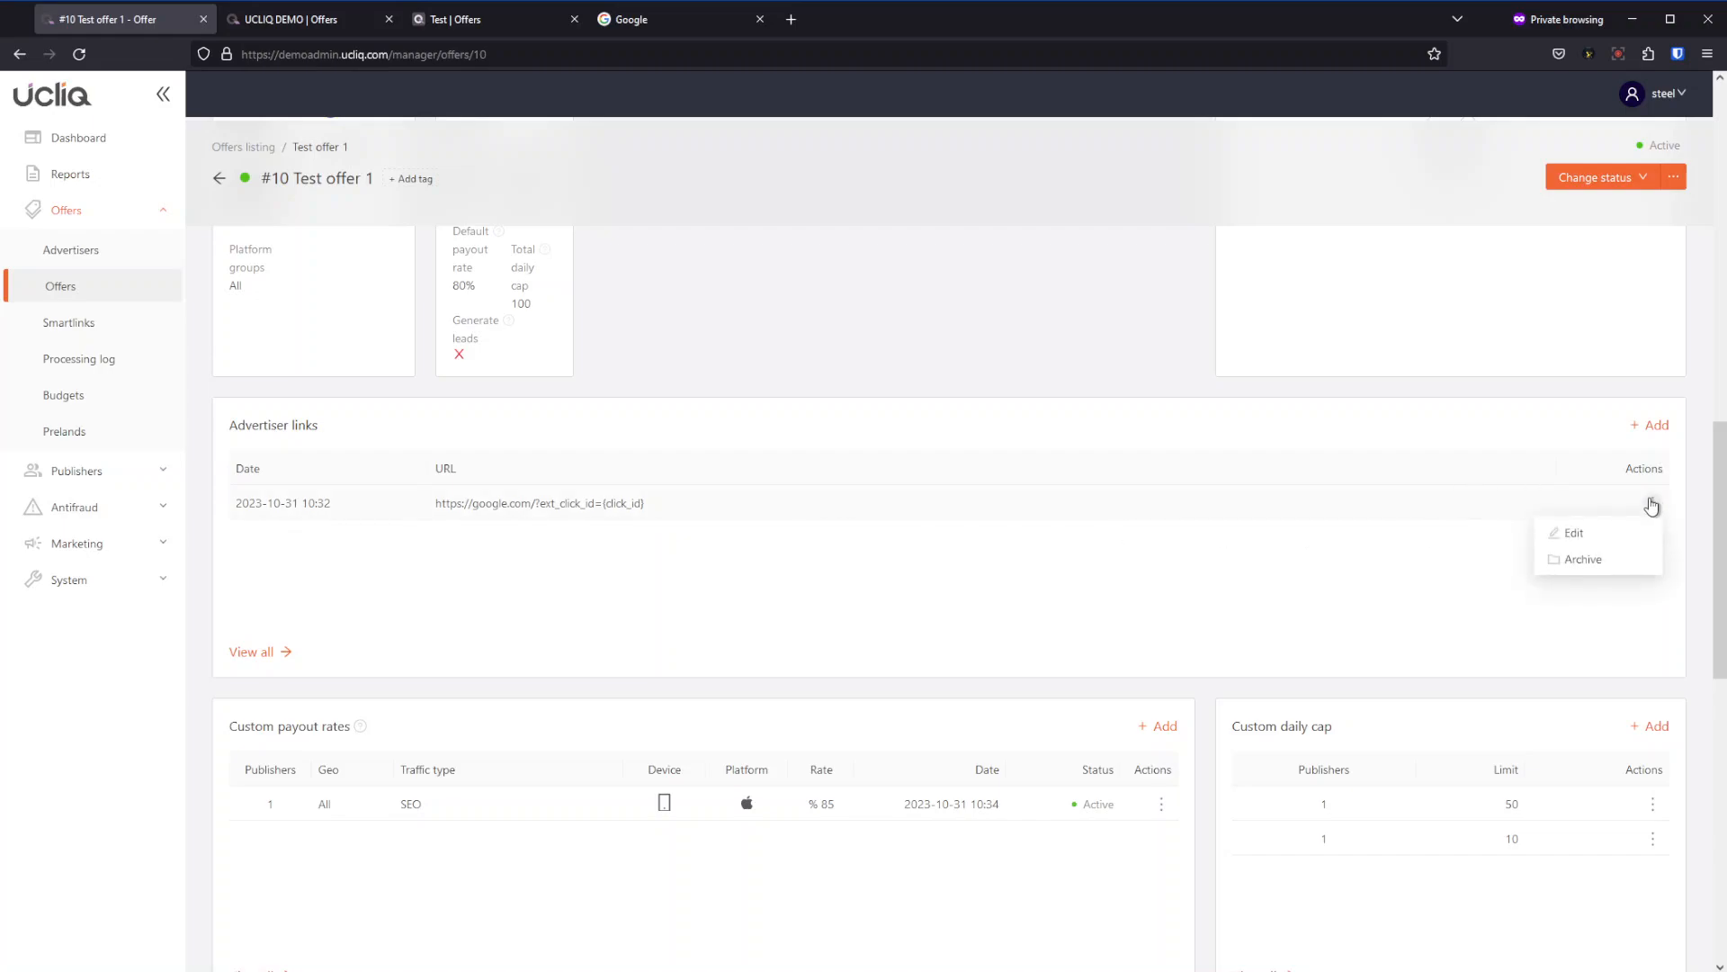
click(1603, 537)
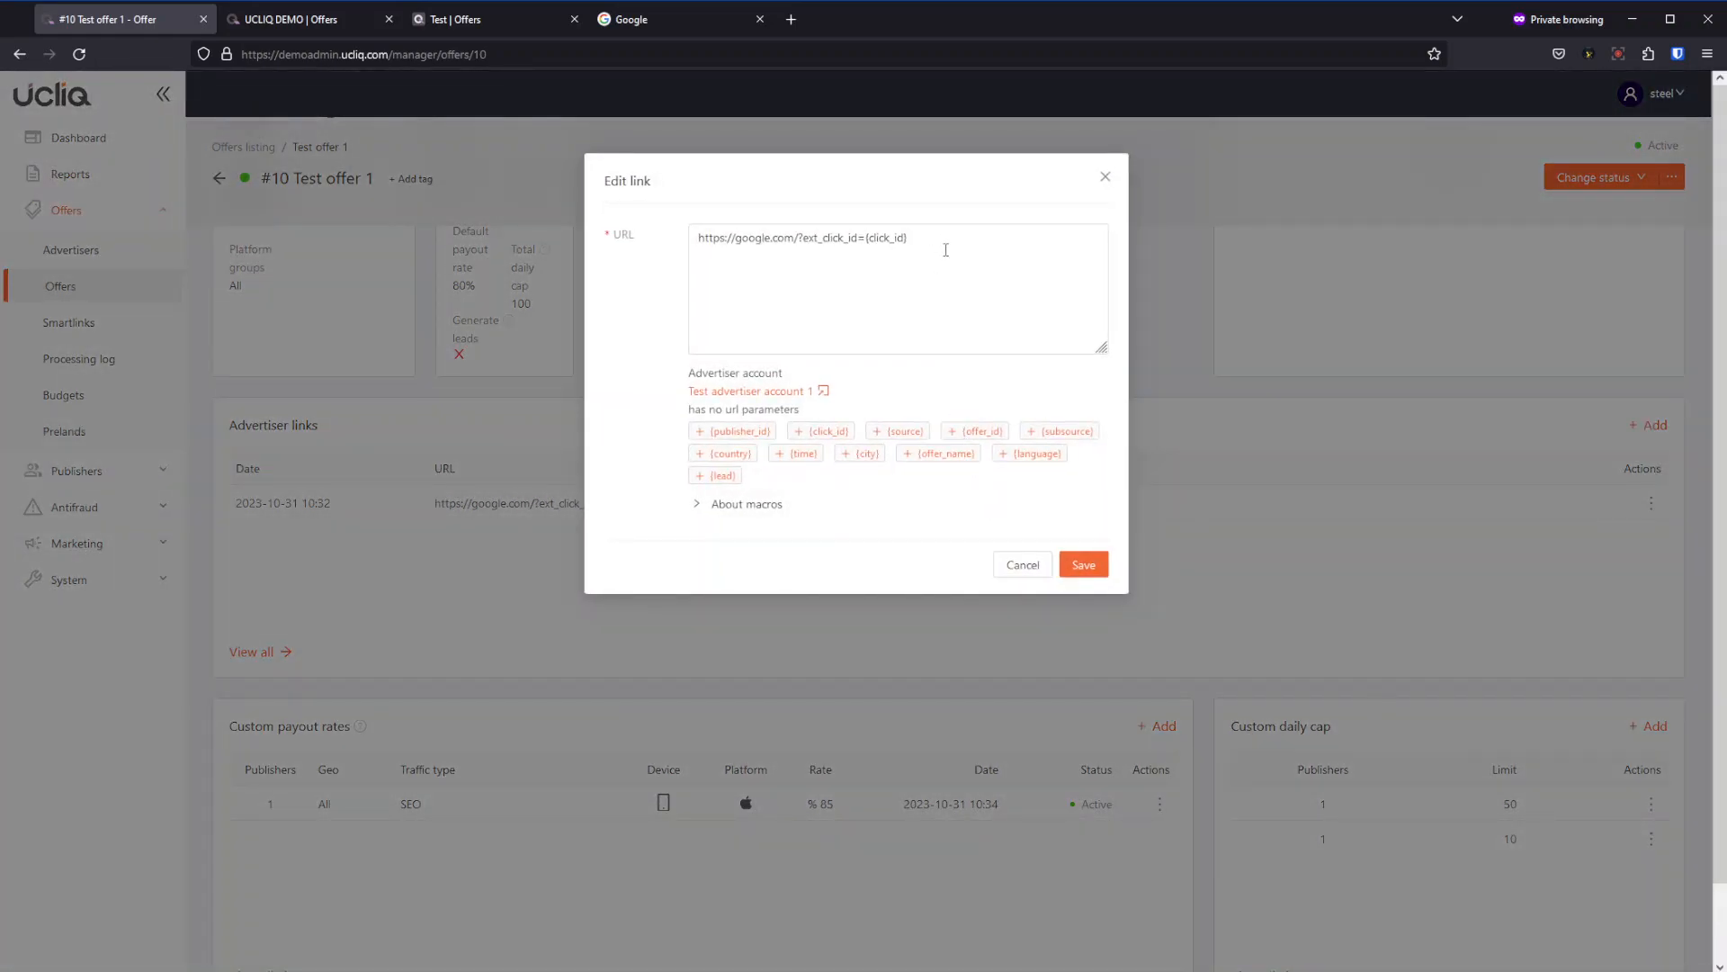
drag(933, 234, 697, 237)
key(ctrl+v)
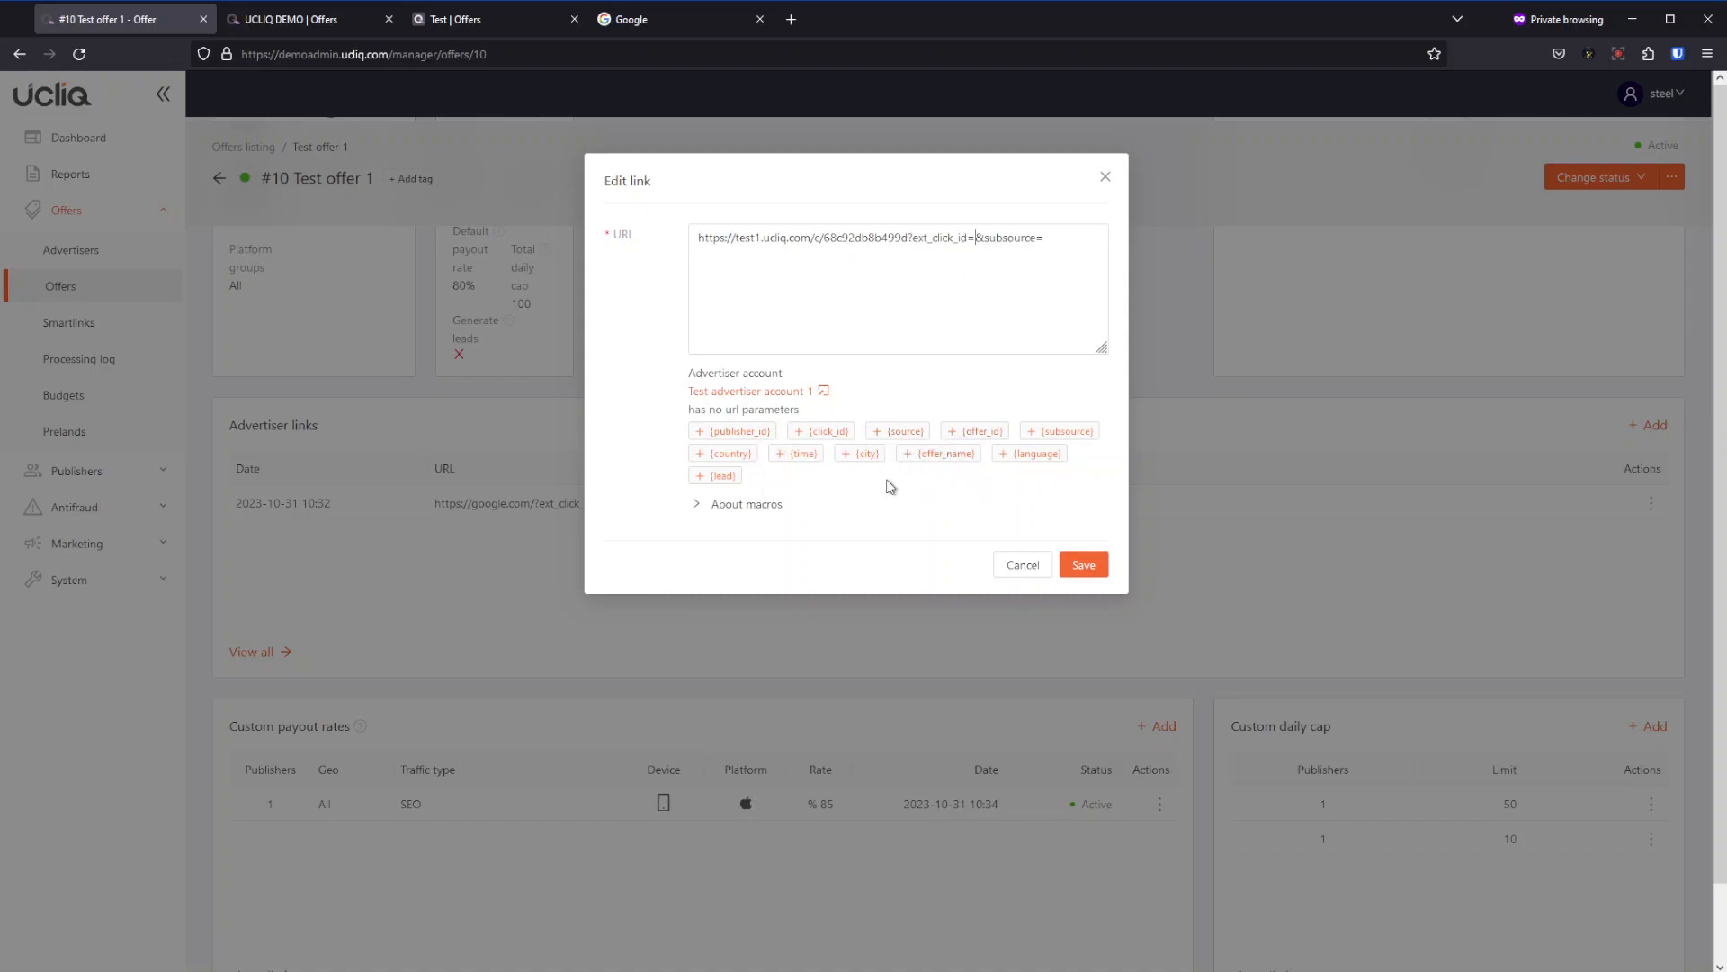
Fill the link's ext_click_id with the {click_id} macro and subsource with {subsource}, and save the advertiser link.
click(839, 441)
click(1061, 431)
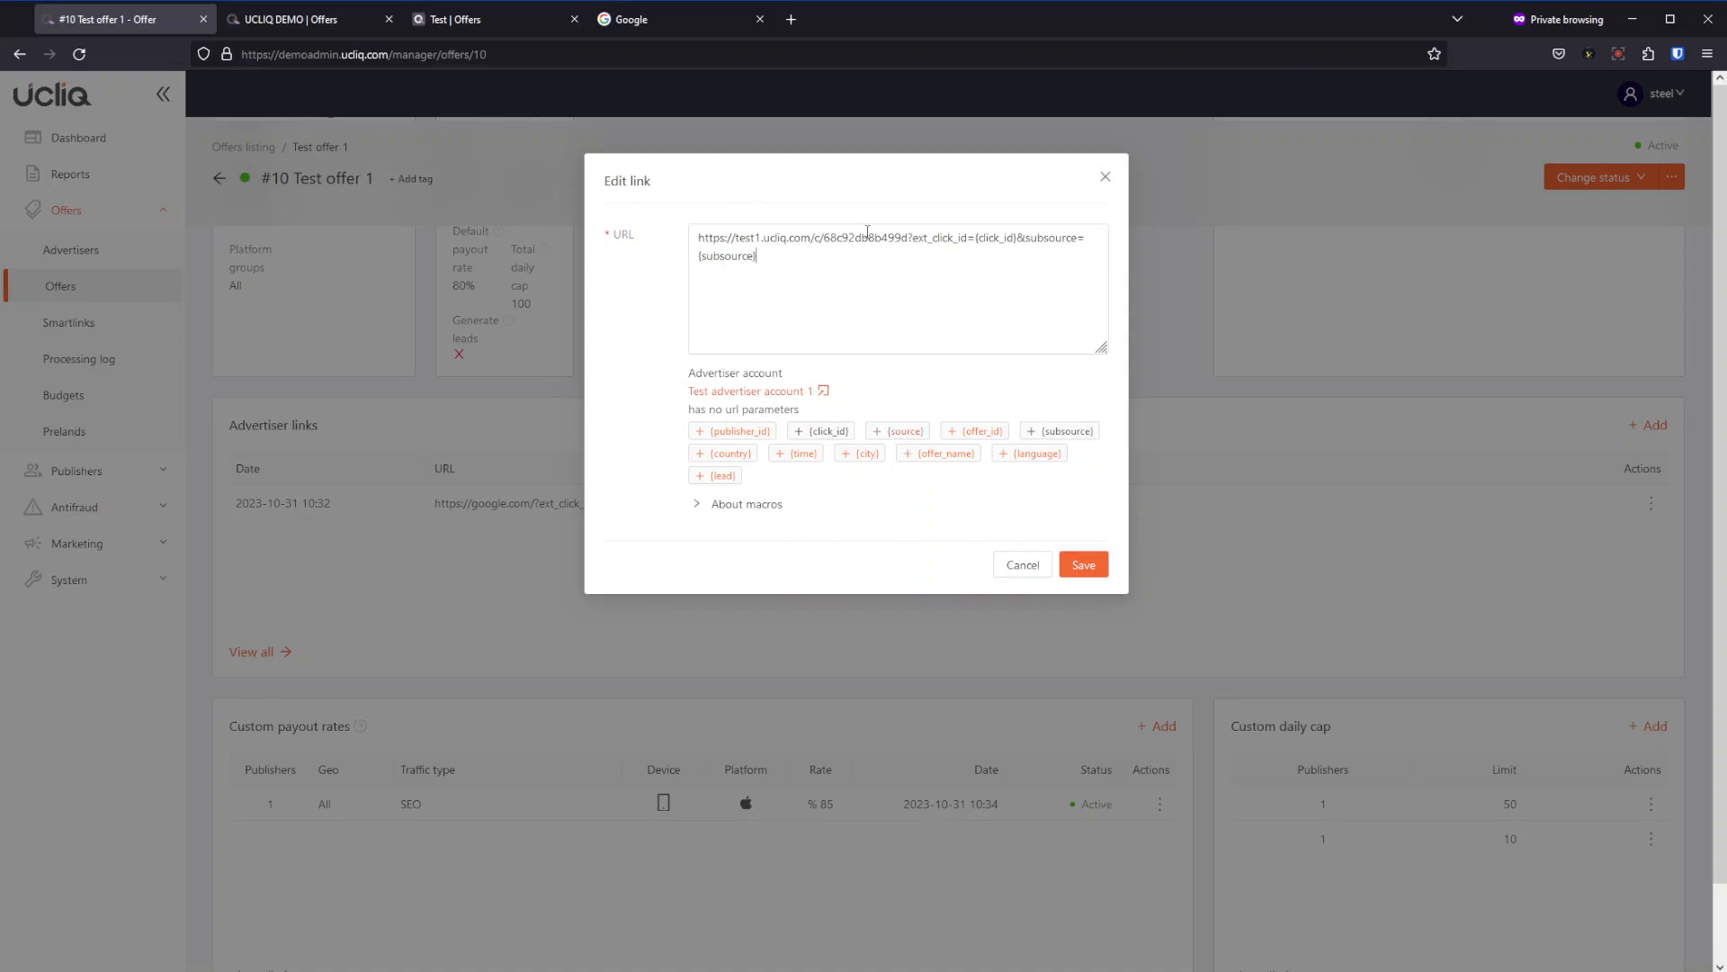
click(1082, 565)
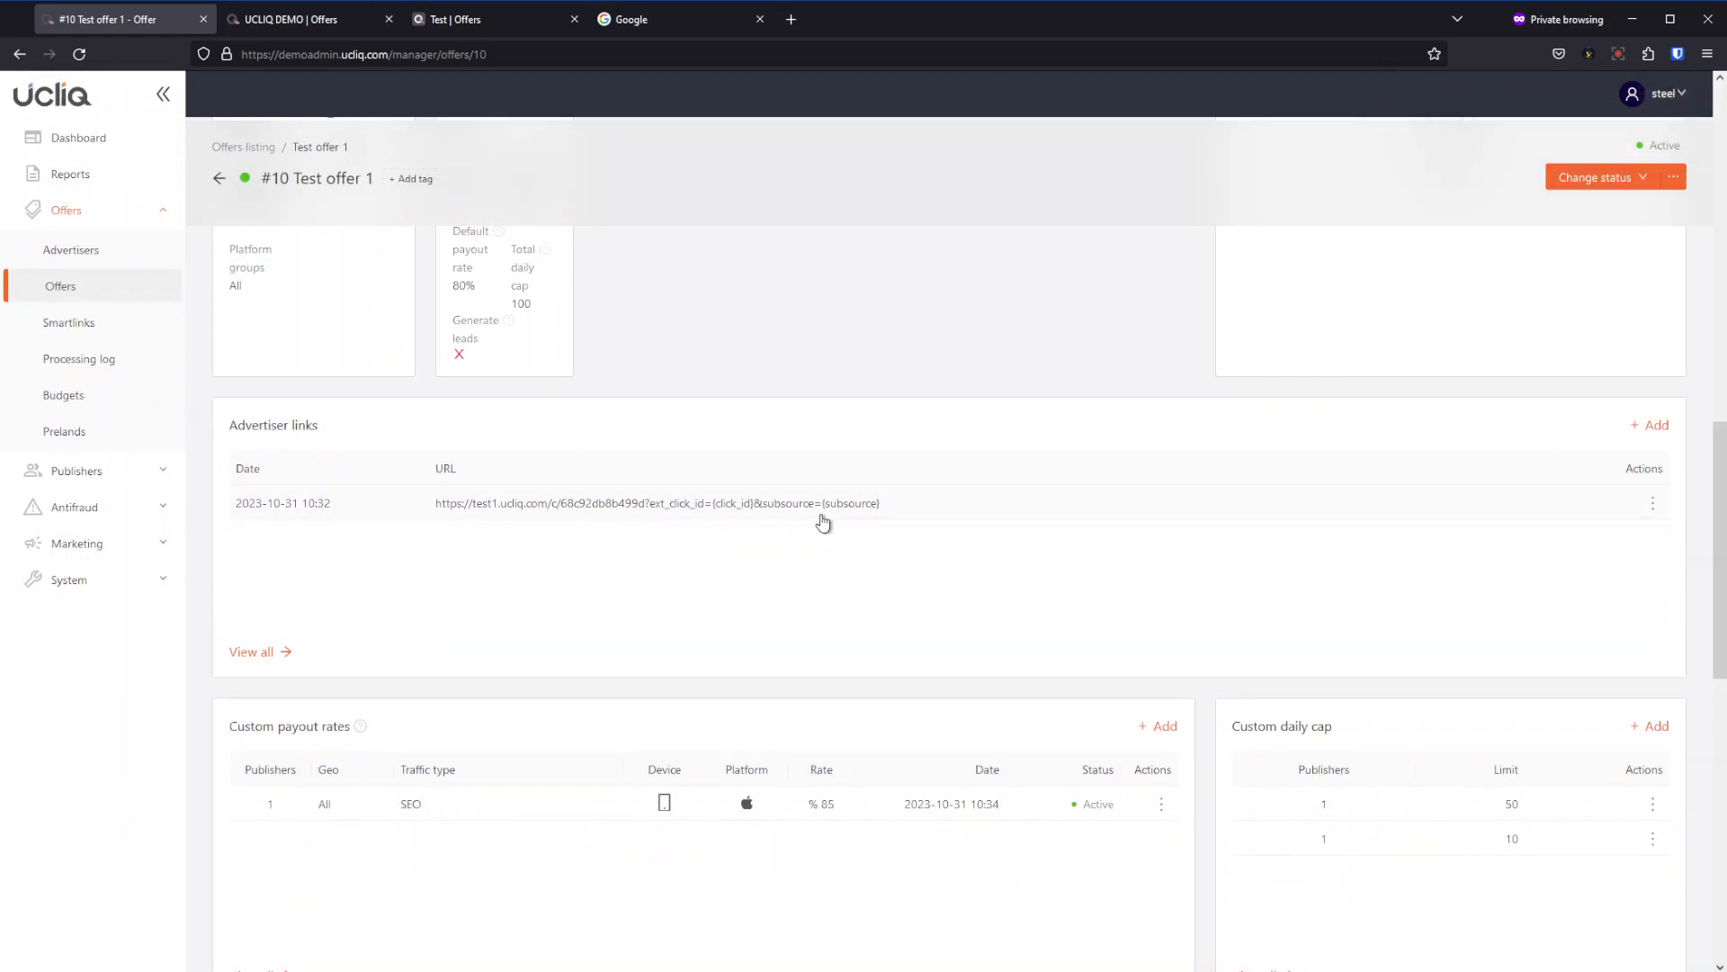
Copy the publisher's tracking link for Test offer 1 with subsource=MEDIAcampaign from the UCLIQ DEMO offer details.
scroll(743, 561, up, 4)
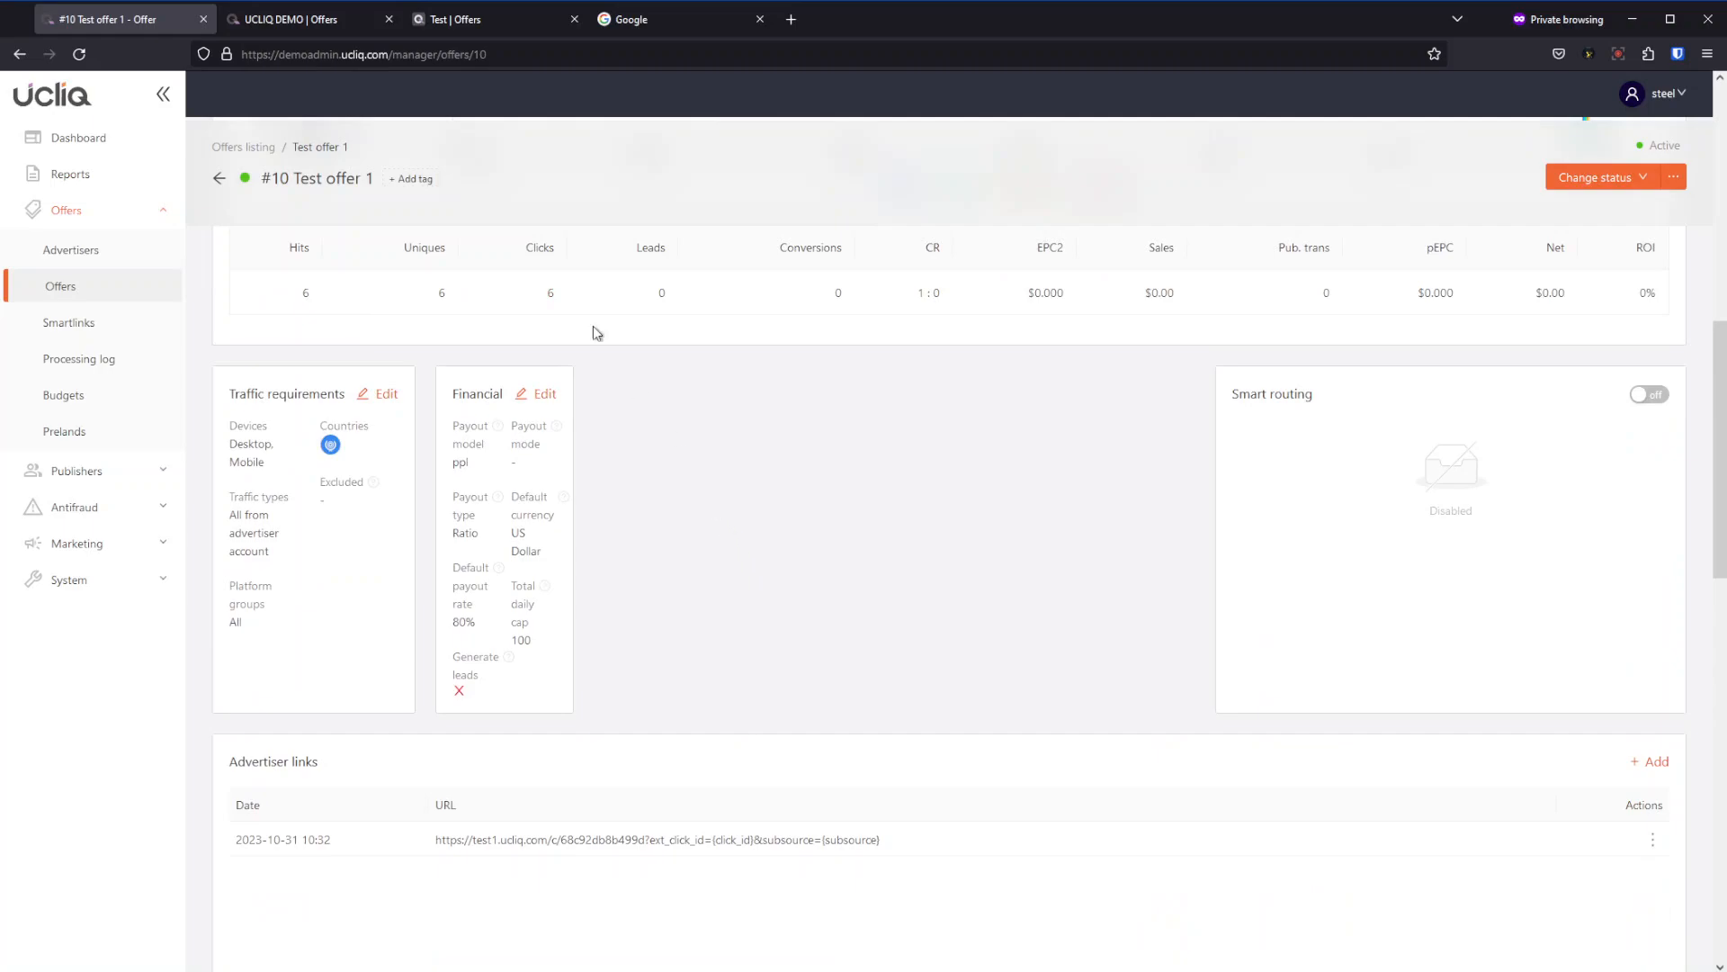
click(293, 19)
click(338, 635)
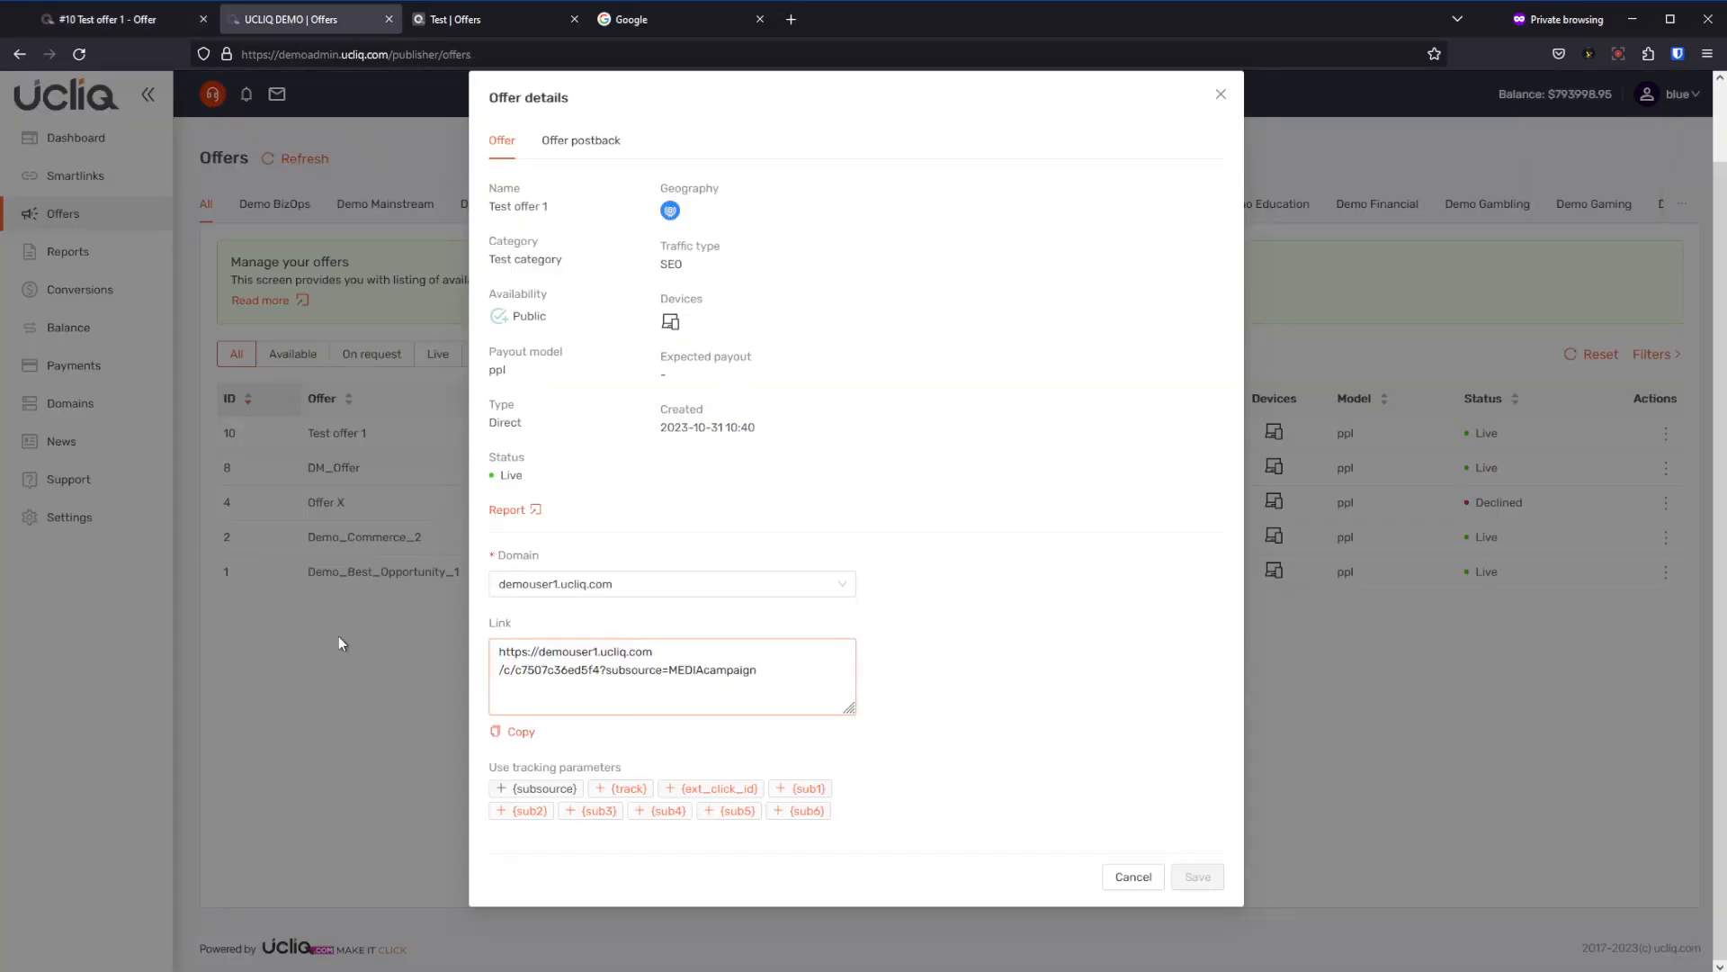
click(594, 690)
click(521, 732)
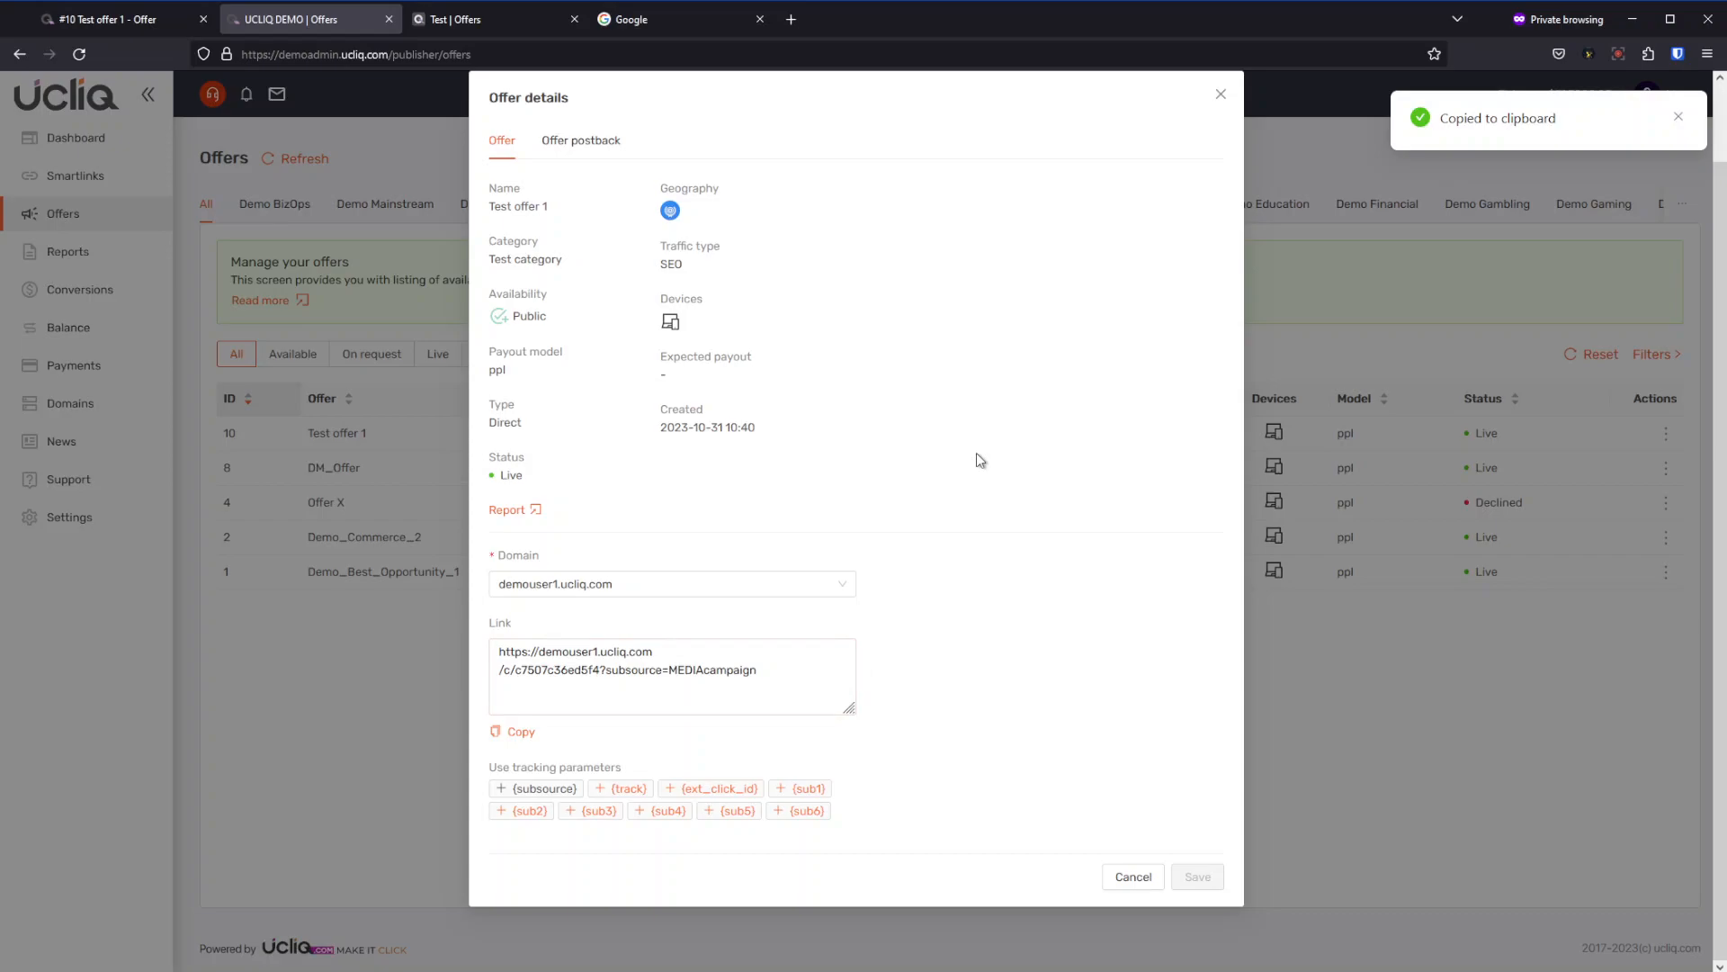
Test the copied tracking link in the Google browser tab, continue through the landing page to the demo sale page, and close it.
click(696, 18)
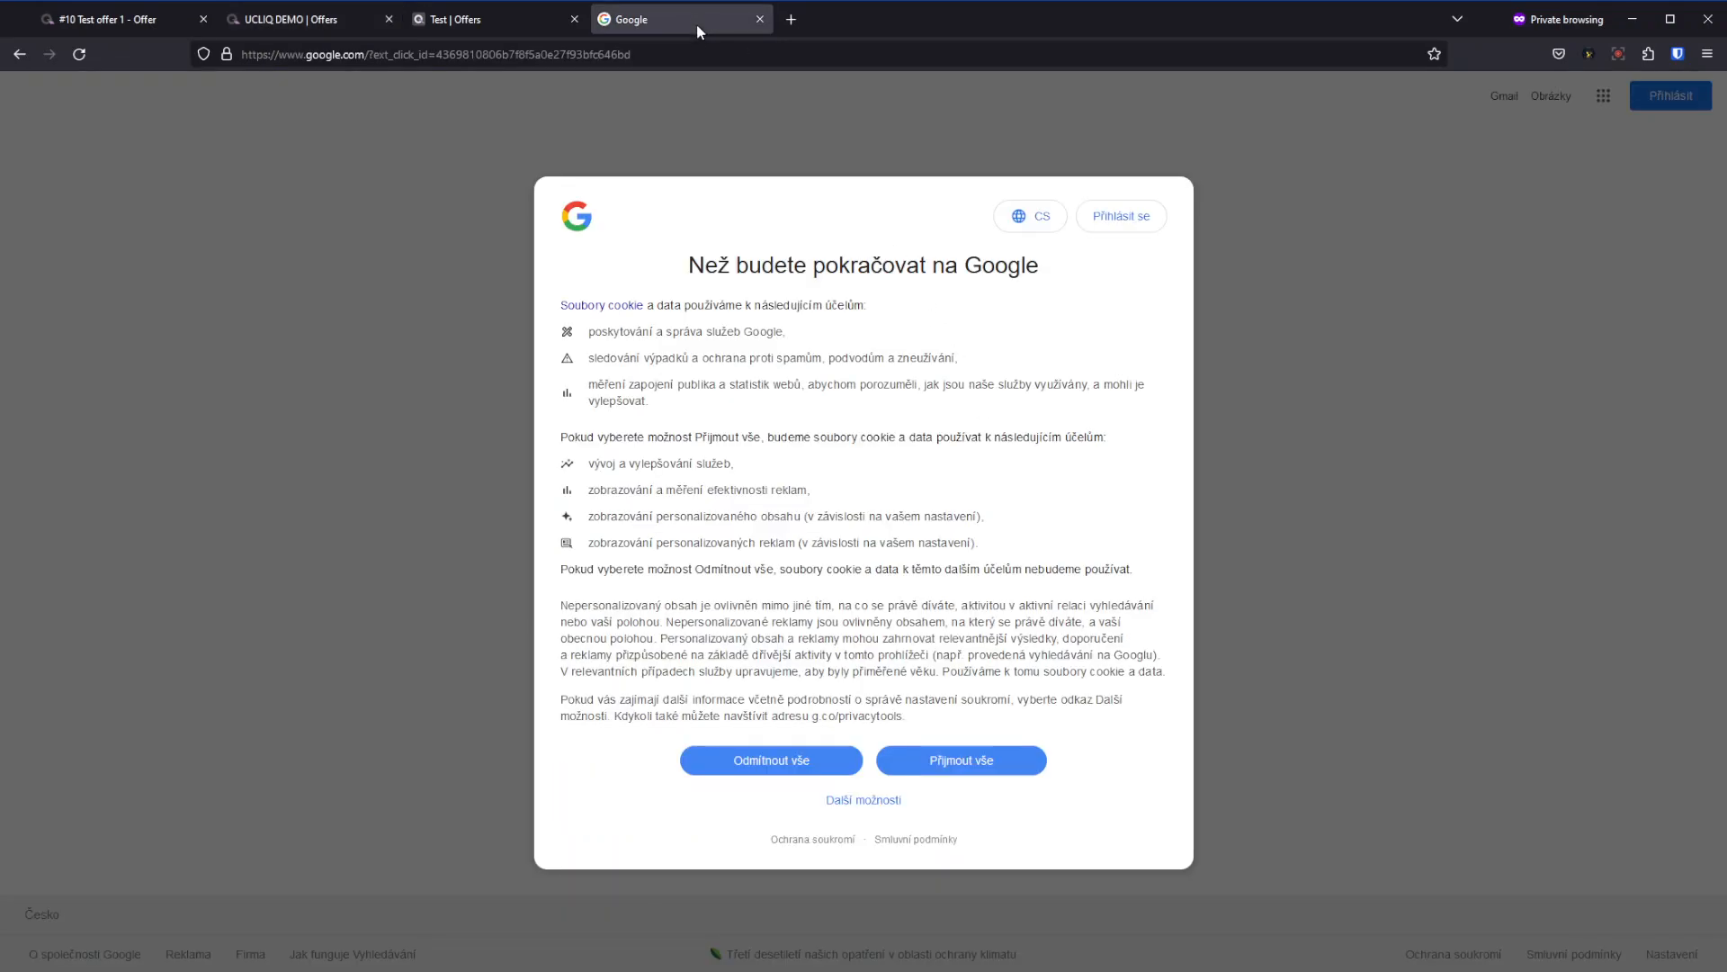
click(678, 56)
key(ctrl+v)
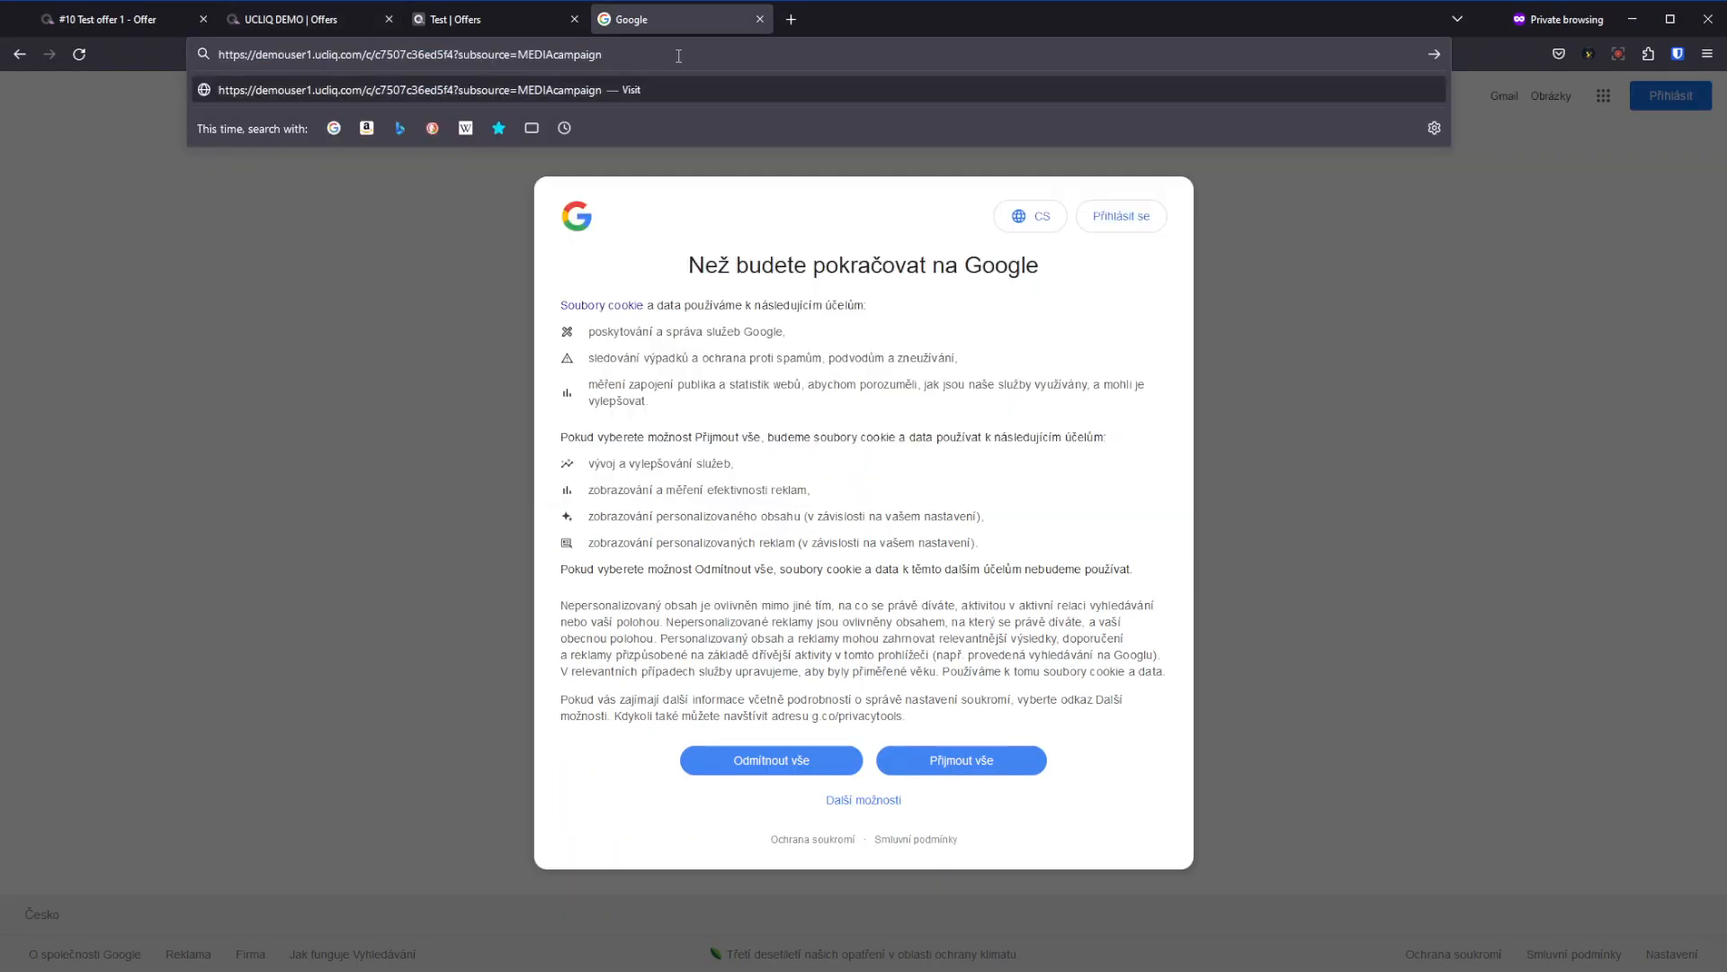
key(Return)
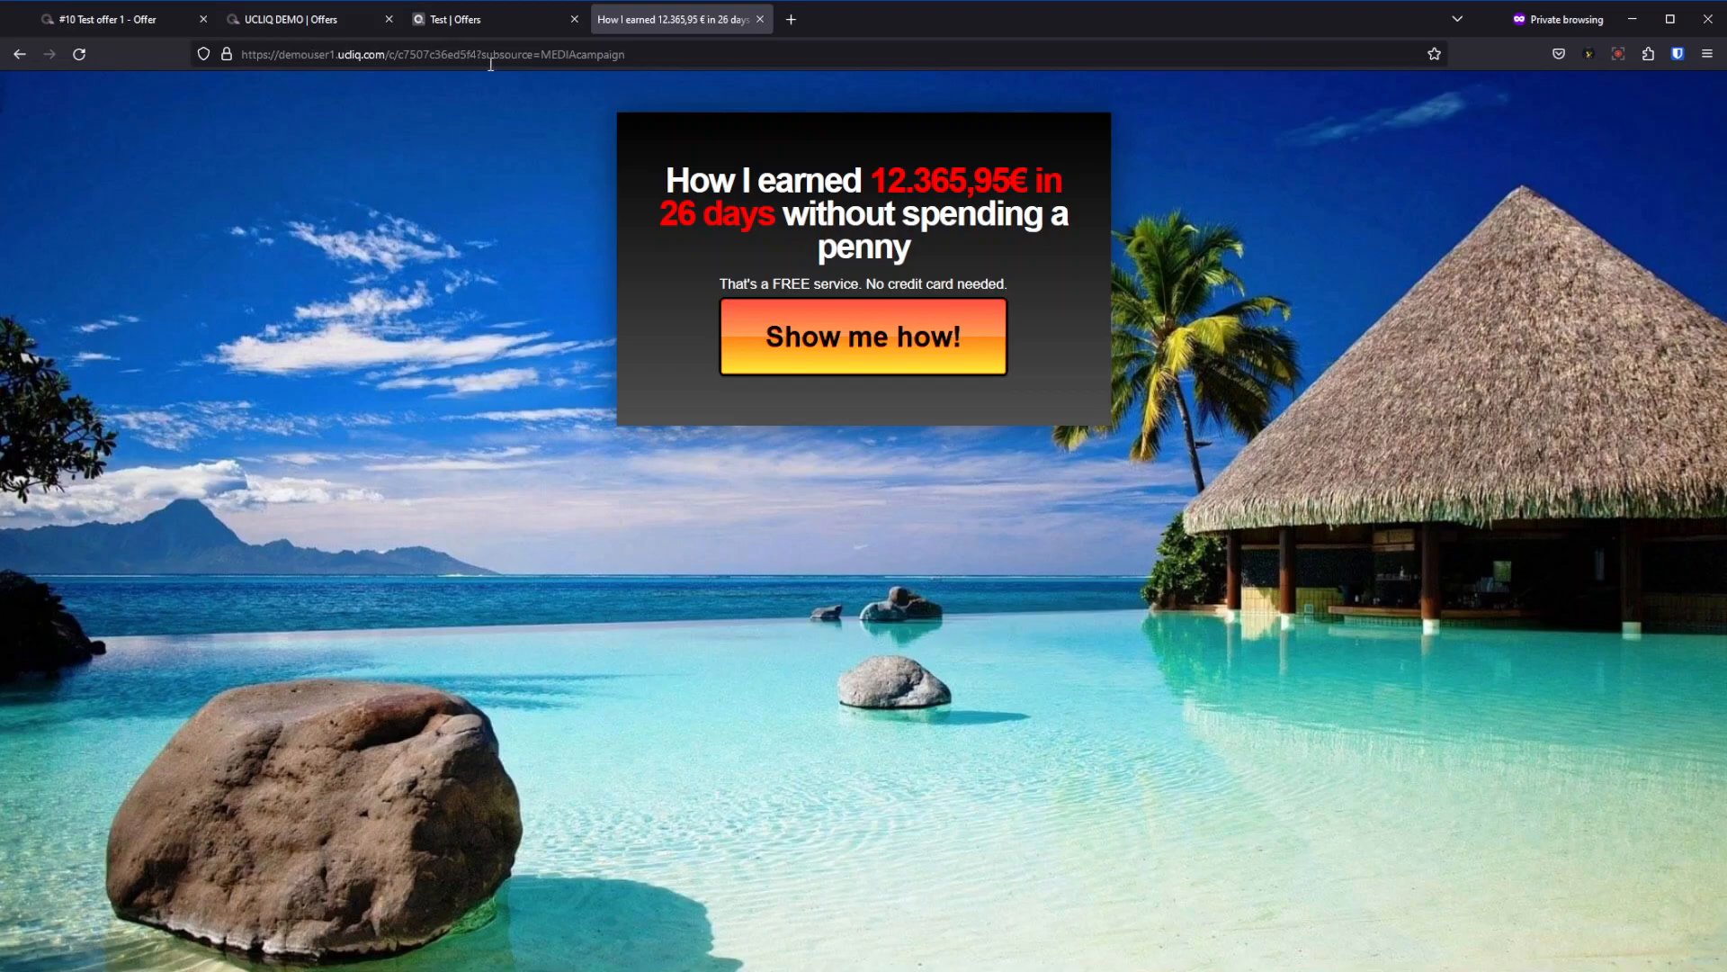
click(860, 342)
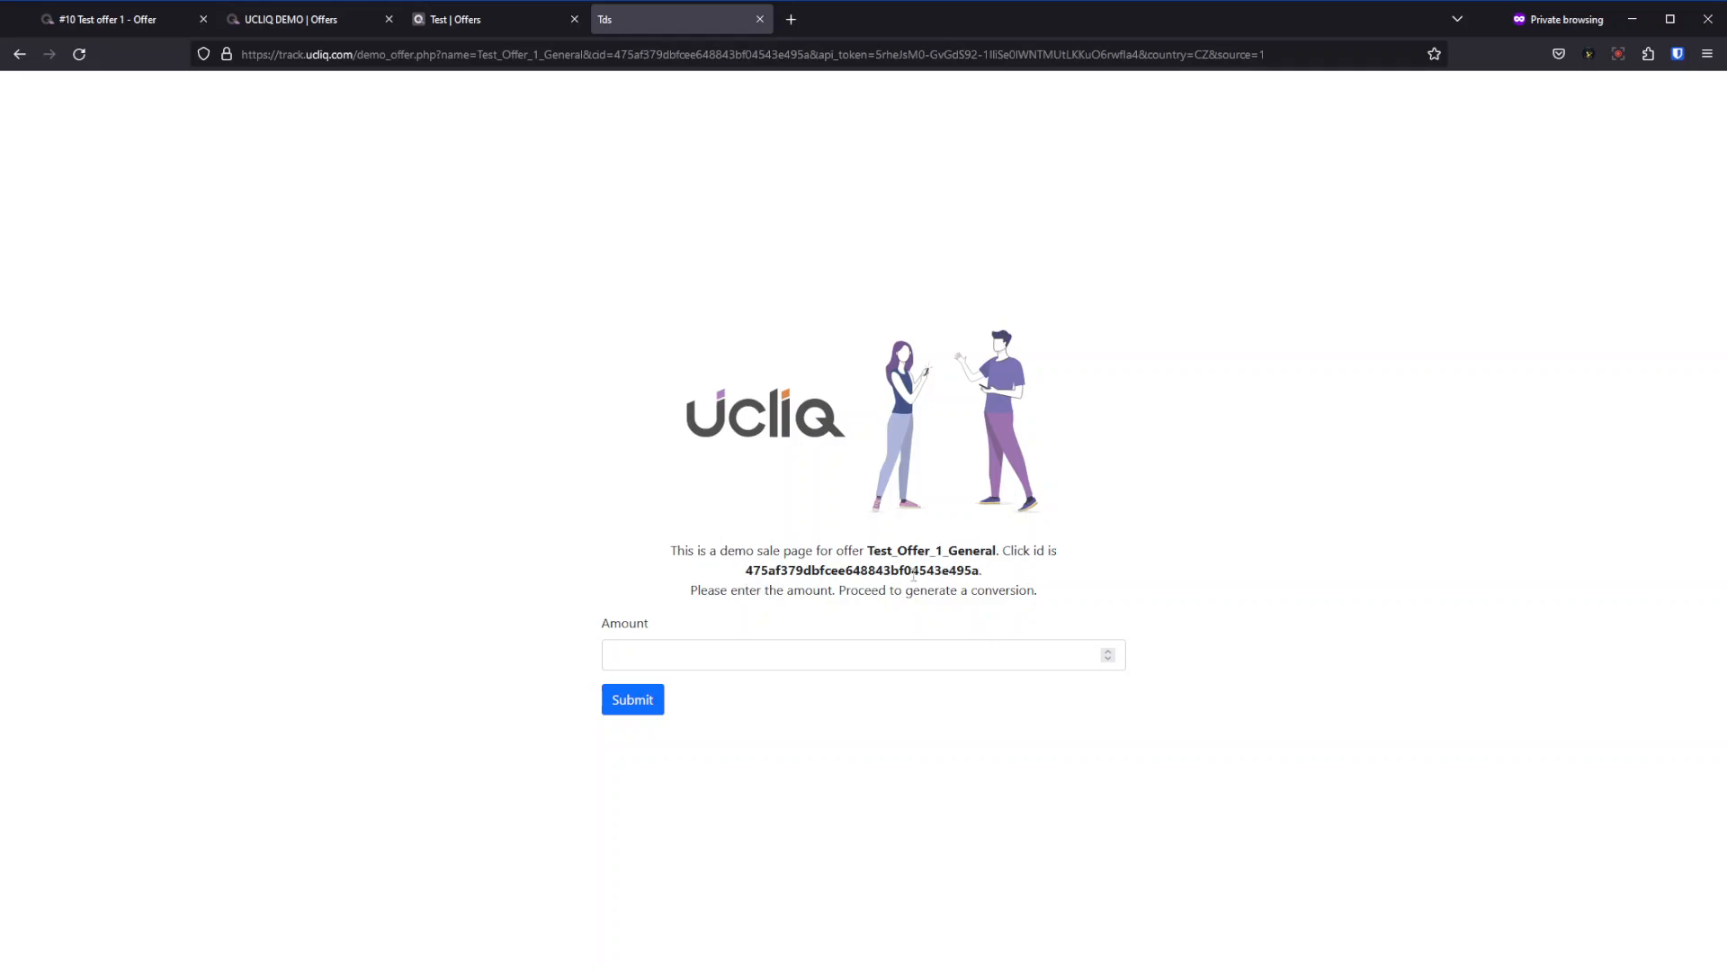
click(760, 19)
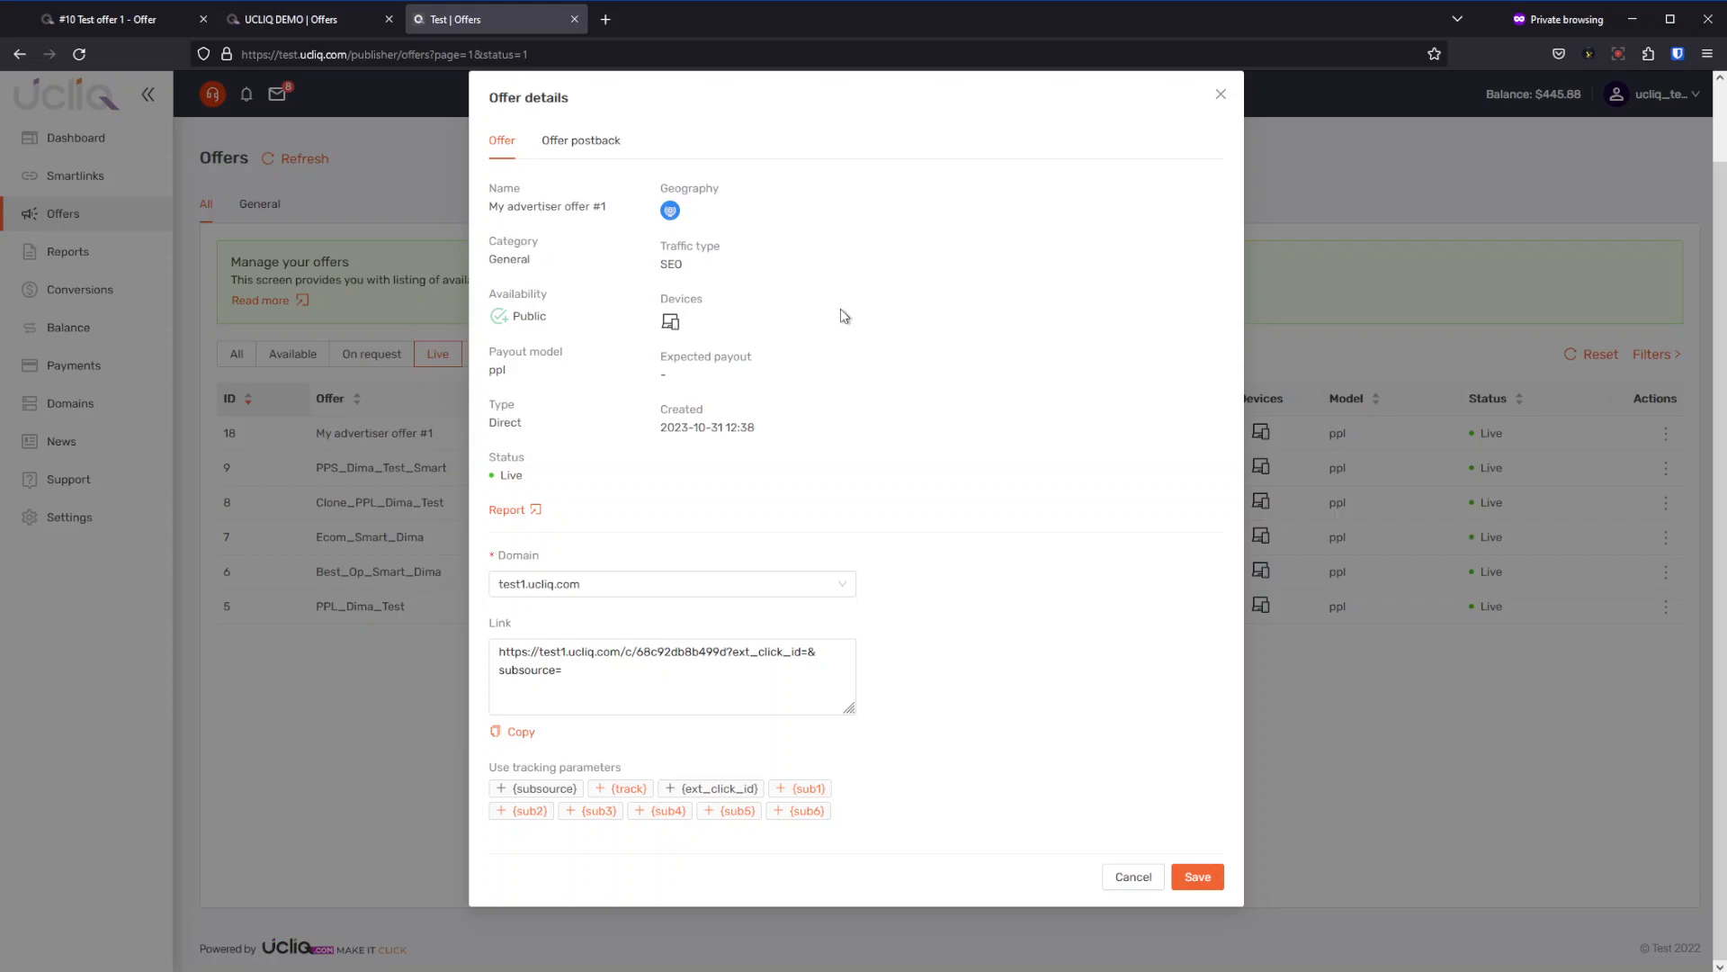
Open the postback settings of "My advertiser offer #1" and copy the postback URL from Test advertiser account 1.
click(590, 144)
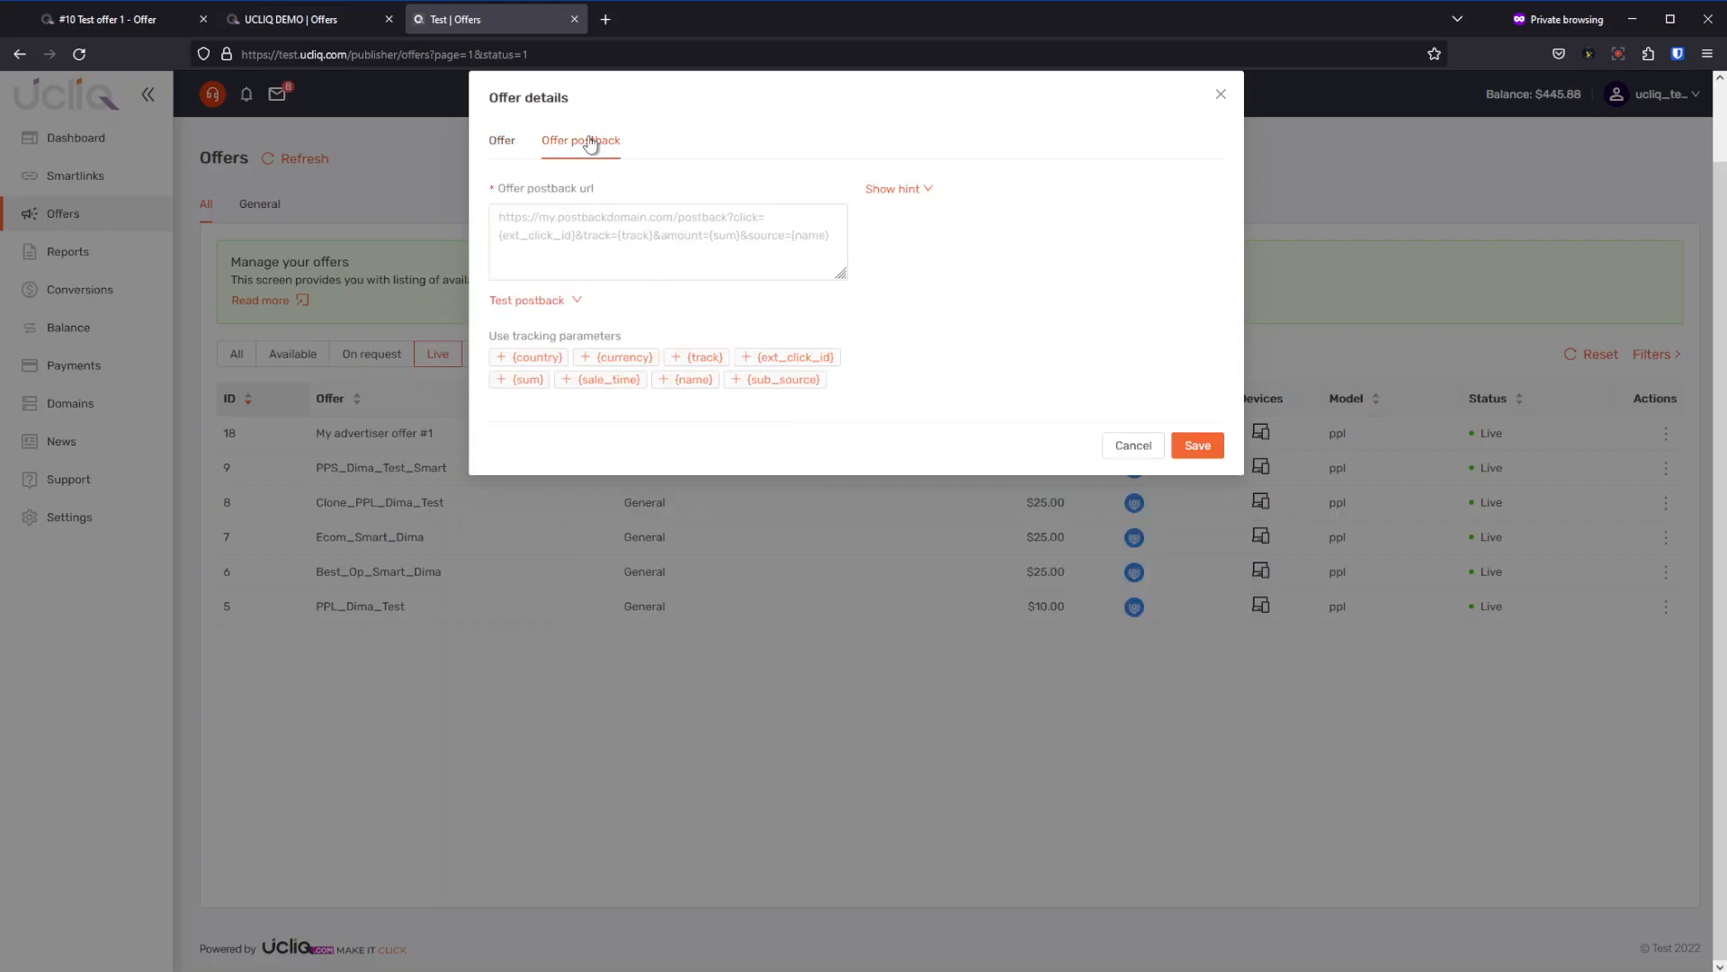
click(268, 22)
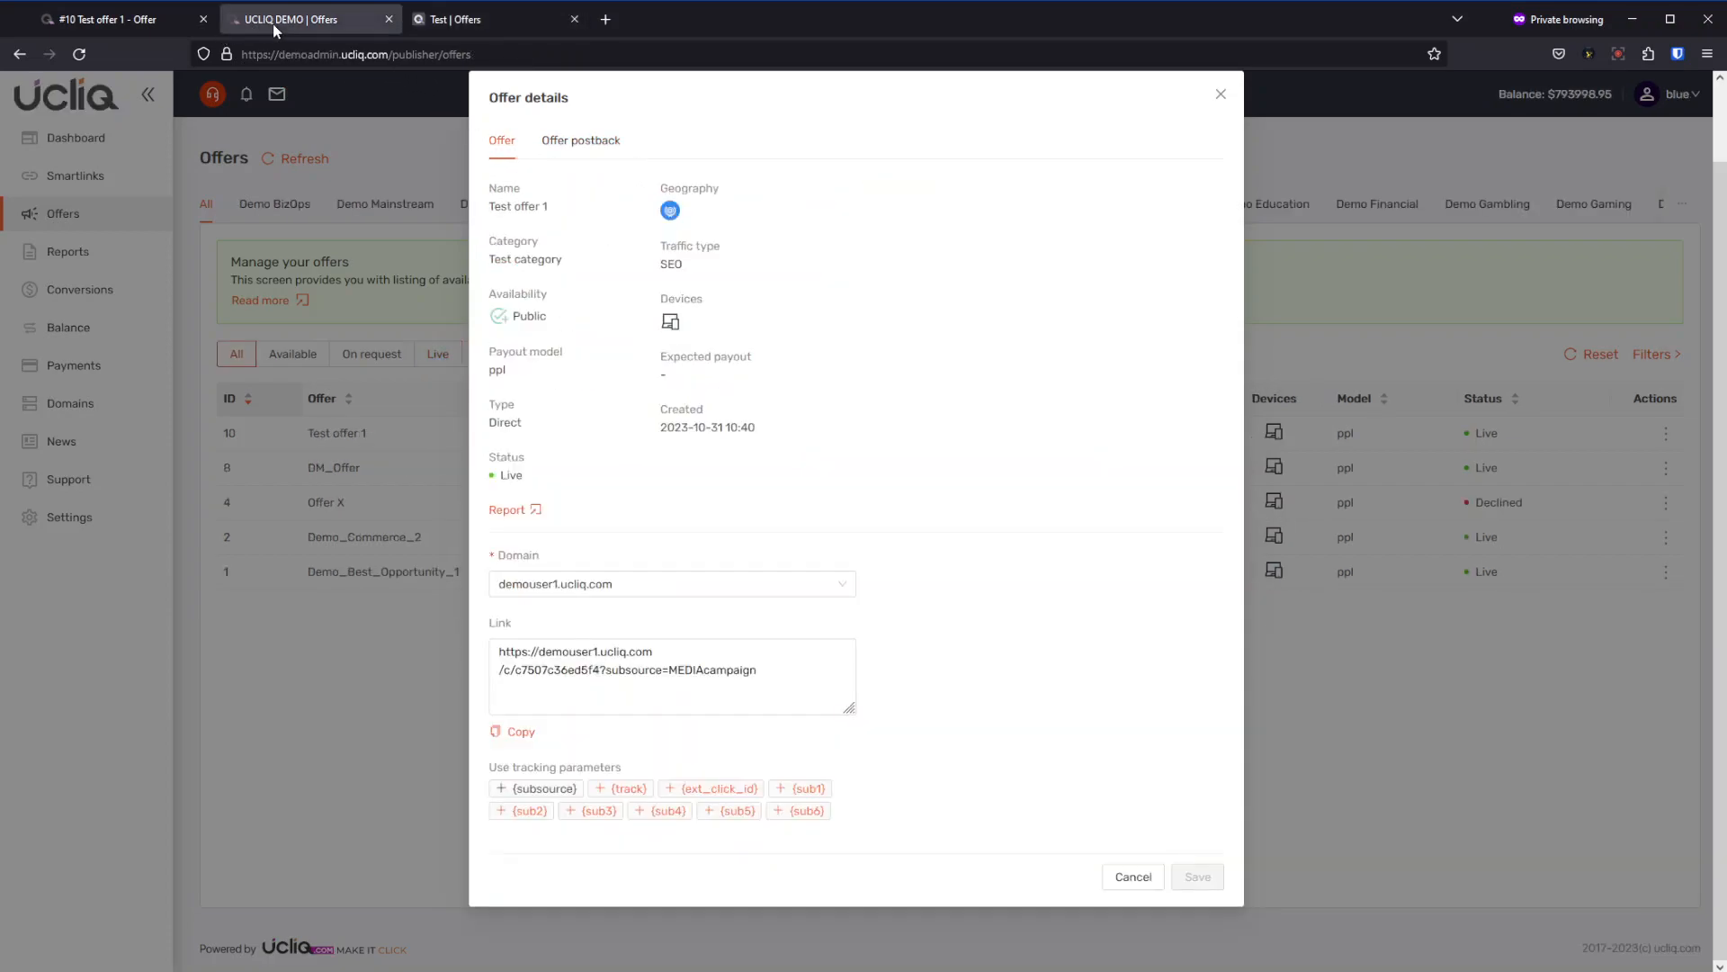
click(1221, 95)
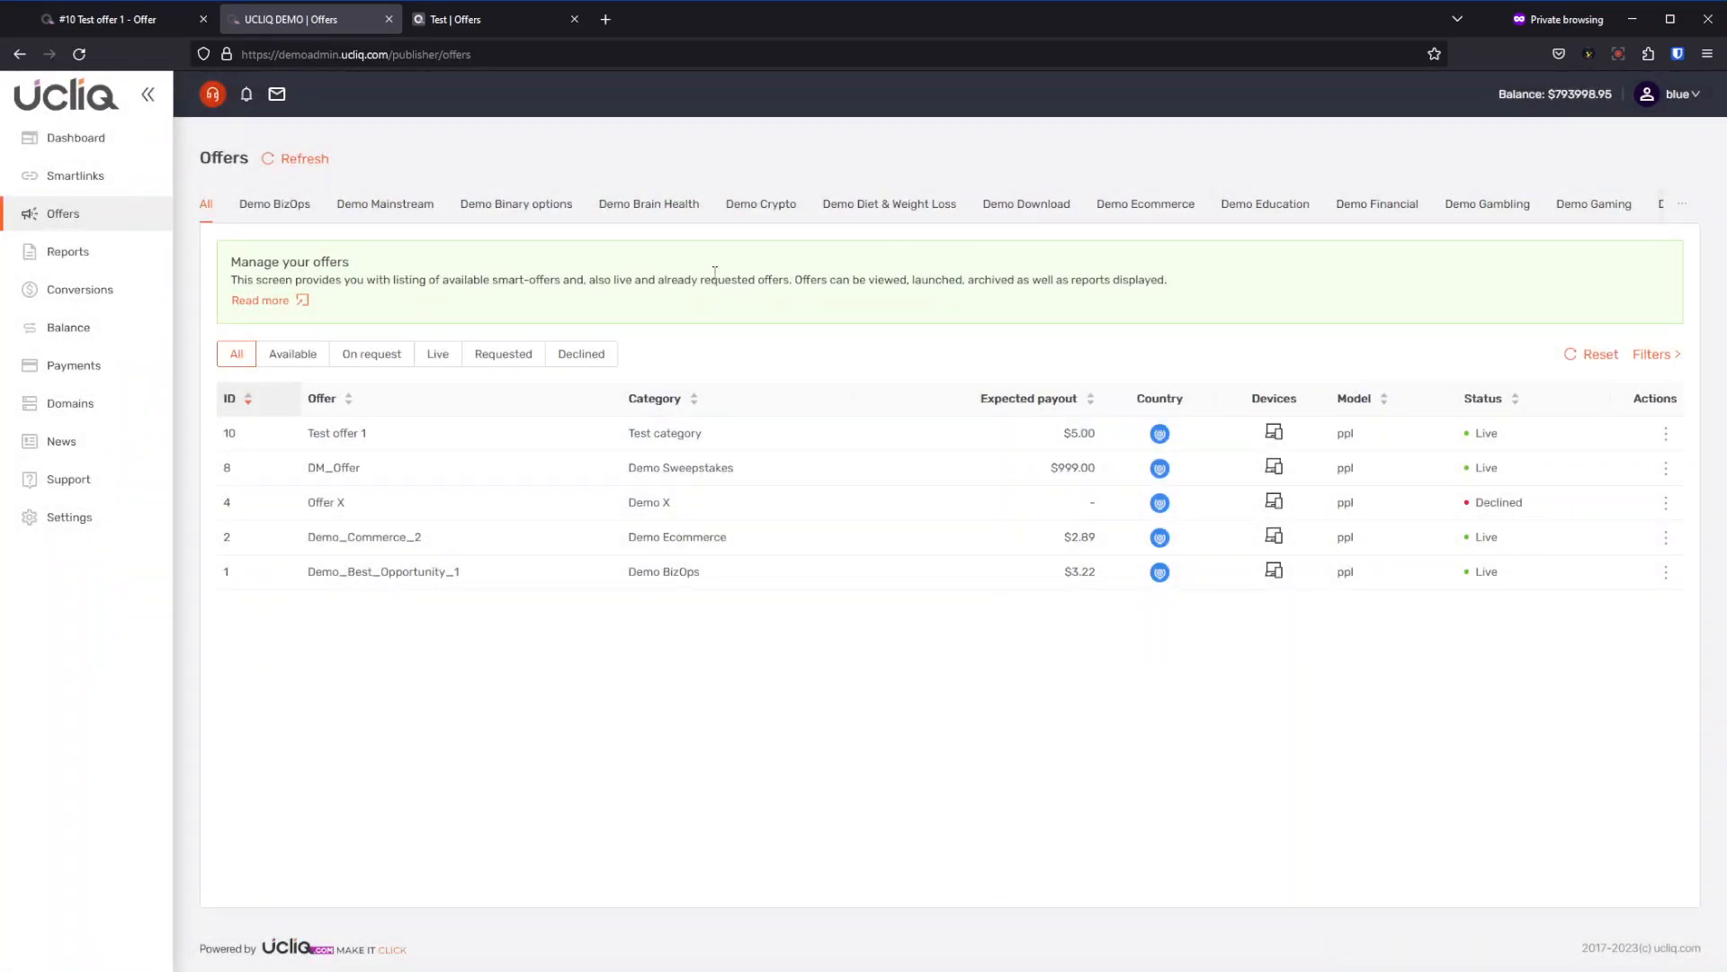
click(139, 20)
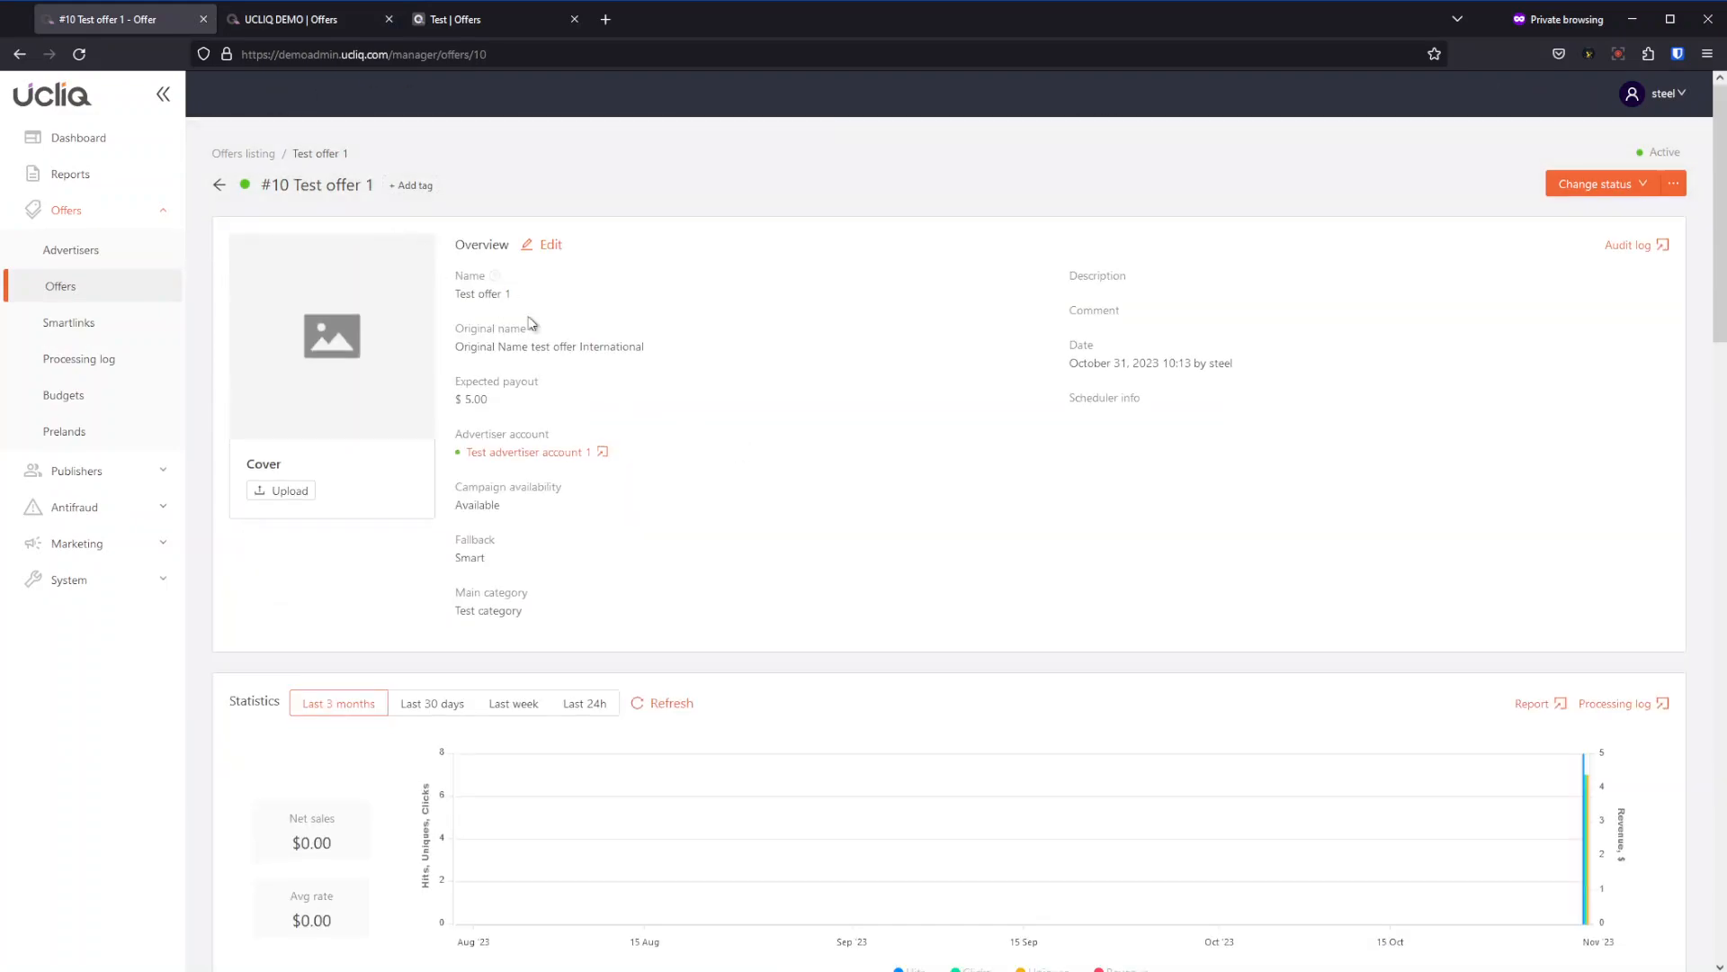
click(602, 452)
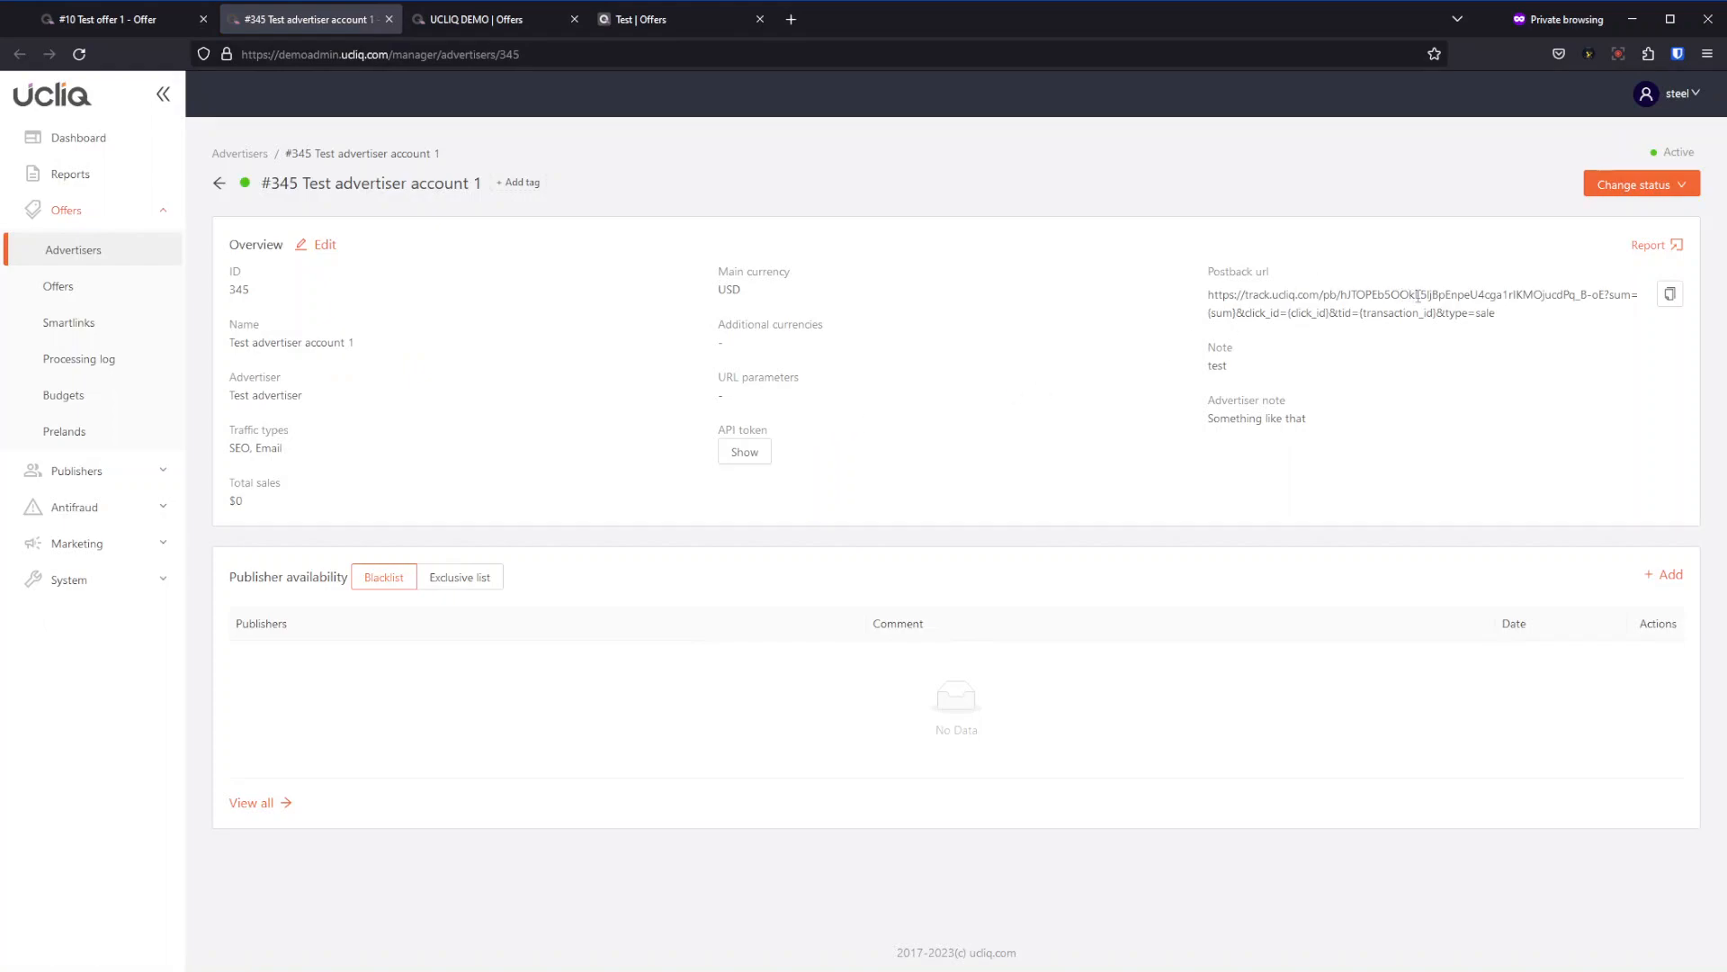
click(1670, 294)
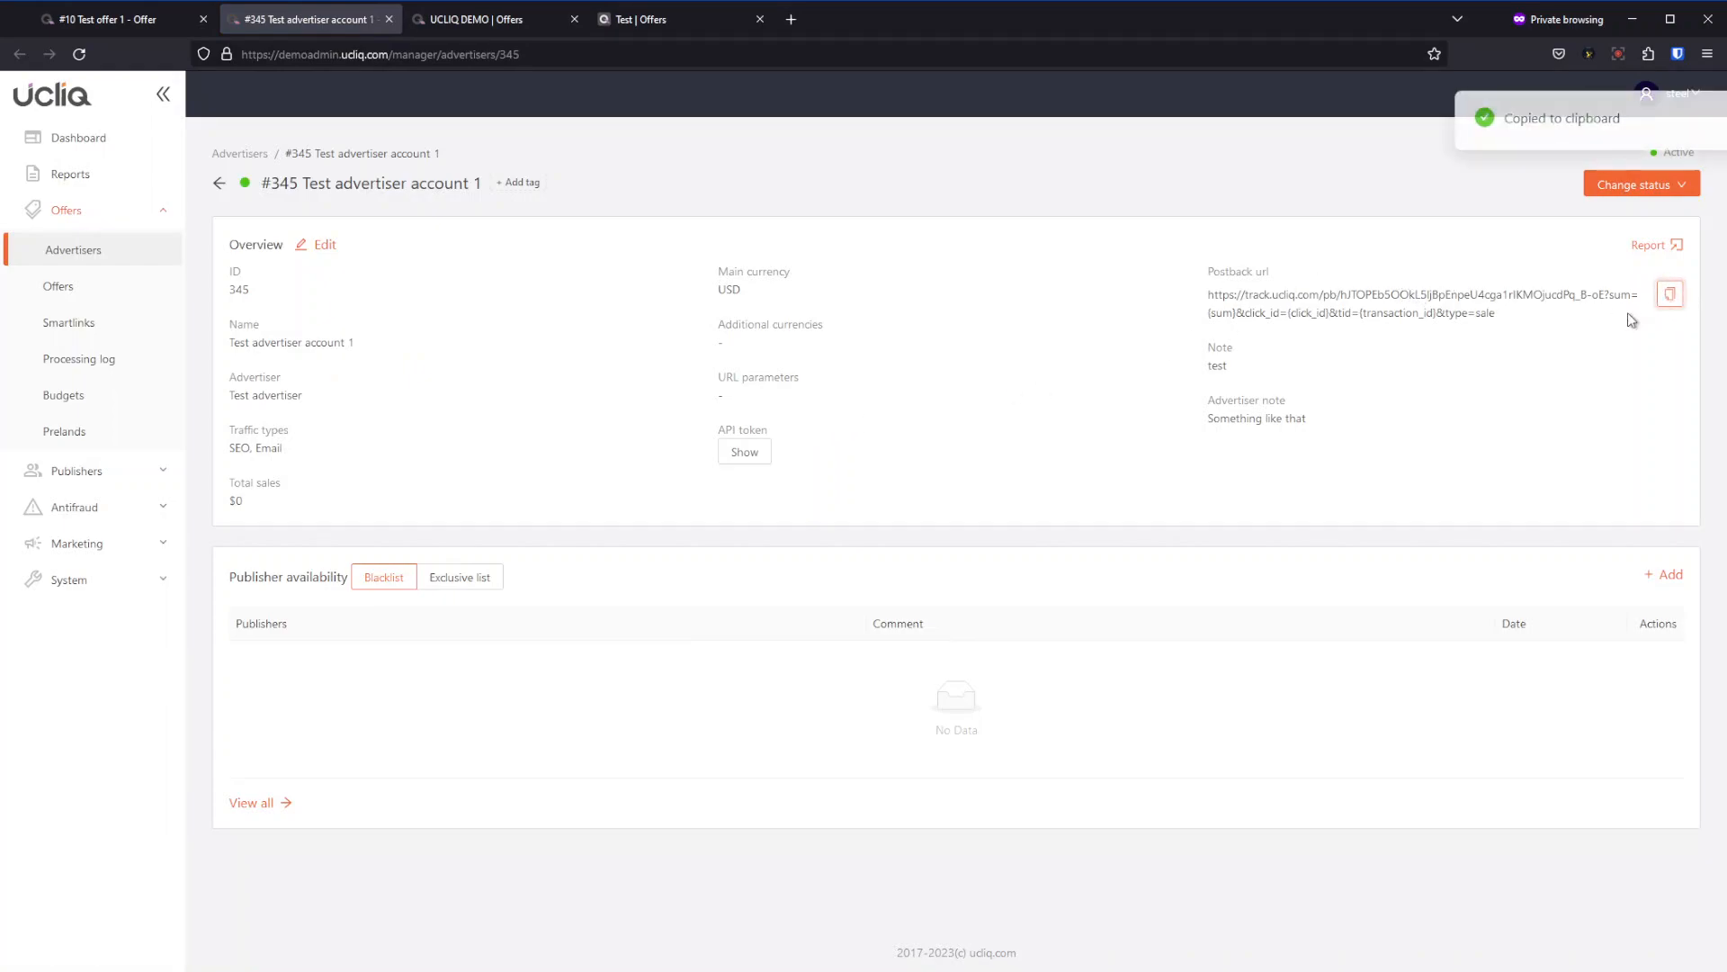
Paste the copied postback URL into the offer postback URL of "My advertiser offer #1" and show the macro hints.
click(661, 23)
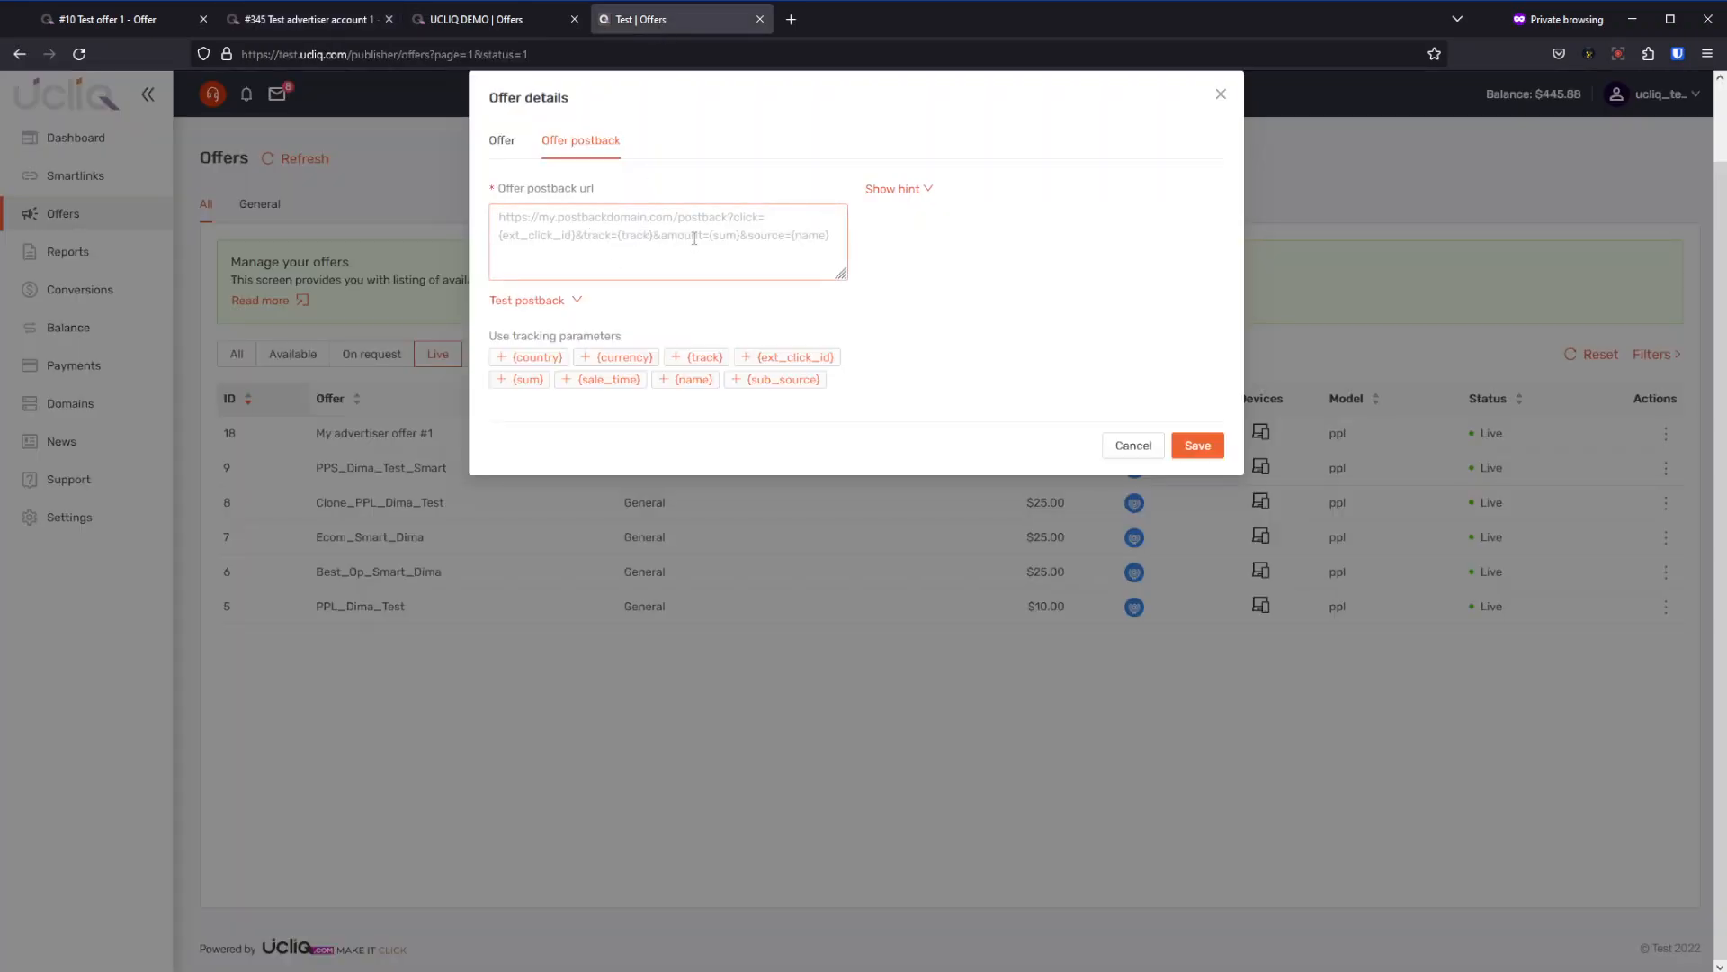
key(ctrl+v)
drag(843, 275, 851, 366)
click(926, 191)
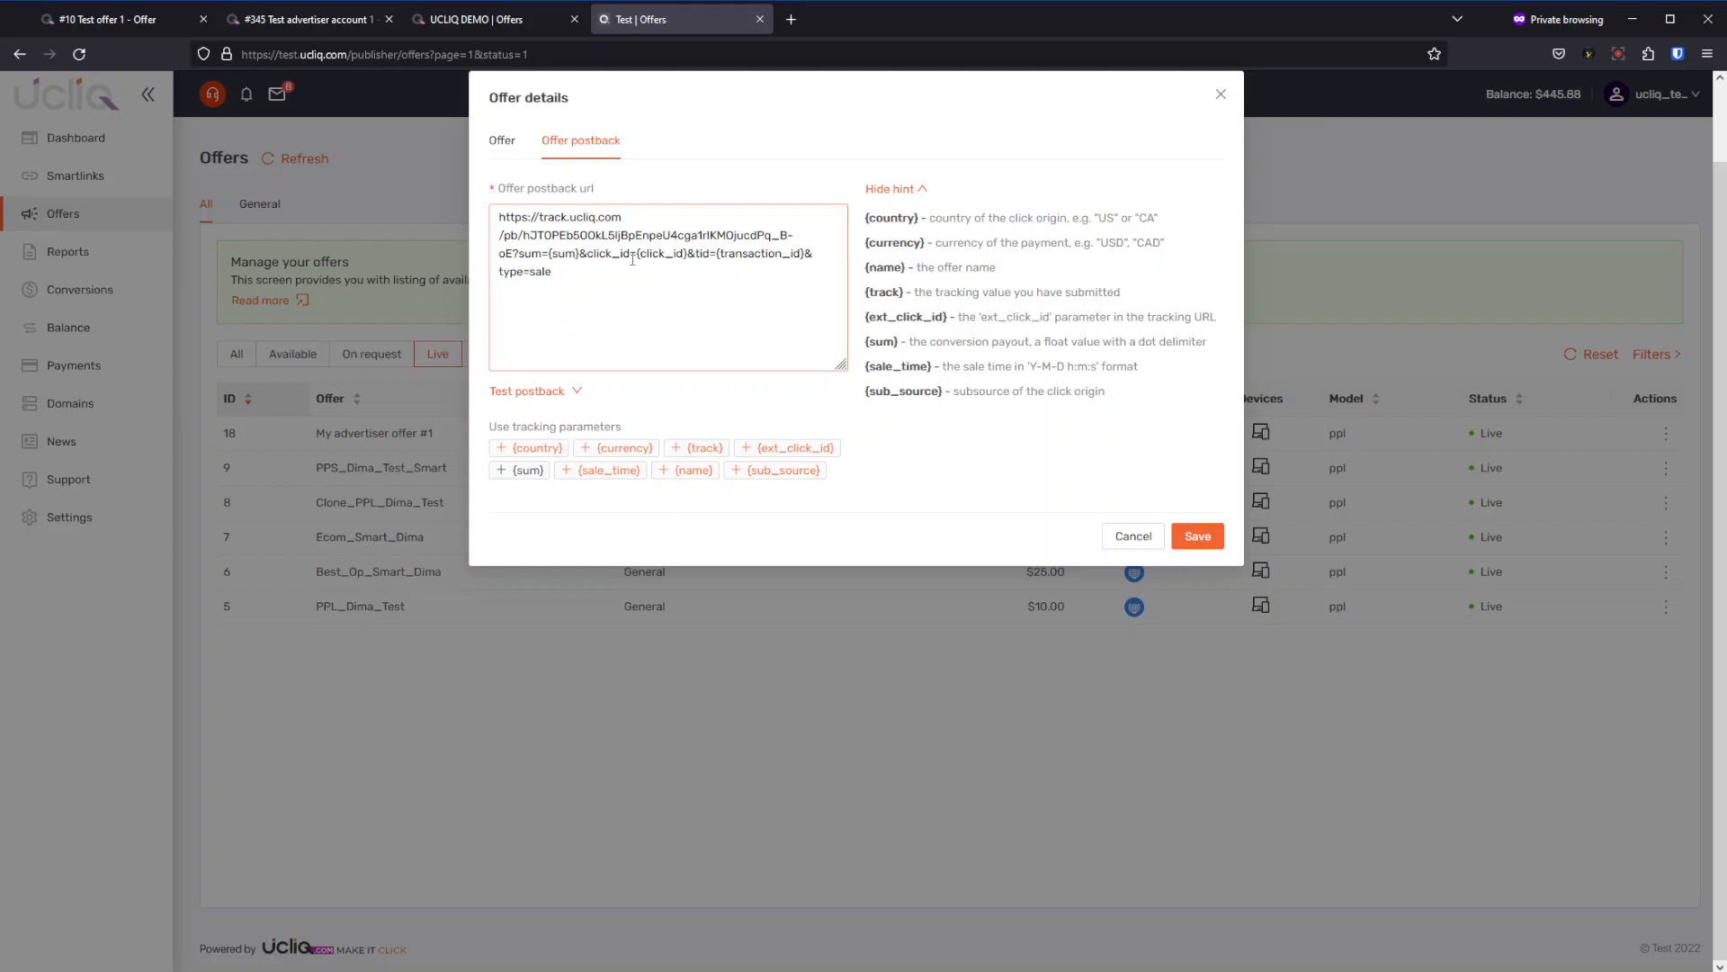
Replace the {click_id} macro in the offer postback URL with {ext_click_id}.
drag(637, 253, 690, 254)
key(BackSpace)
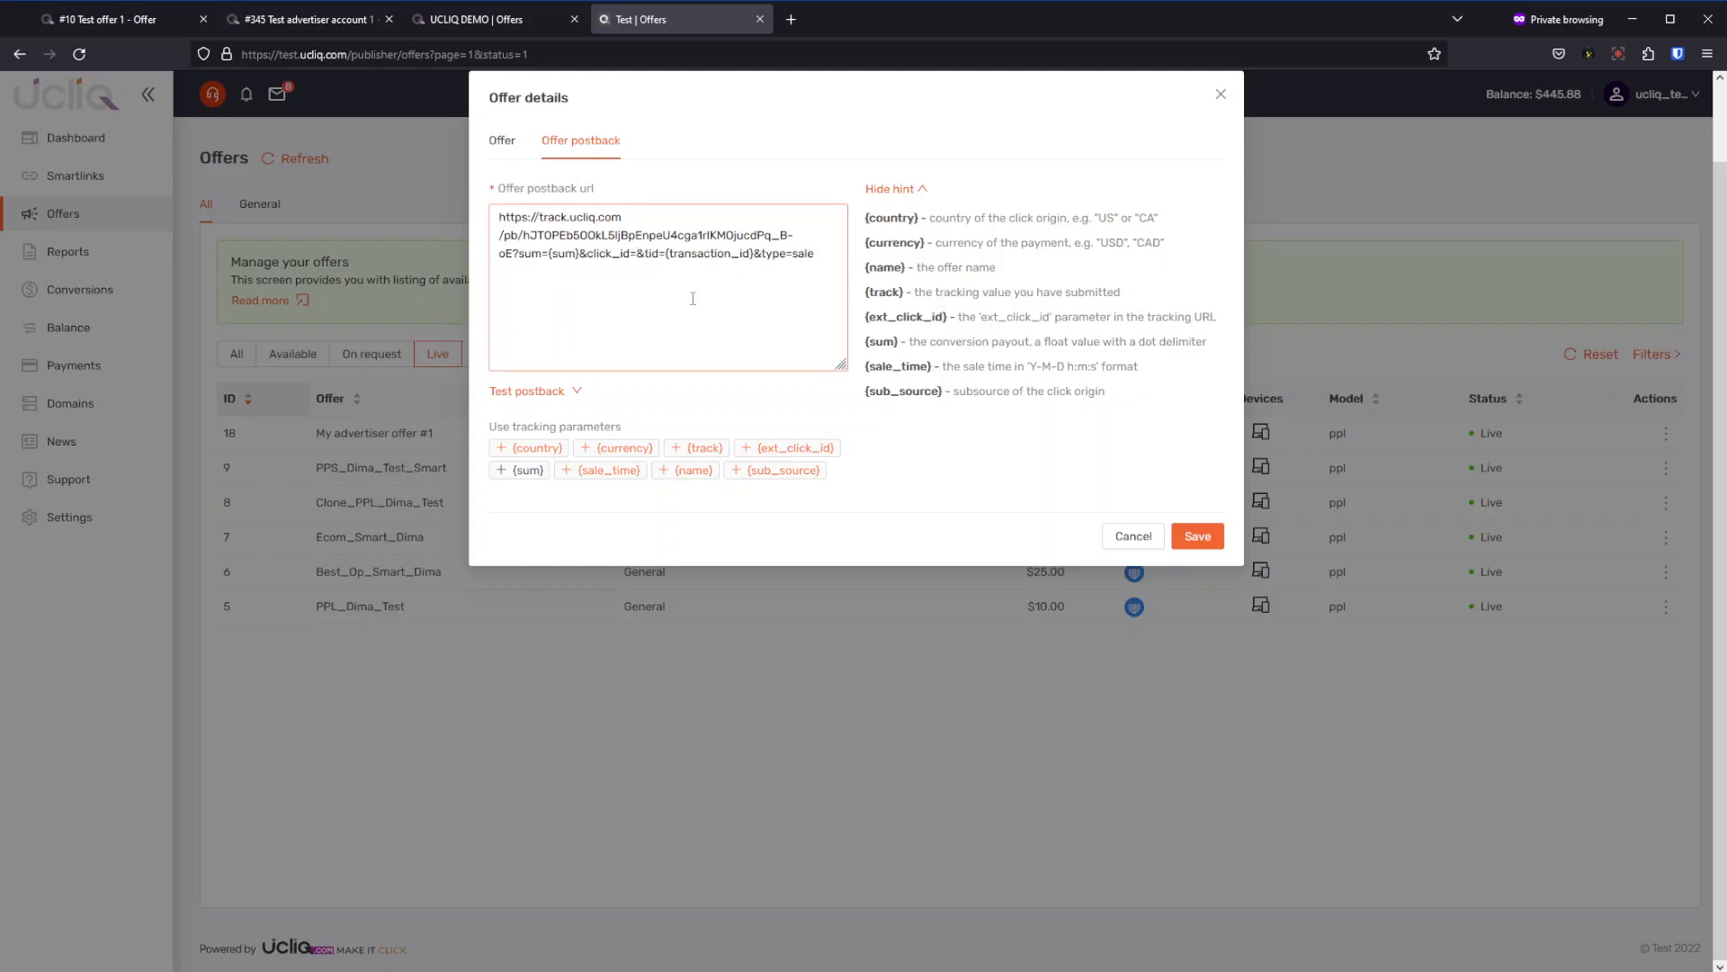
click(801, 459)
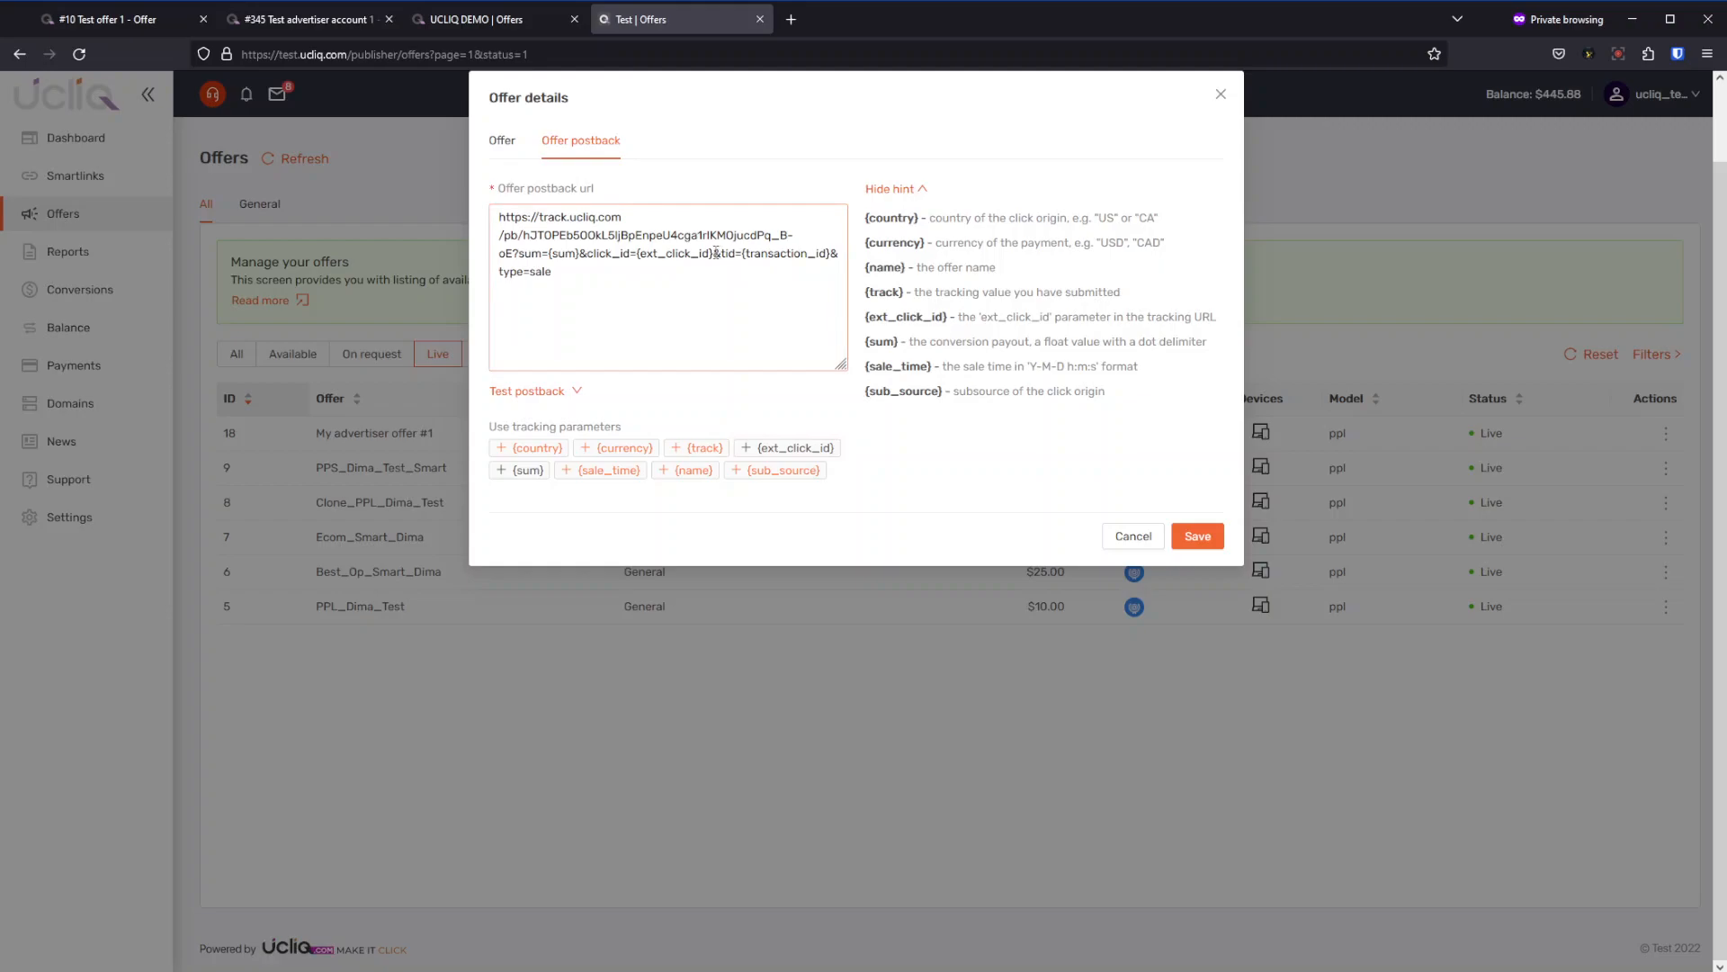
Replace the tid and type parameters at the end of the postback URL with &sub_source={sub_source}.
drag(716, 254, 828, 256)
key(BackSpace)
drag(832, 261, 714, 255)
key(BackSpace)
text(&subsource=)
click(784, 472)
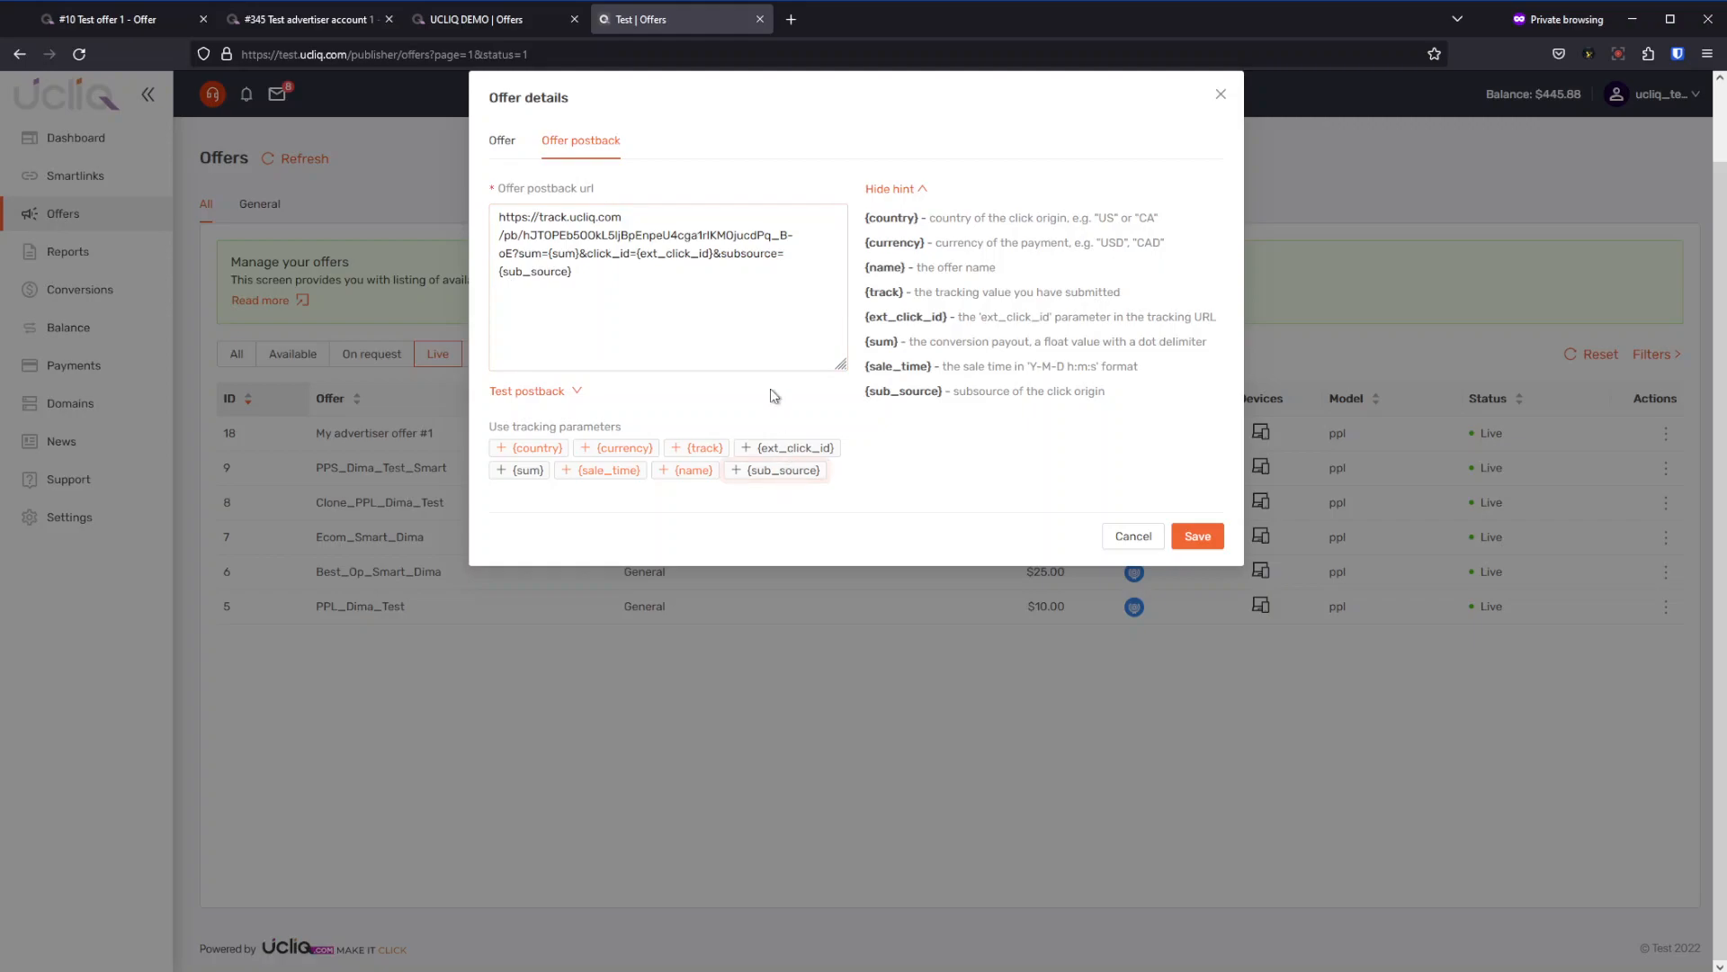
click(739, 253)
text(_)
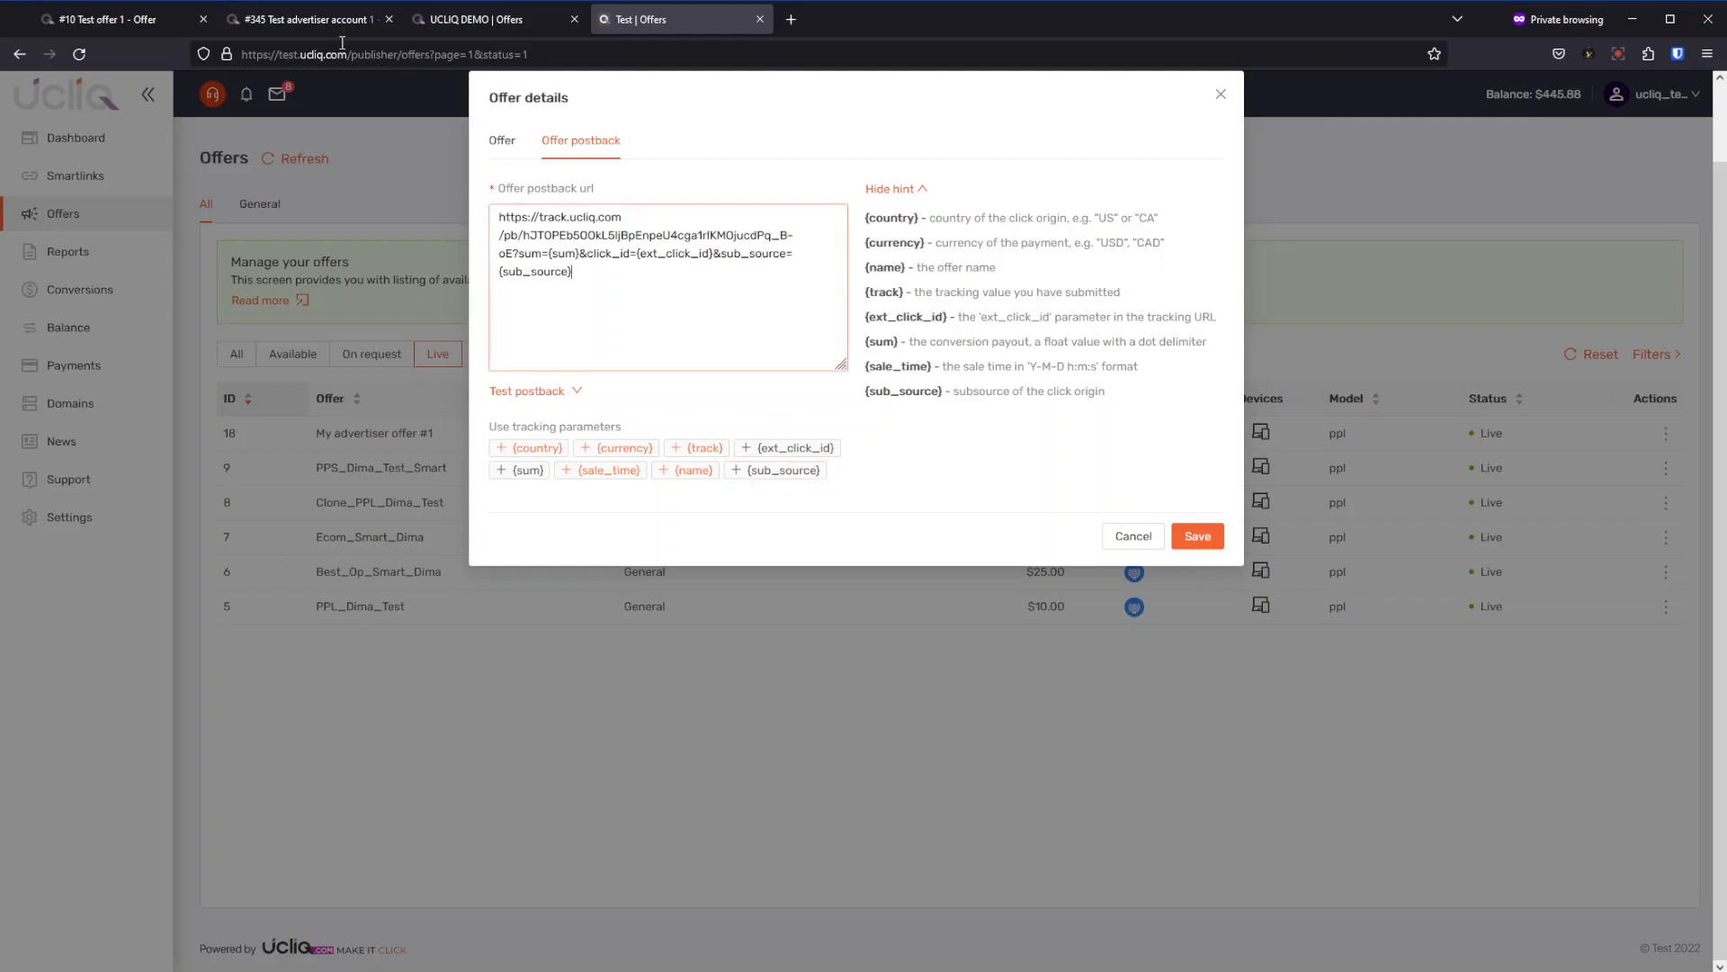
Check the parameter names in Test offer 1's advertiser link.
click(474, 19)
click(326, 19)
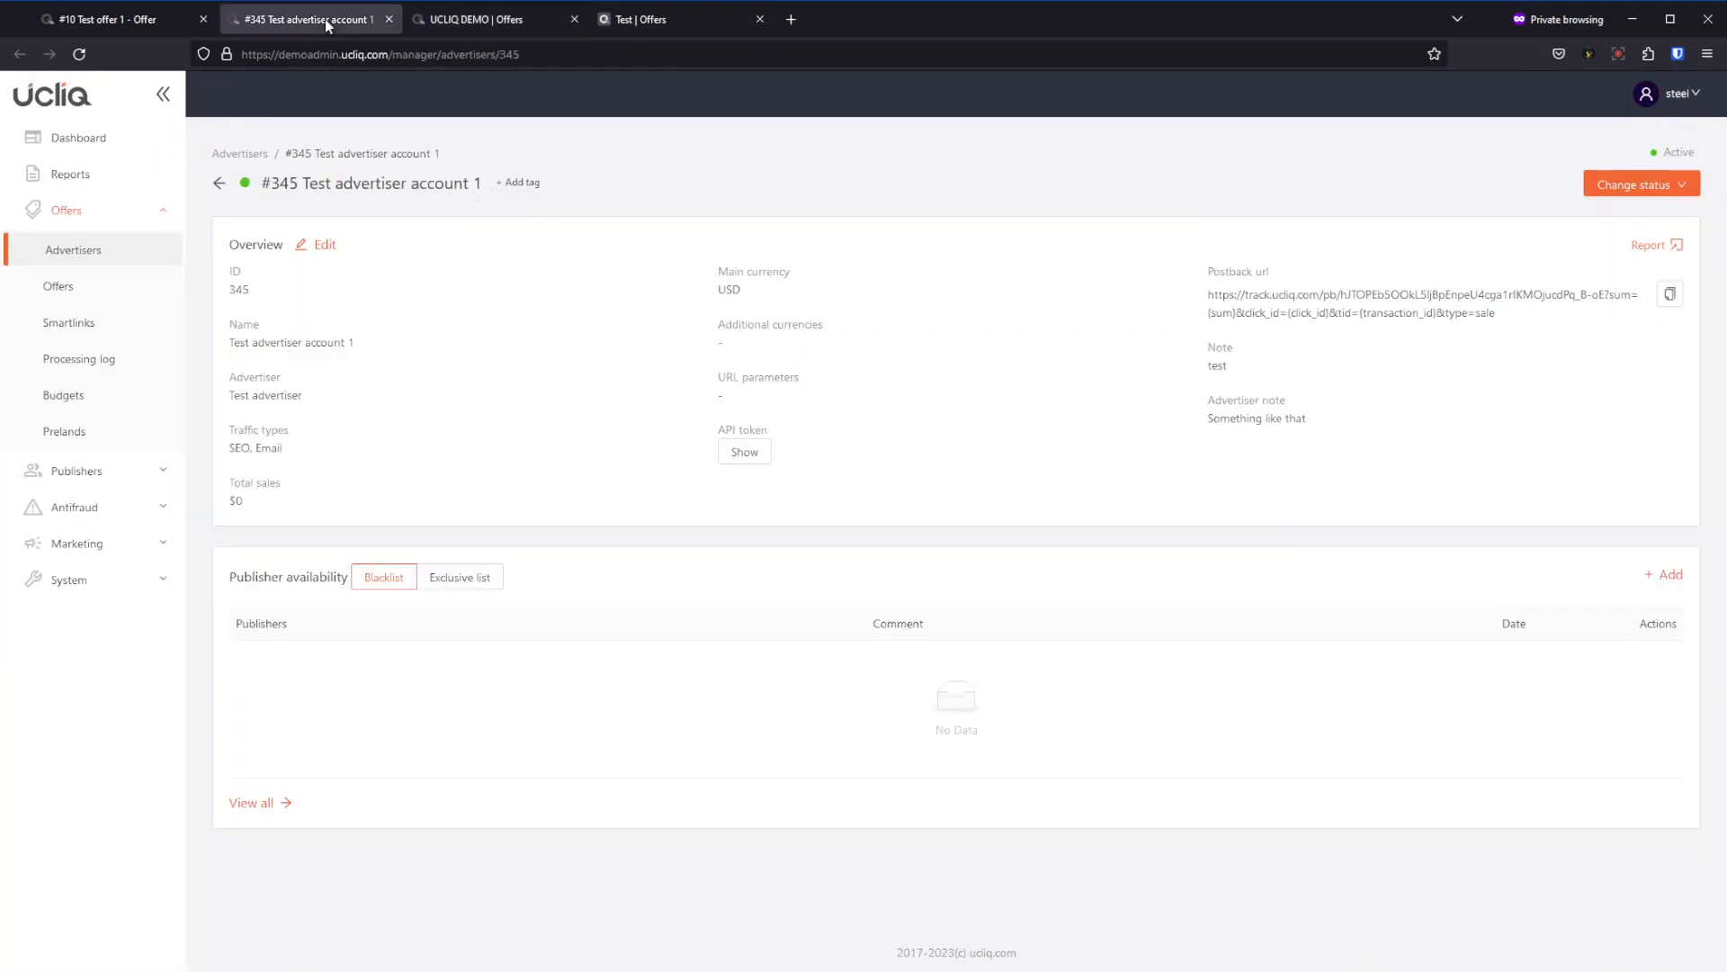
click(108, 19)
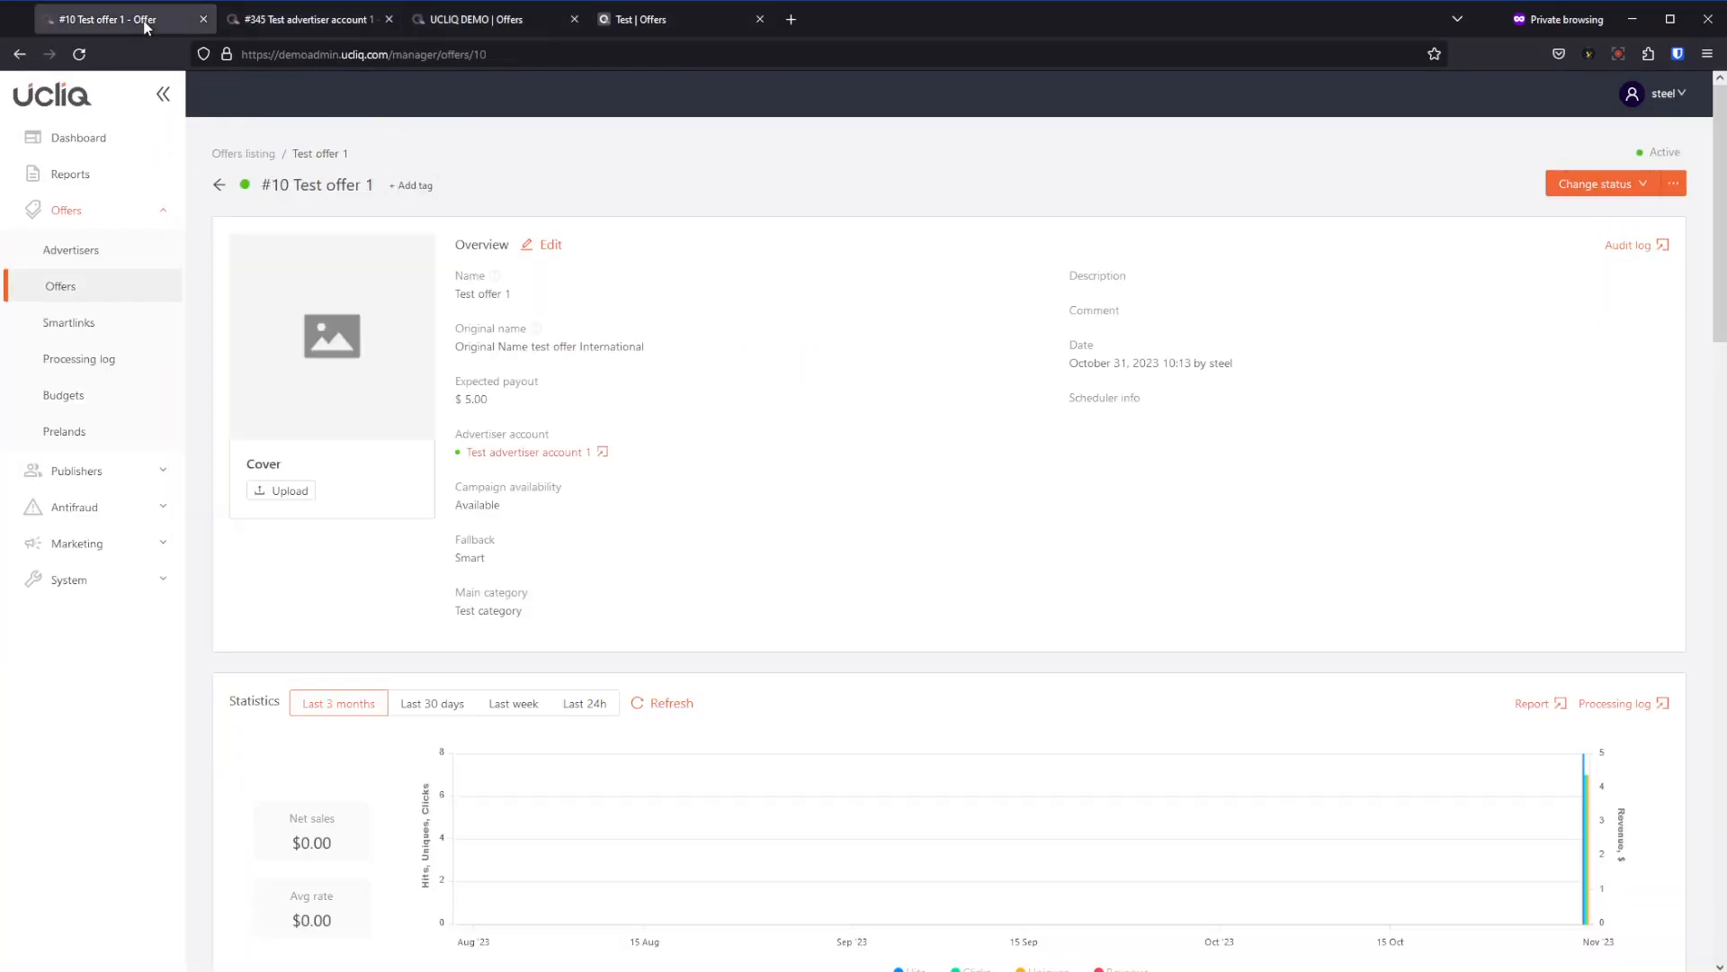
scroll(783, 522, down, 10)
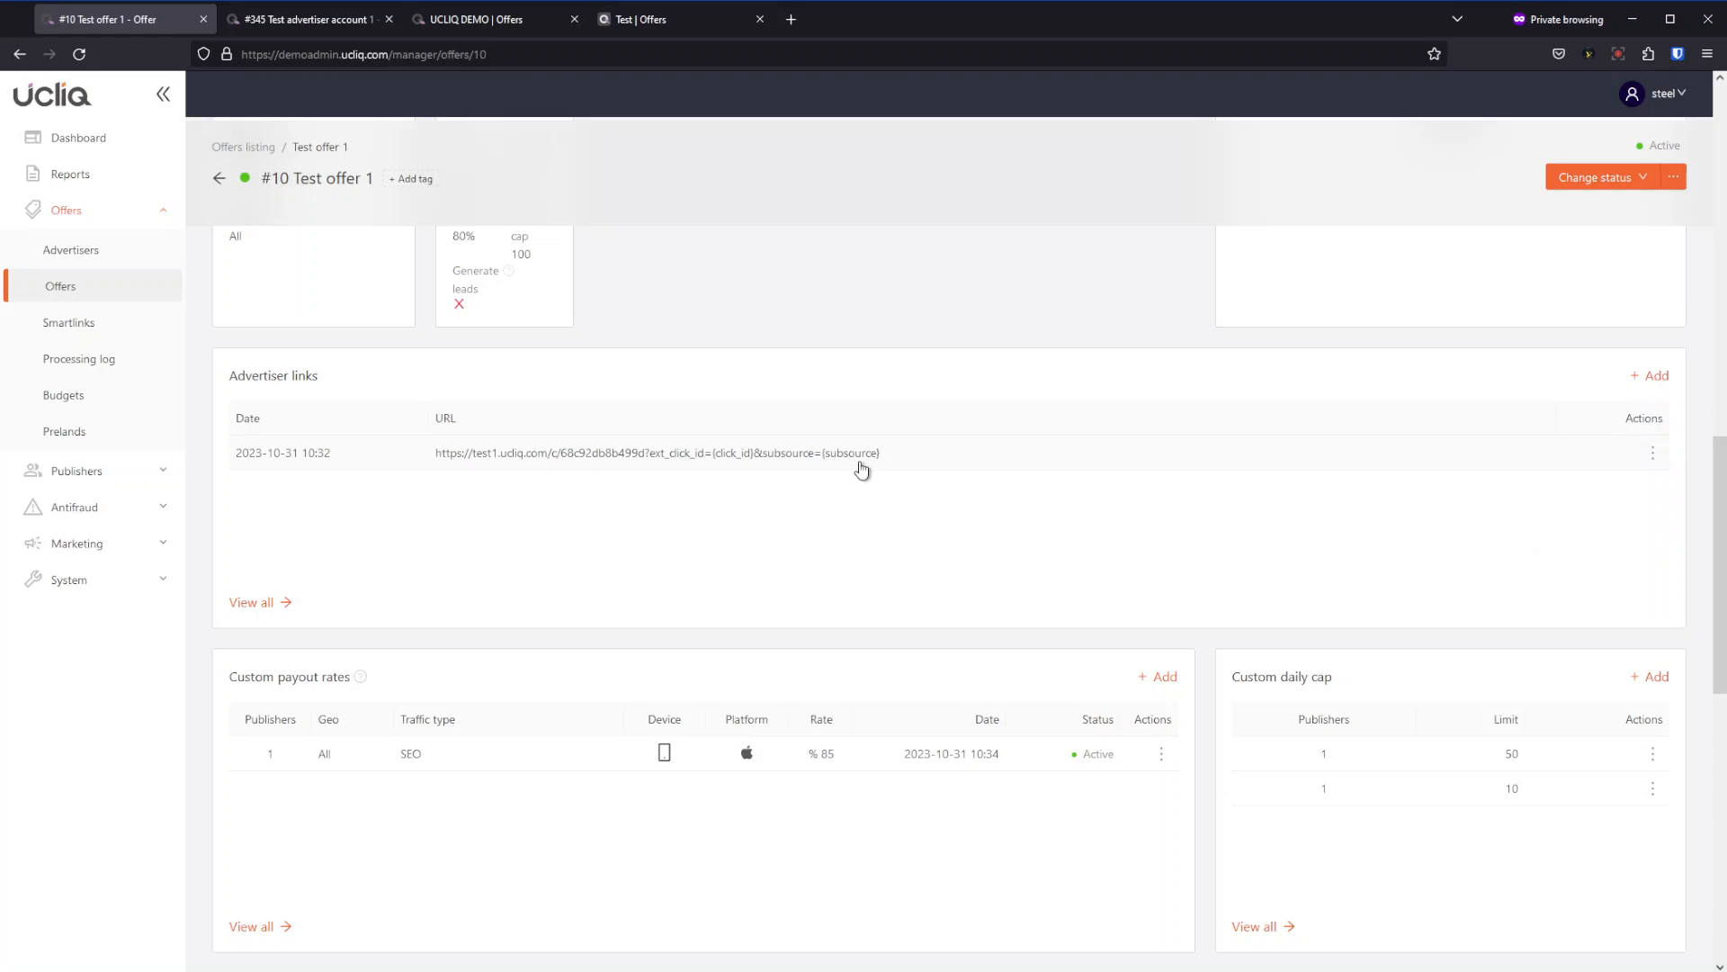
Remove the &sub_source={sub_source} parameter from the offer postback URL of "My advertiser offer #1" and save the postback.
click(661, 30)
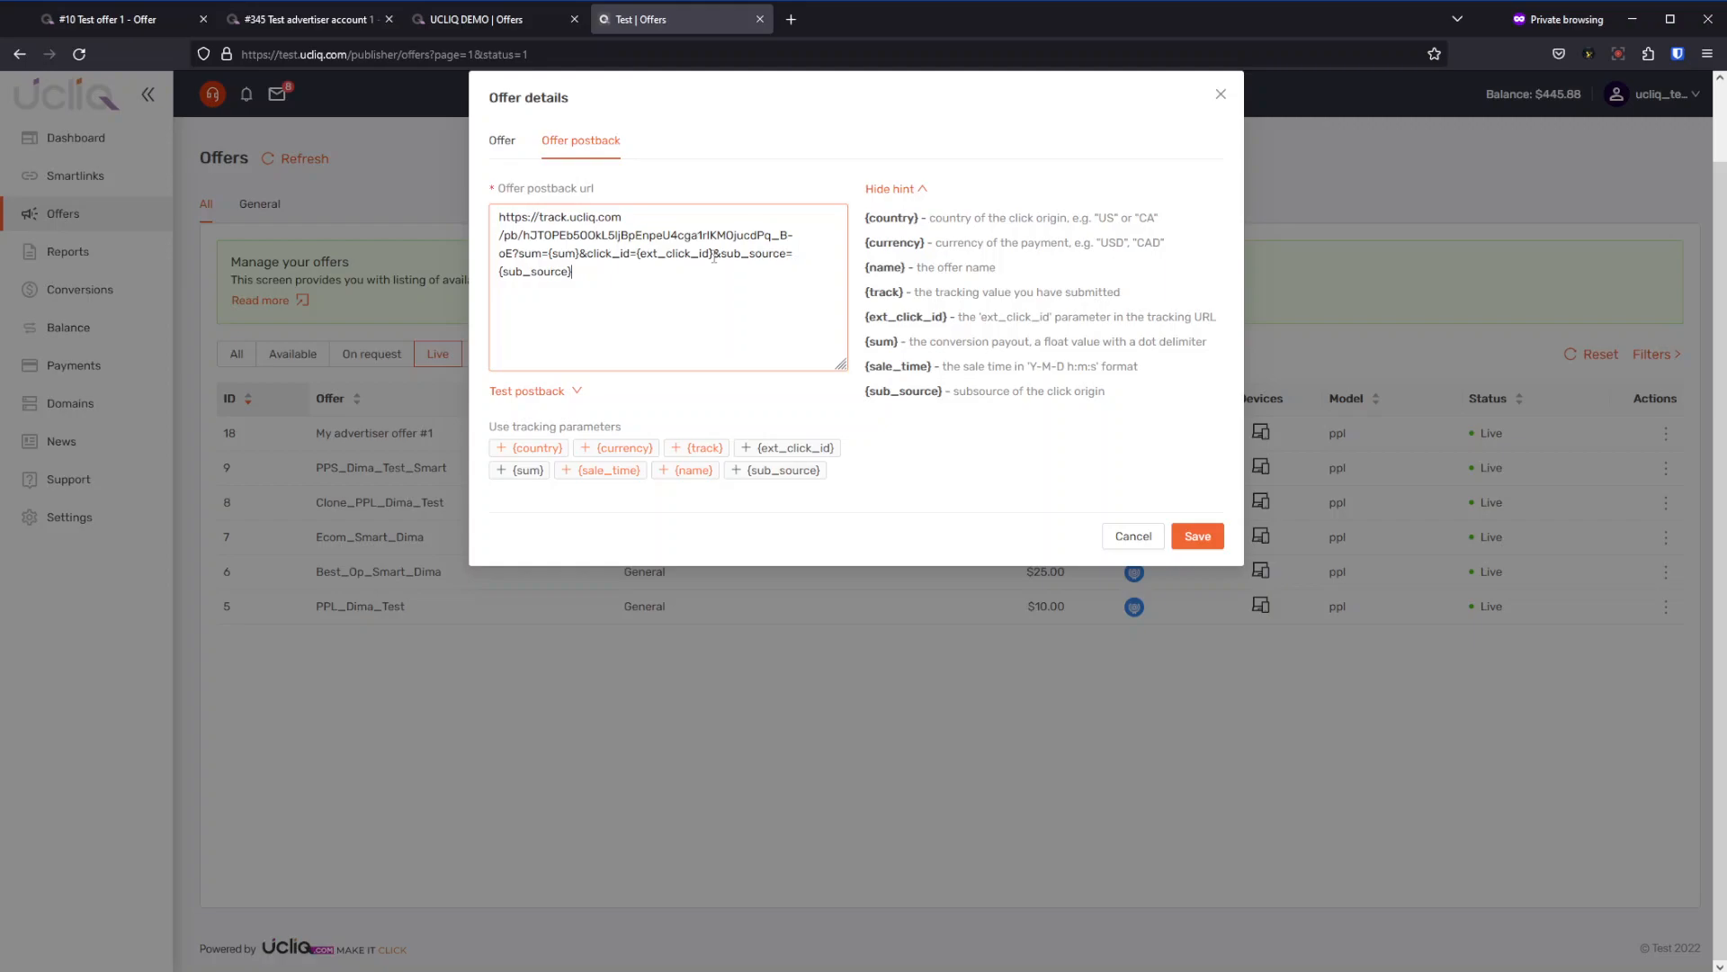
drag(714, 256, 761, 285)
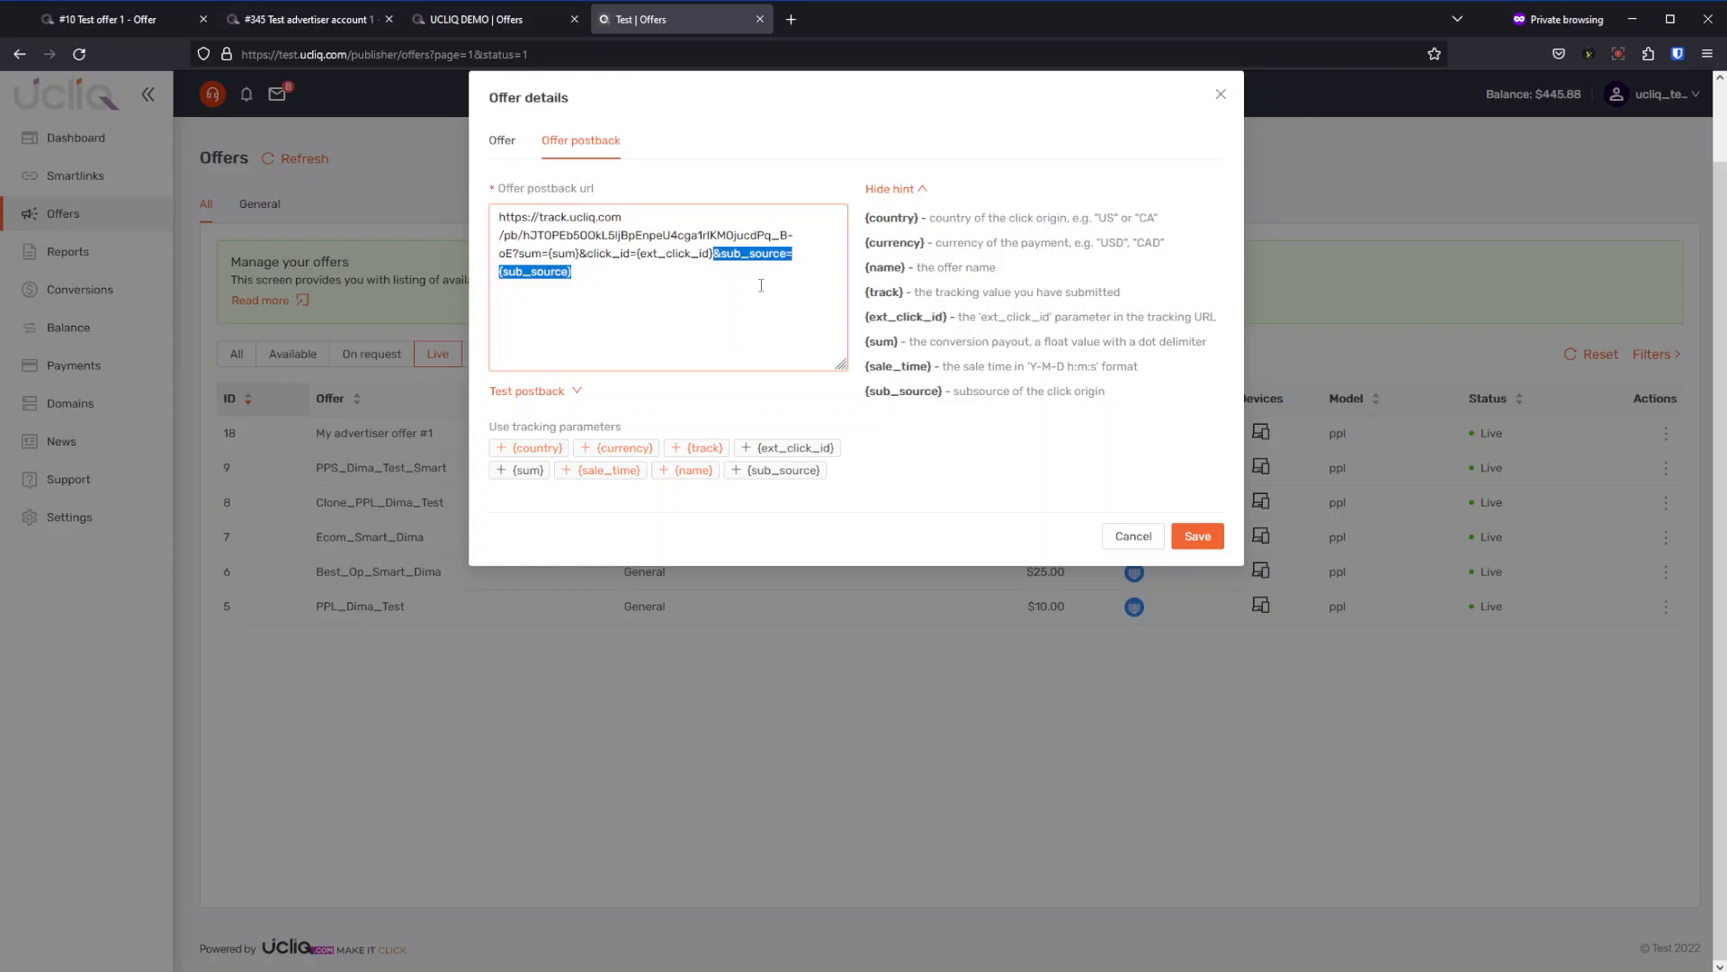
key(BackSpace)
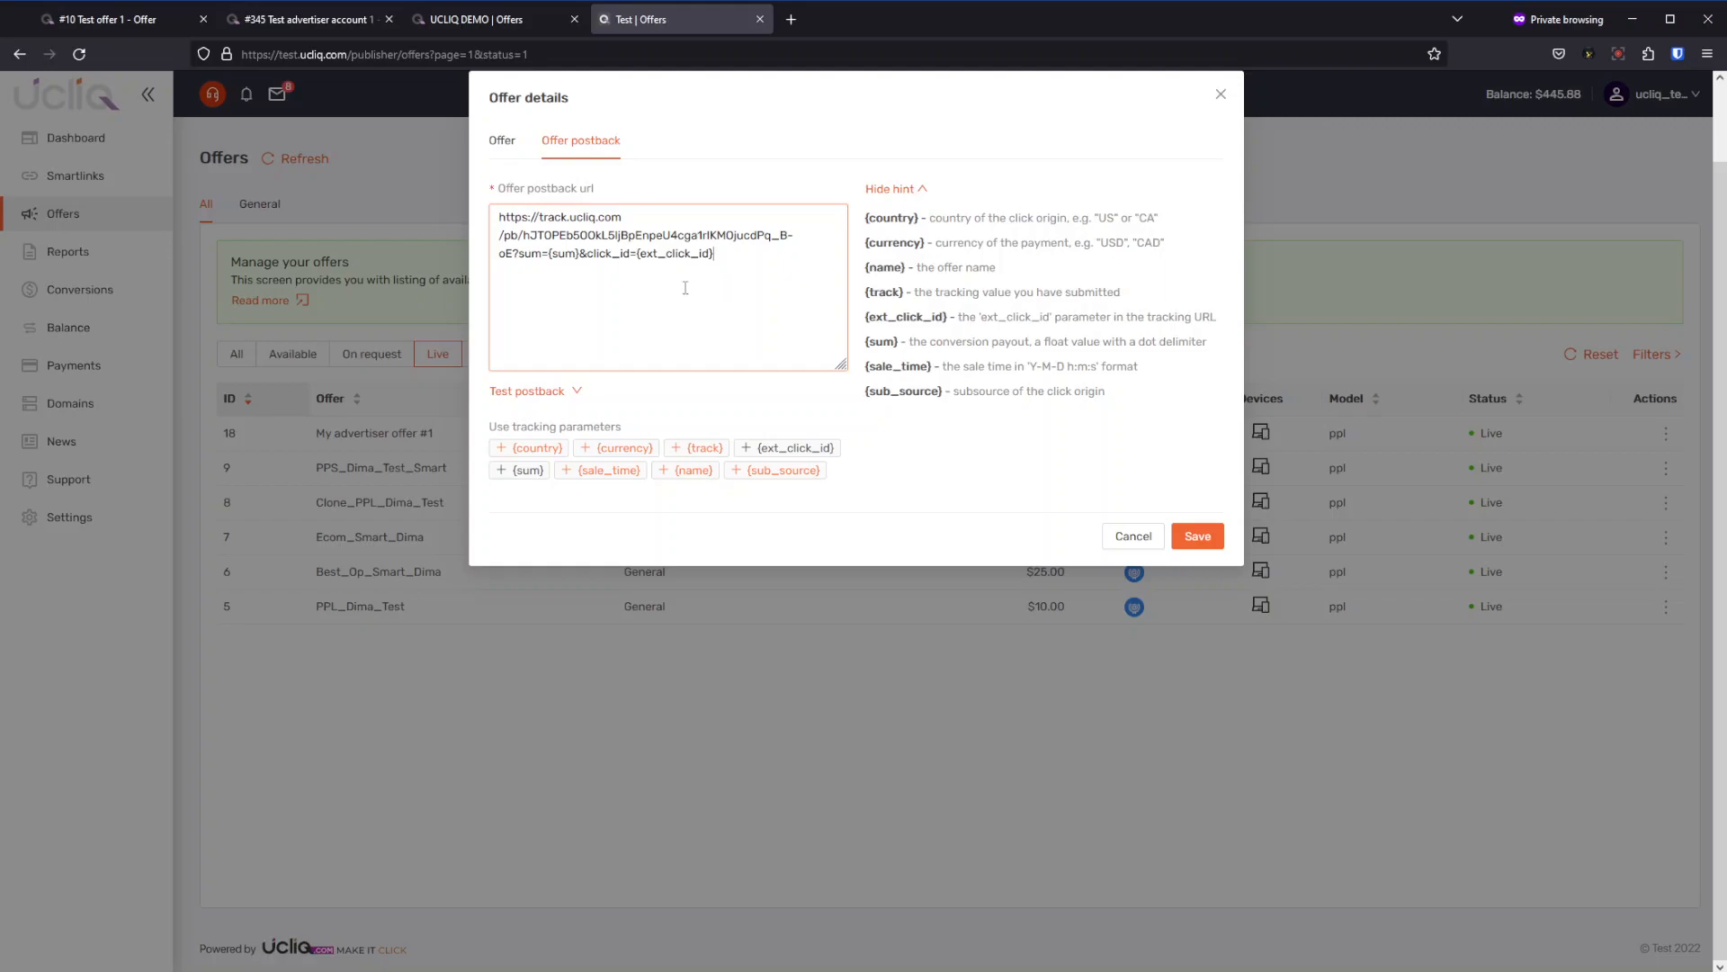
click(1197, 536)
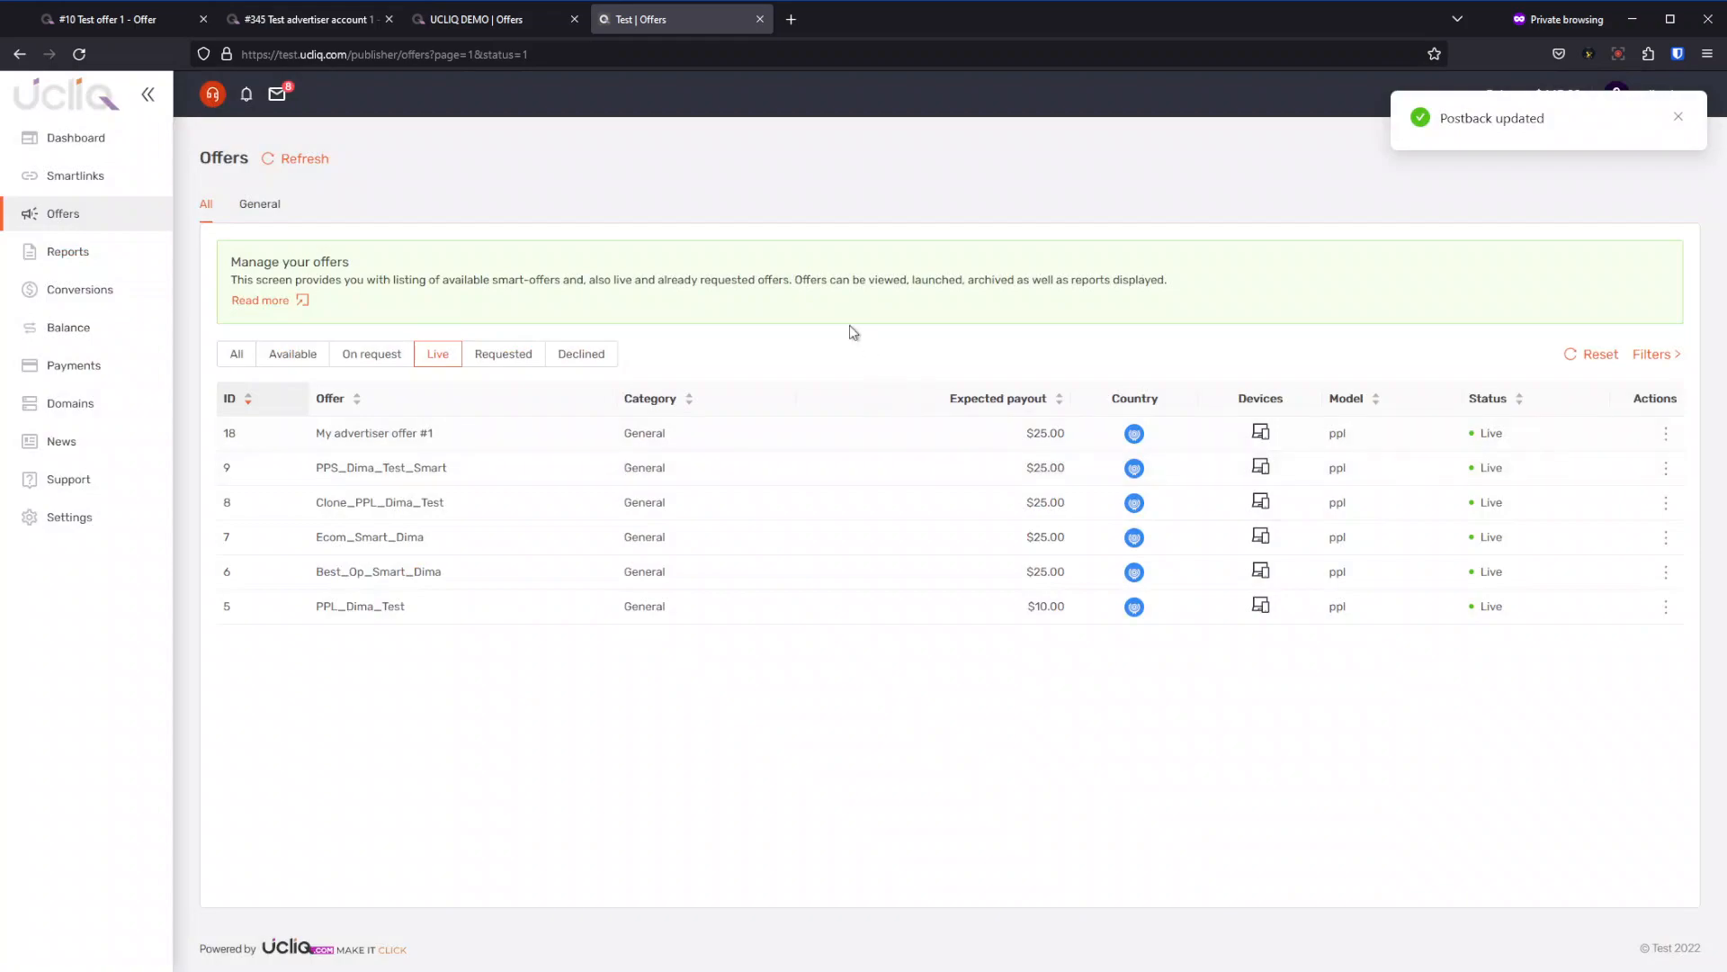
Copy the publisher tracking link of Test offer 1 with subsource=MEDIAcampaign from its offer details.
click(277, 21)
click(493, 22)
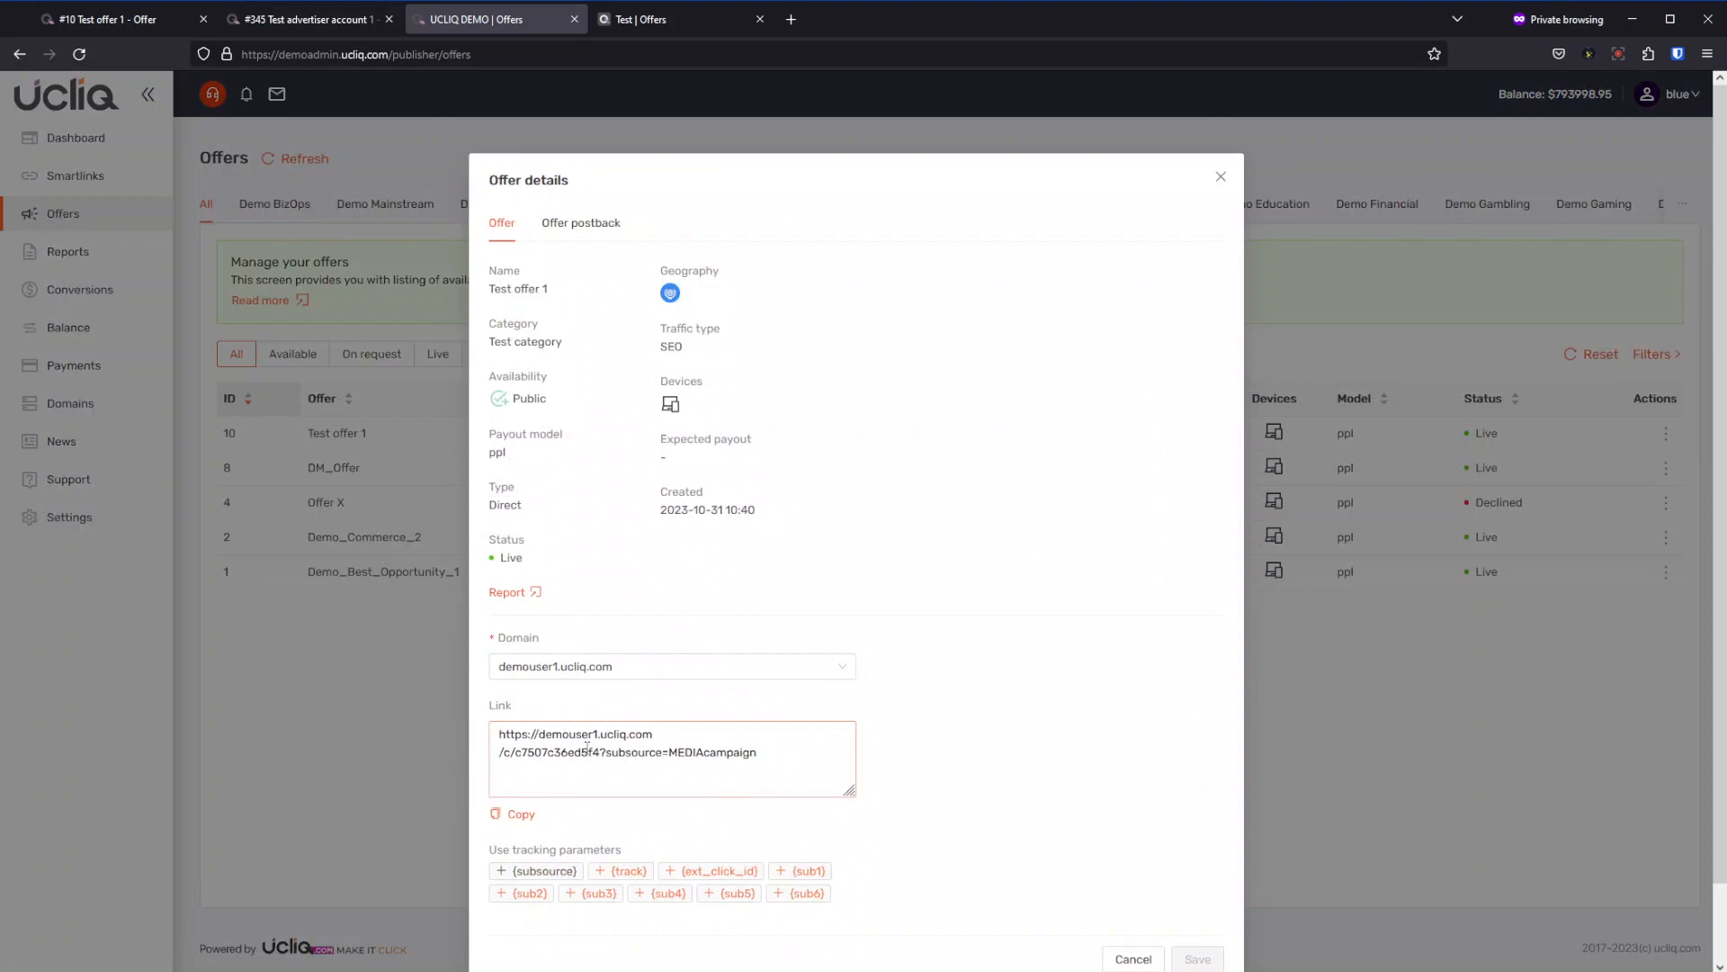
click(518, 814)
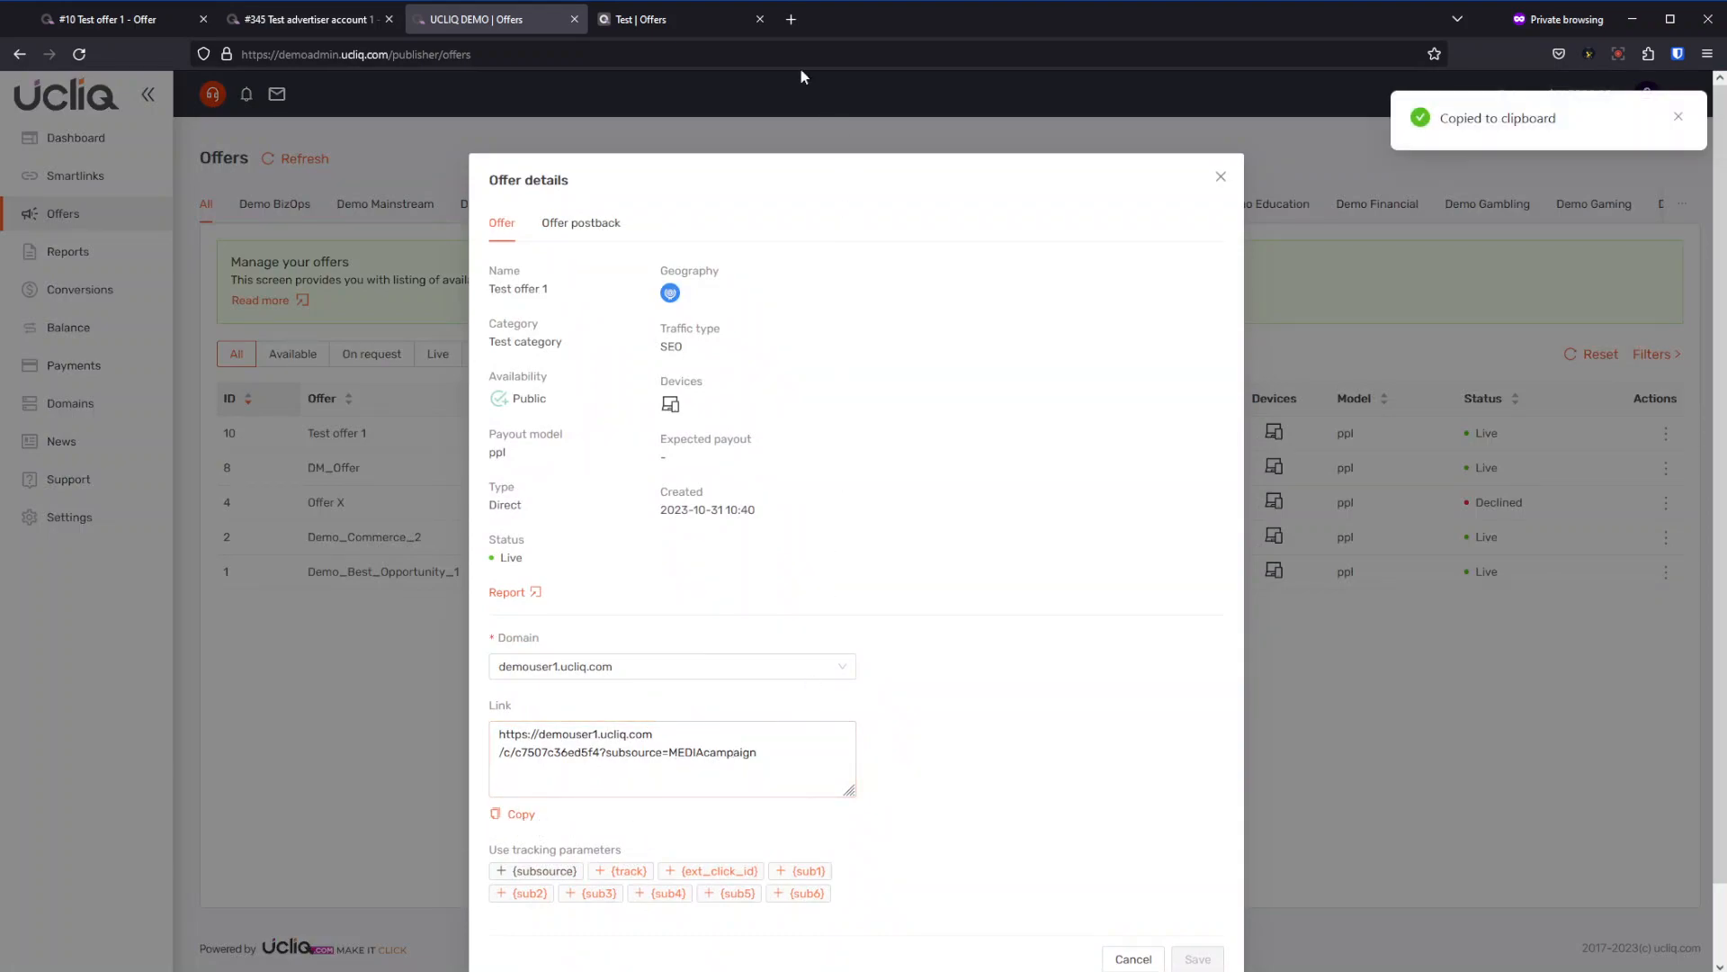
Load the copied tracking link in a new browser tab and continue through the landing page to the demo sale page.
click(793, 20)
click(488, 56)
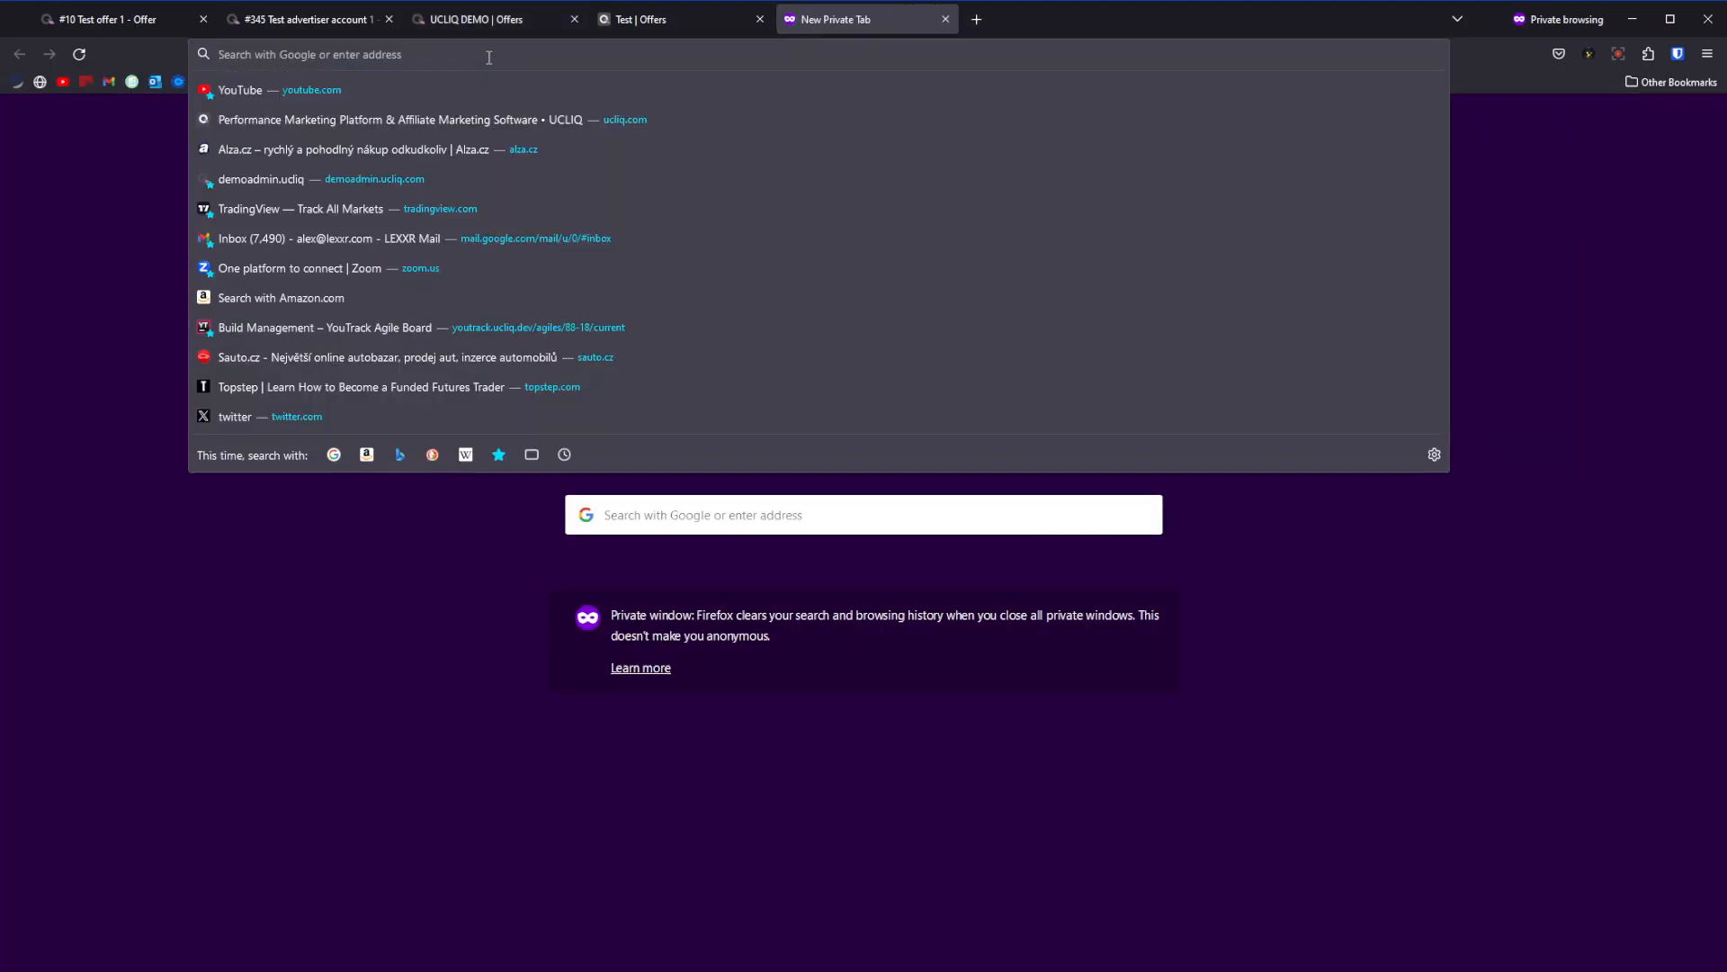
key(ctrl+v)
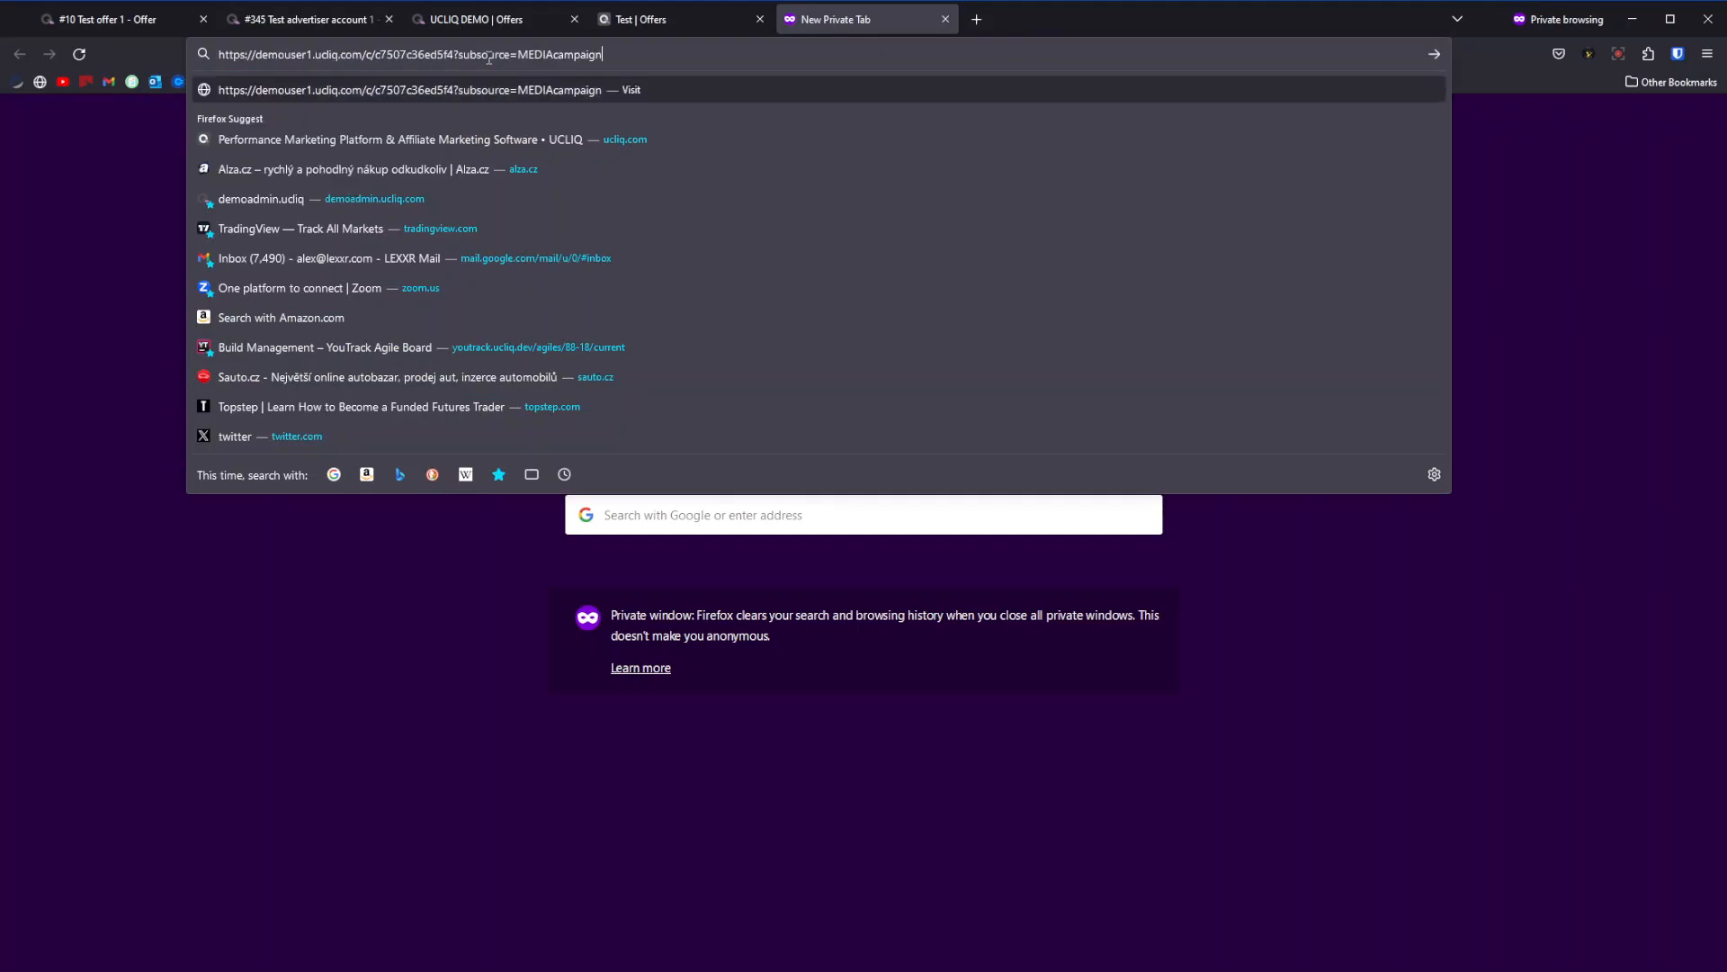
key(Return)
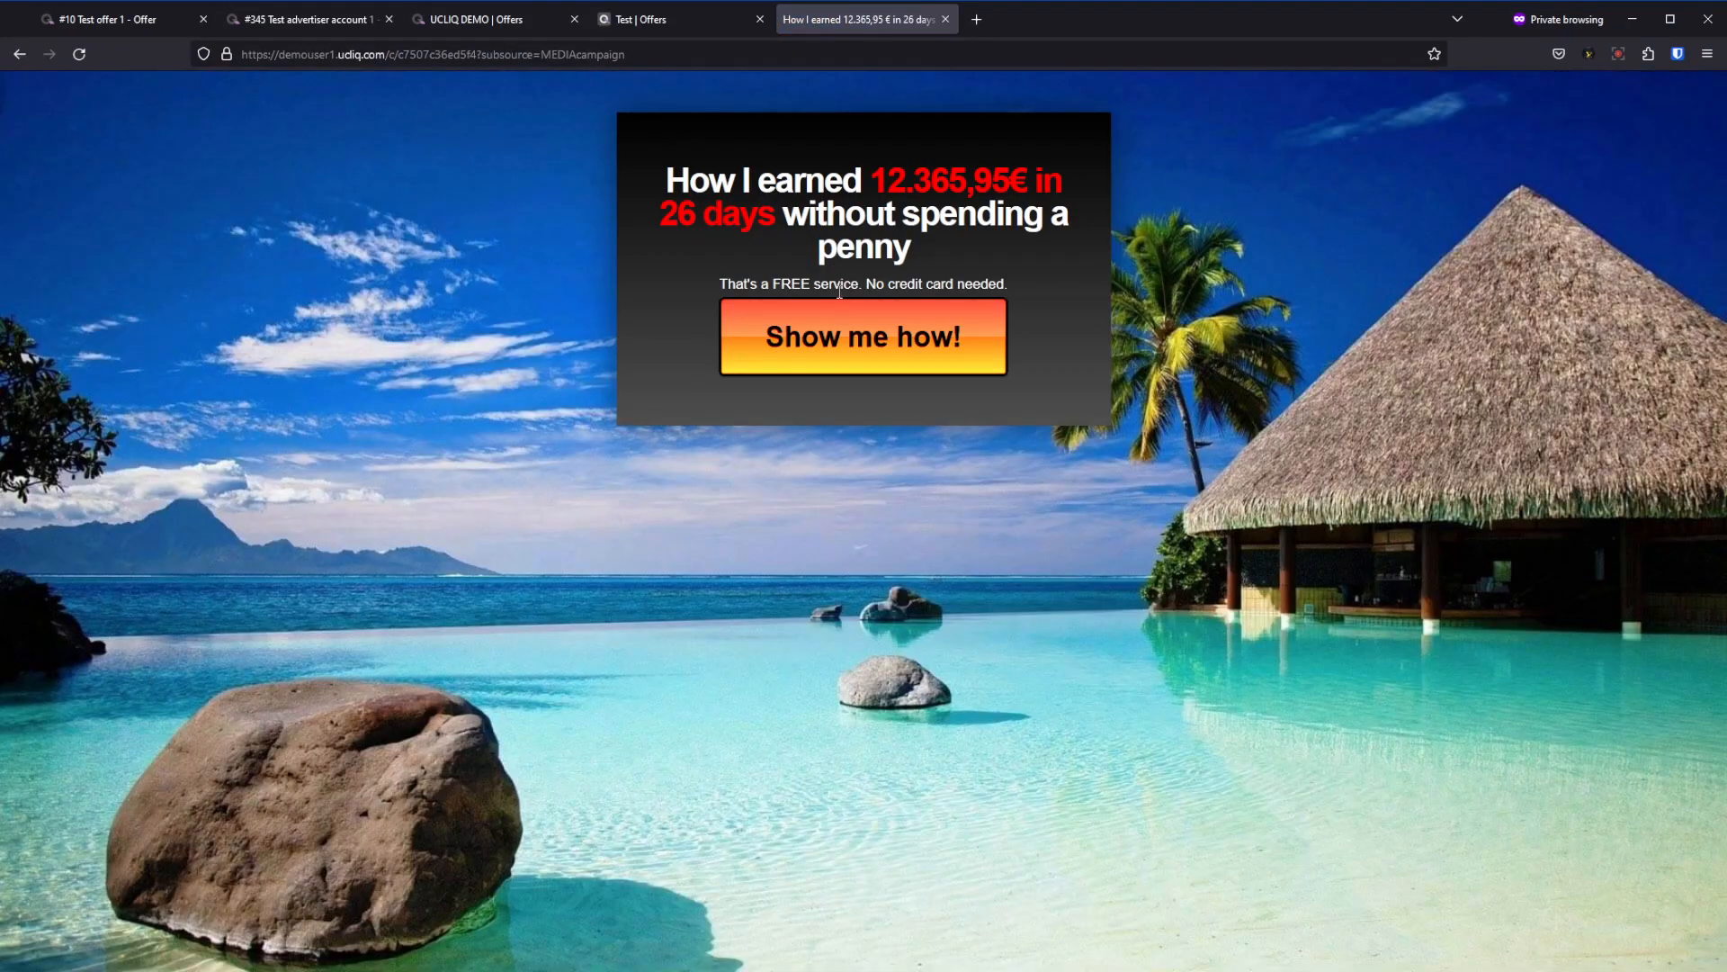
click(853, 344)
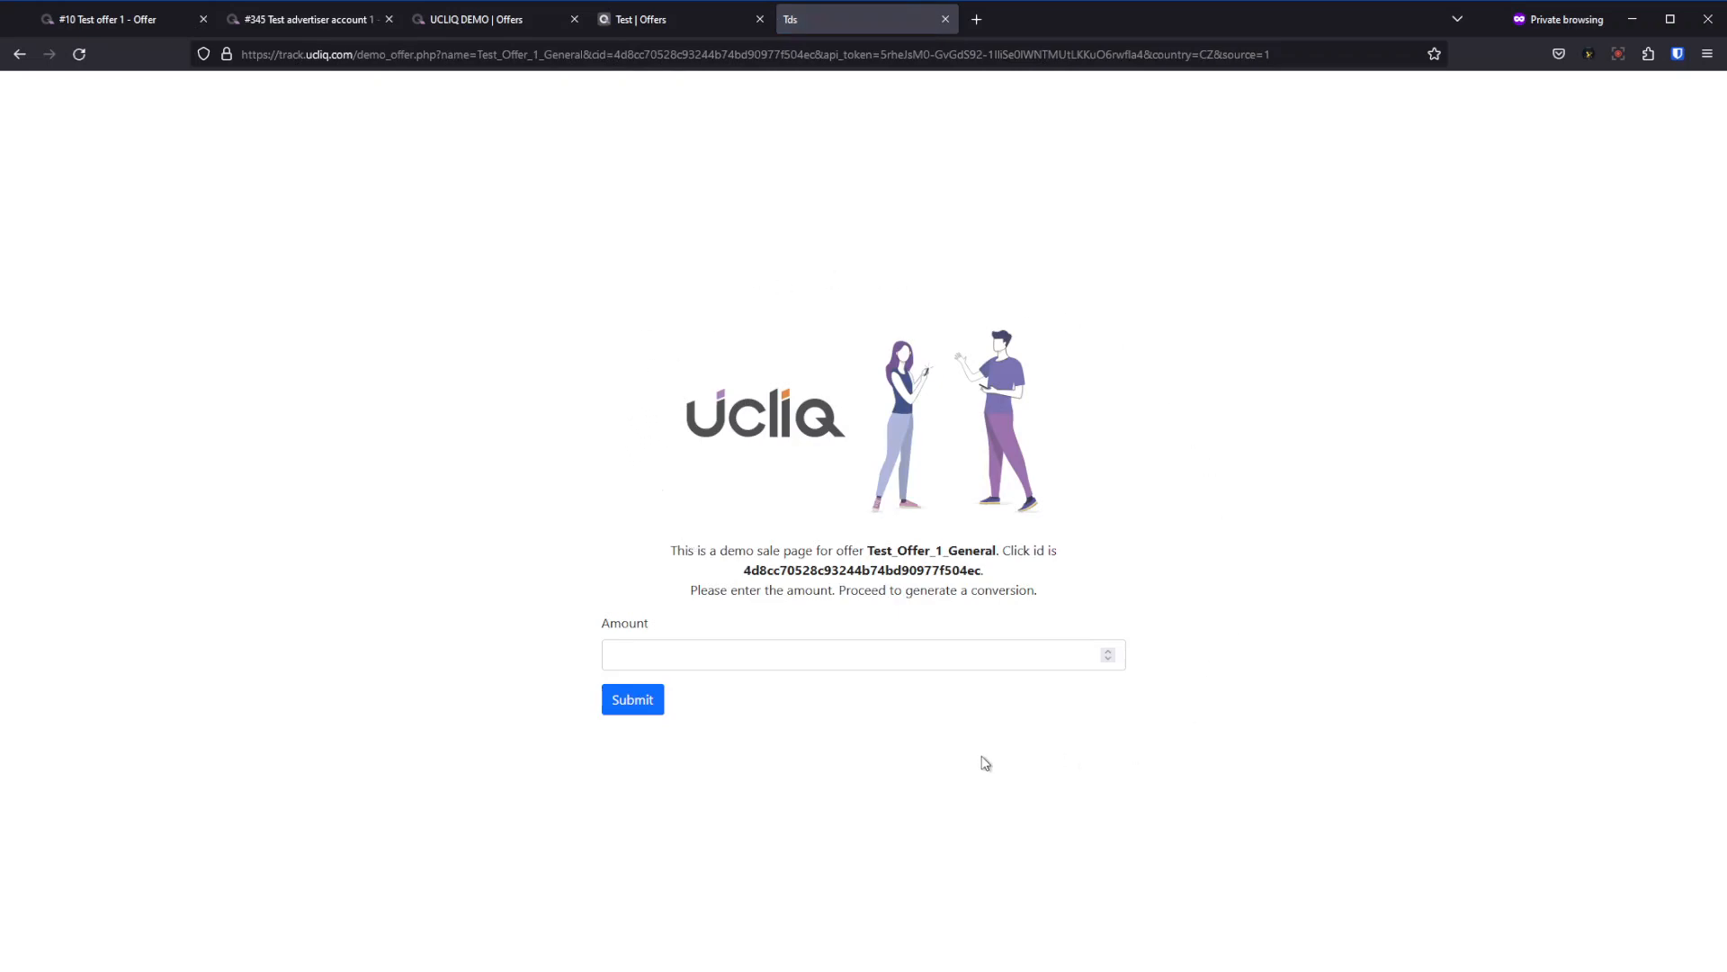
Submit an amount of 55 on the demo sale page to generate a test conversion.
click(743, 666)
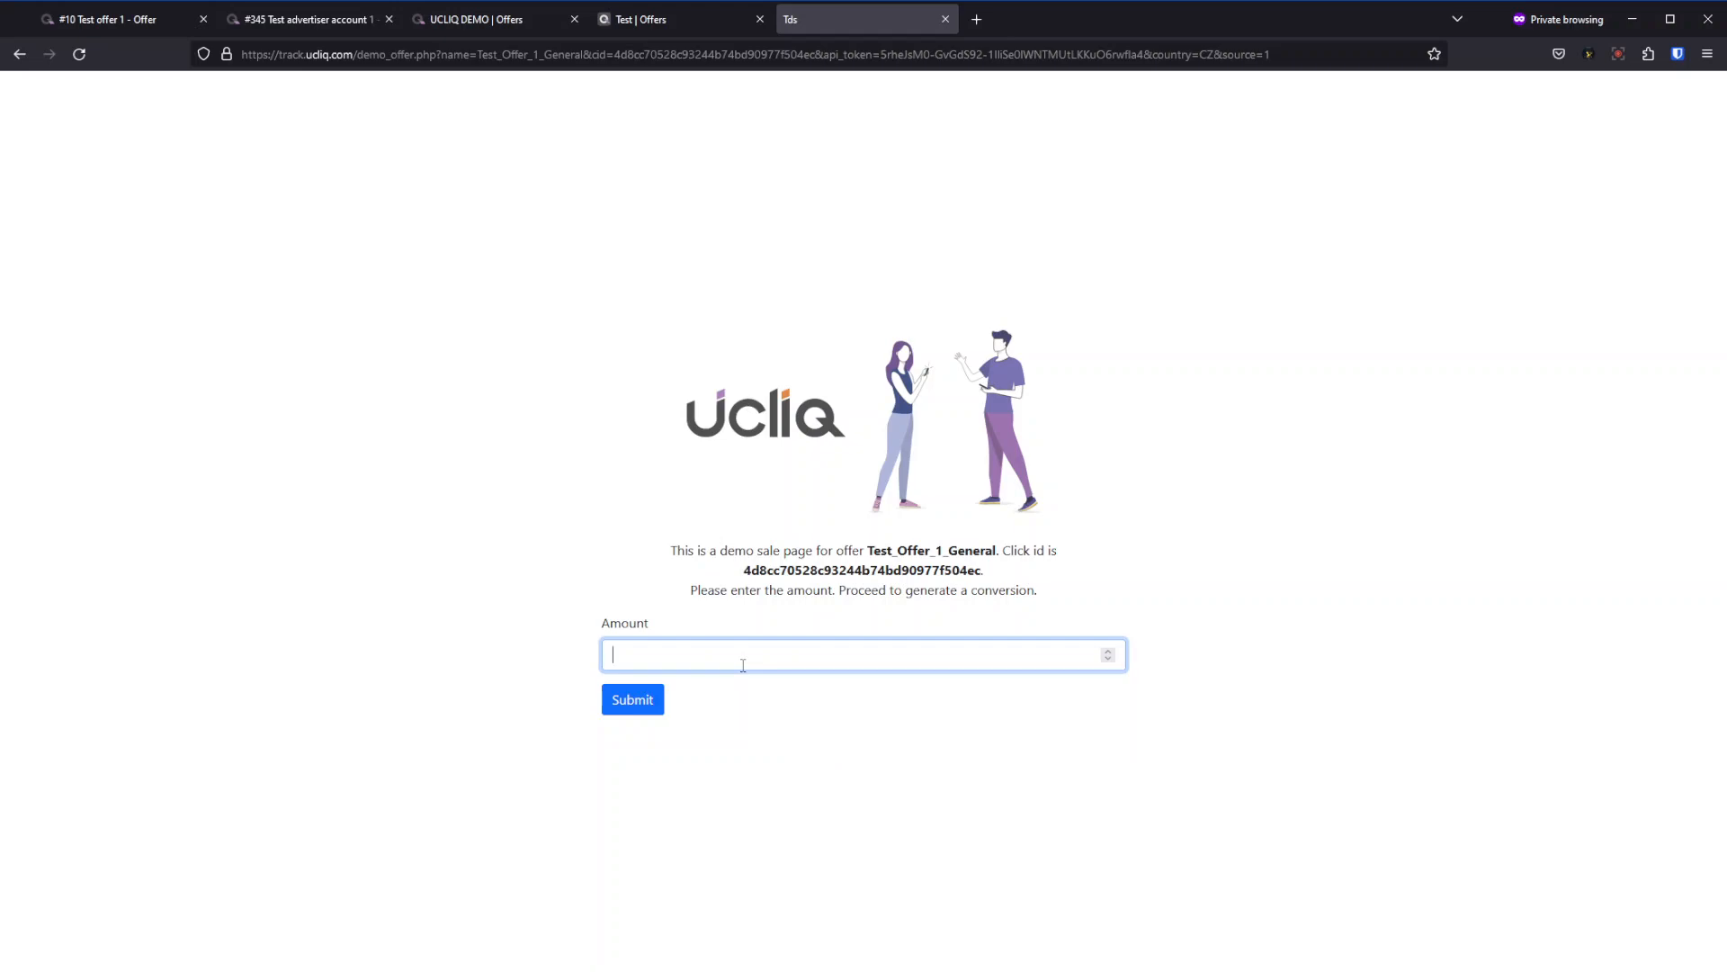
text(55)
click(630, 699)
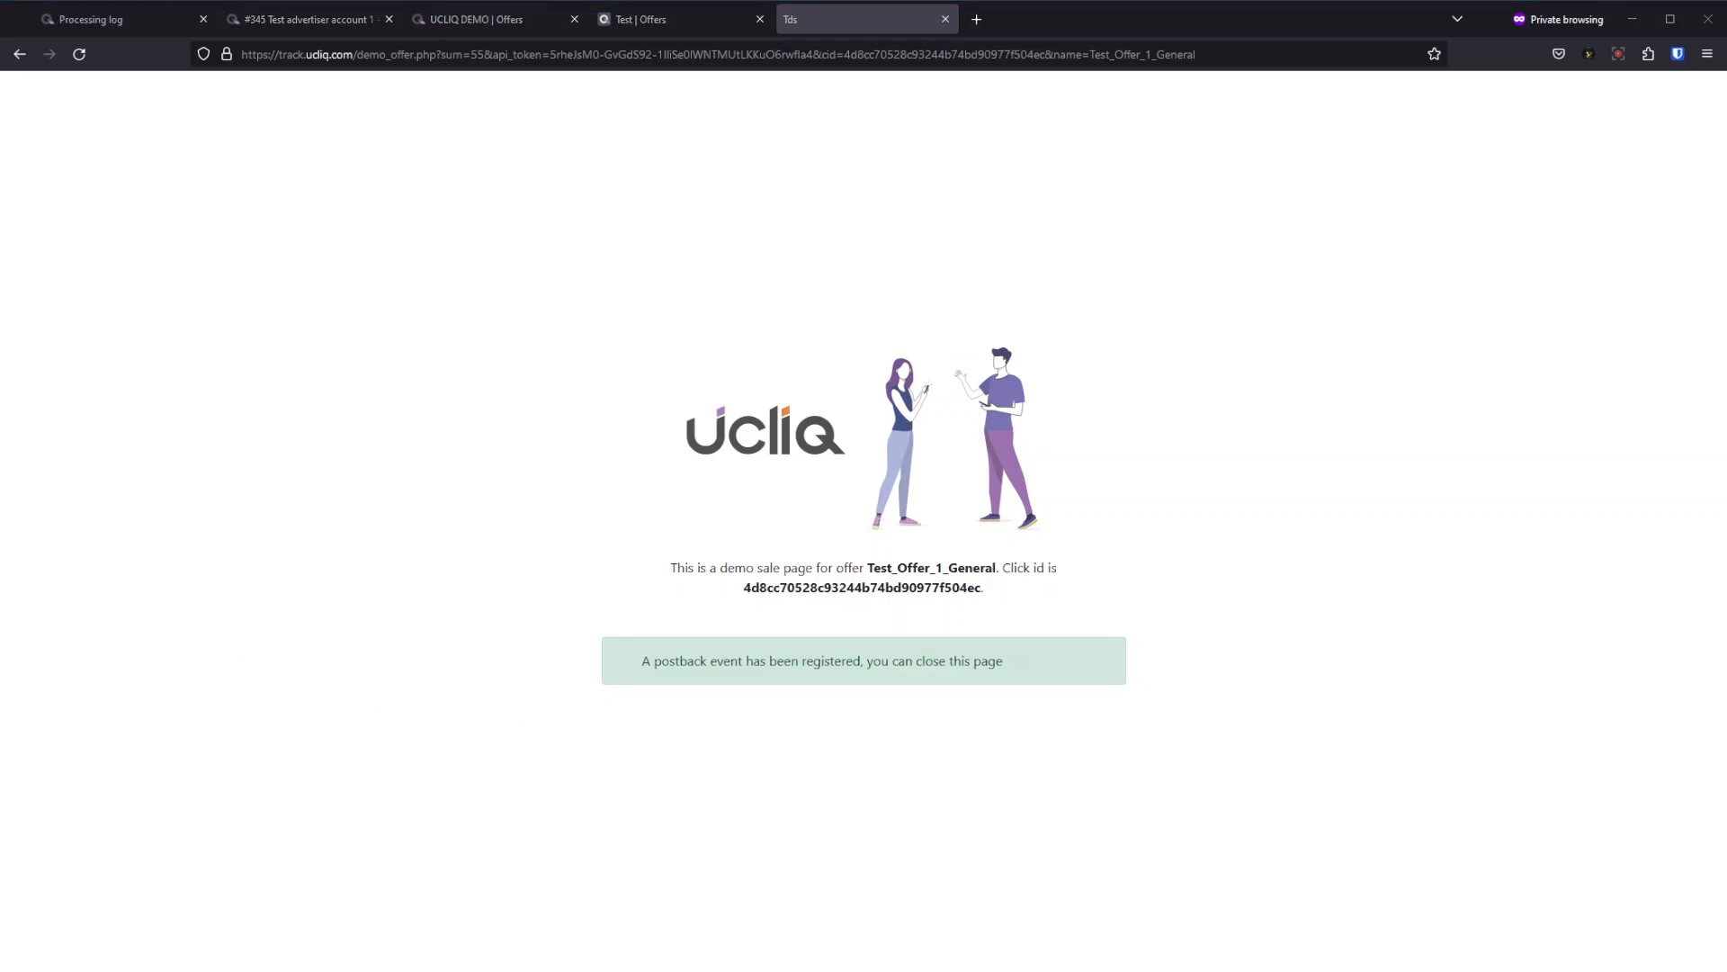
Reset the filters of the manager's processing log to look for the test transaction.
click(122, 20)
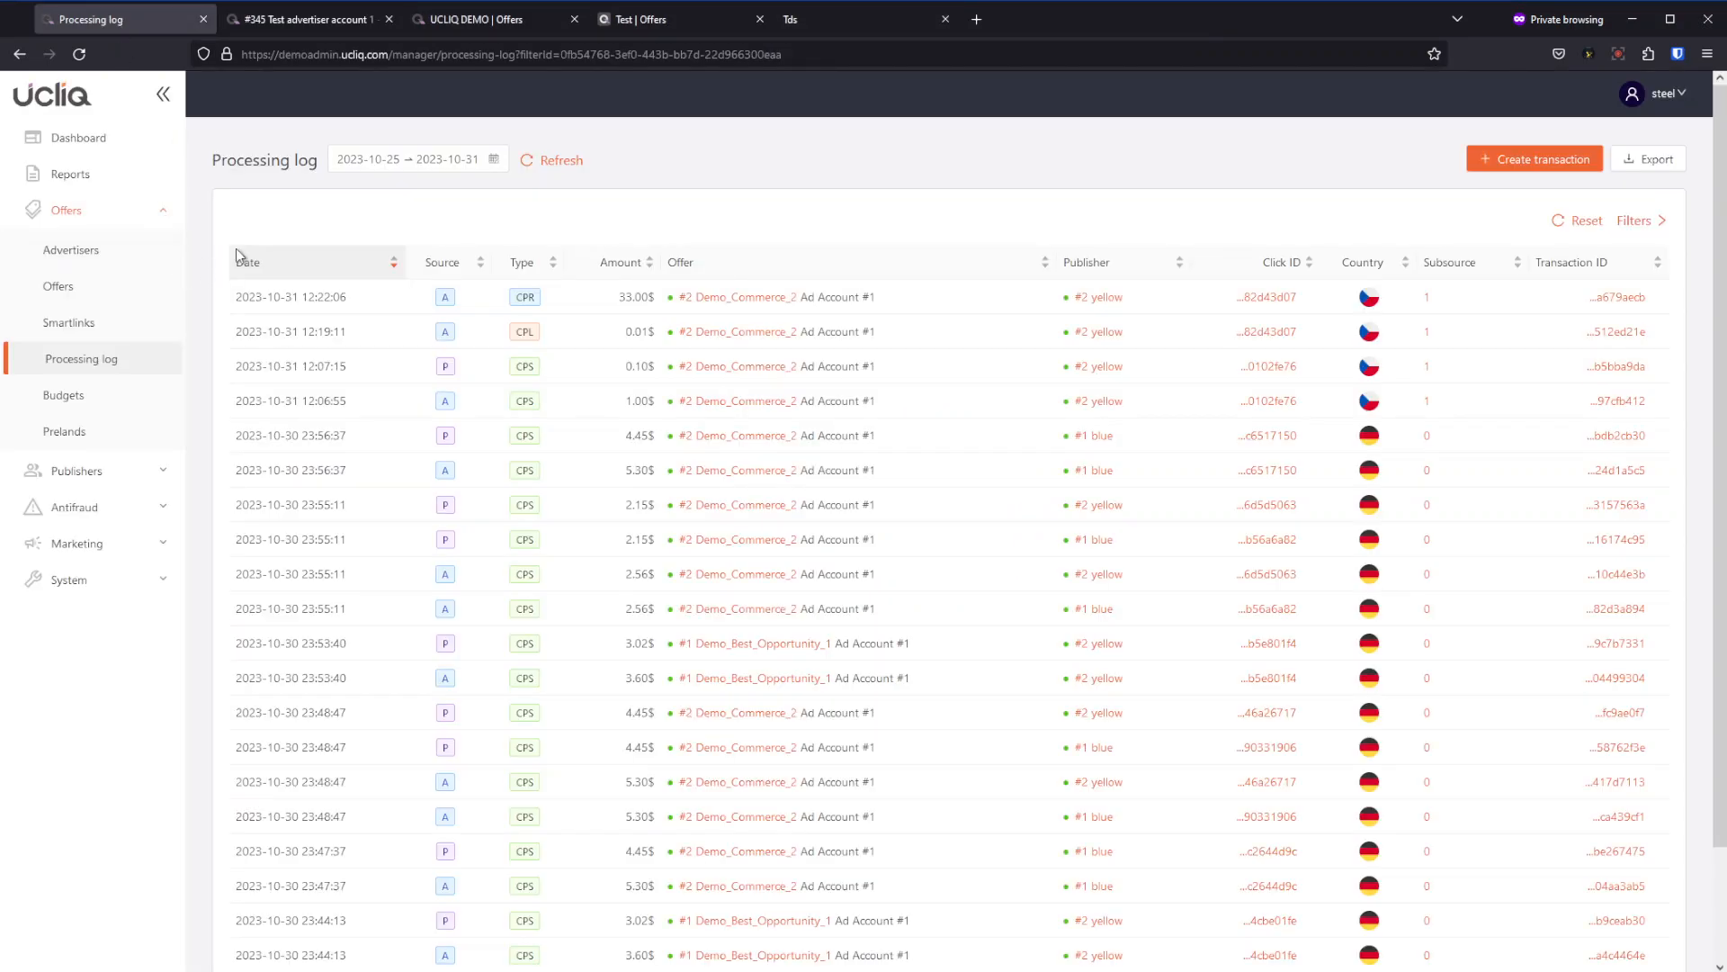
click(1581, 222)
click(1579, 220)
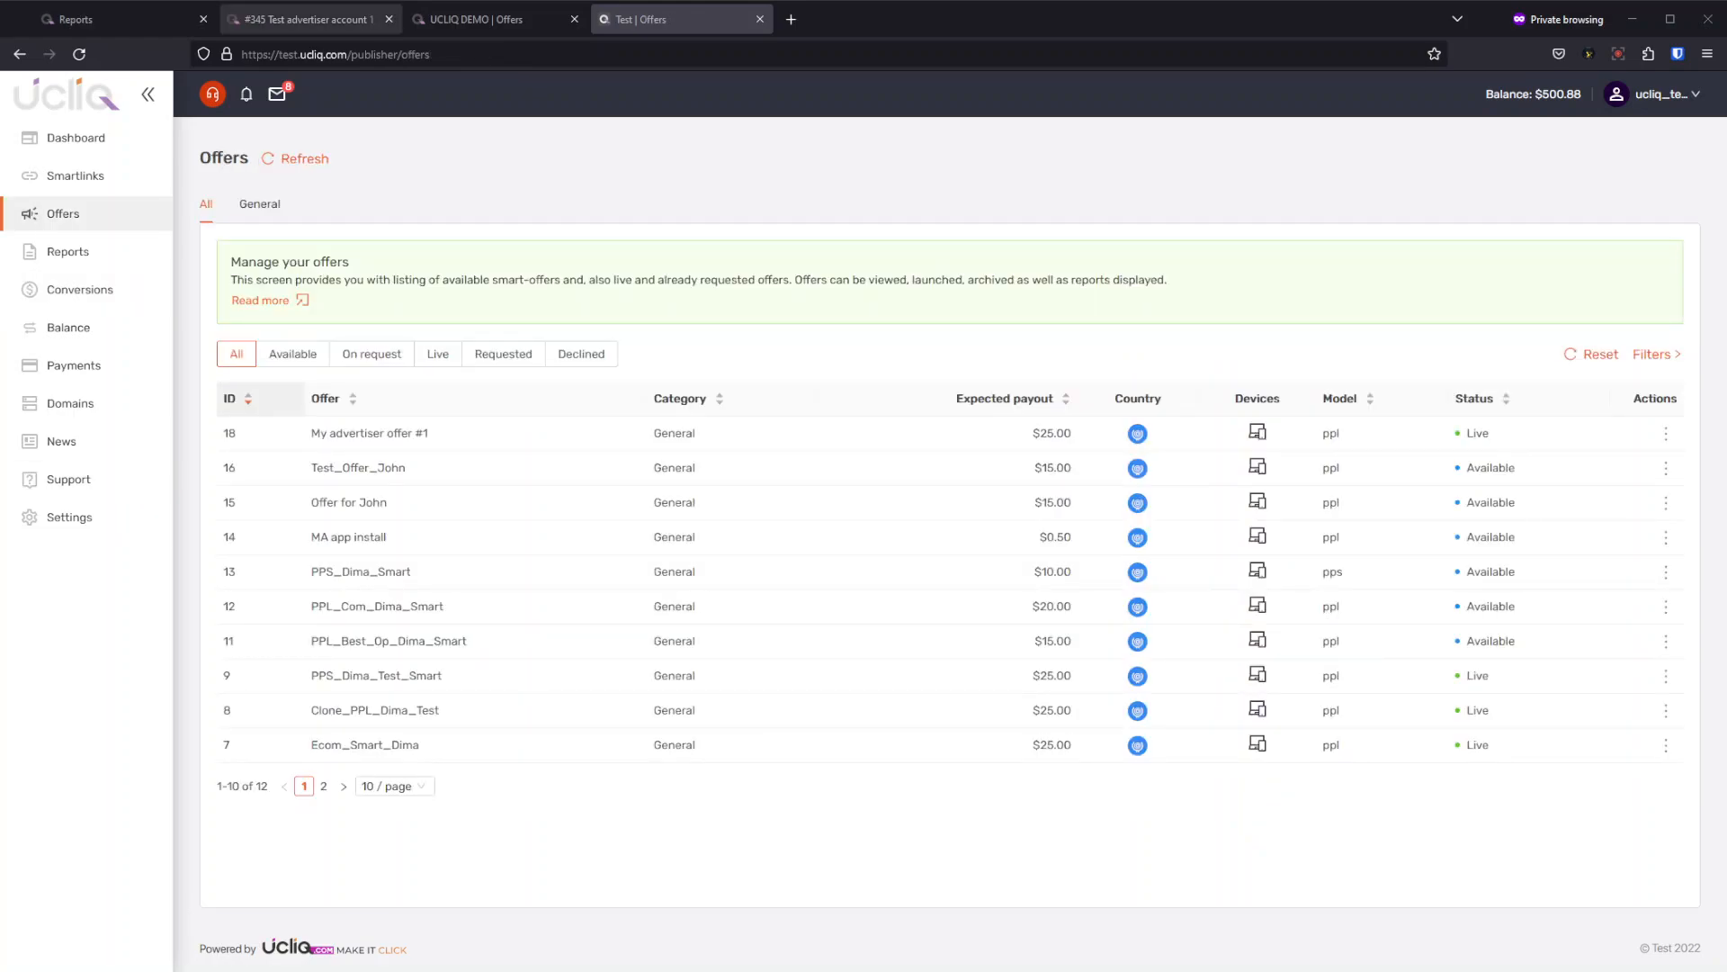
Limit the manager's summary report to 2023-10-31 and refresh it to review that day's traffic and sales.
click(130, 27)
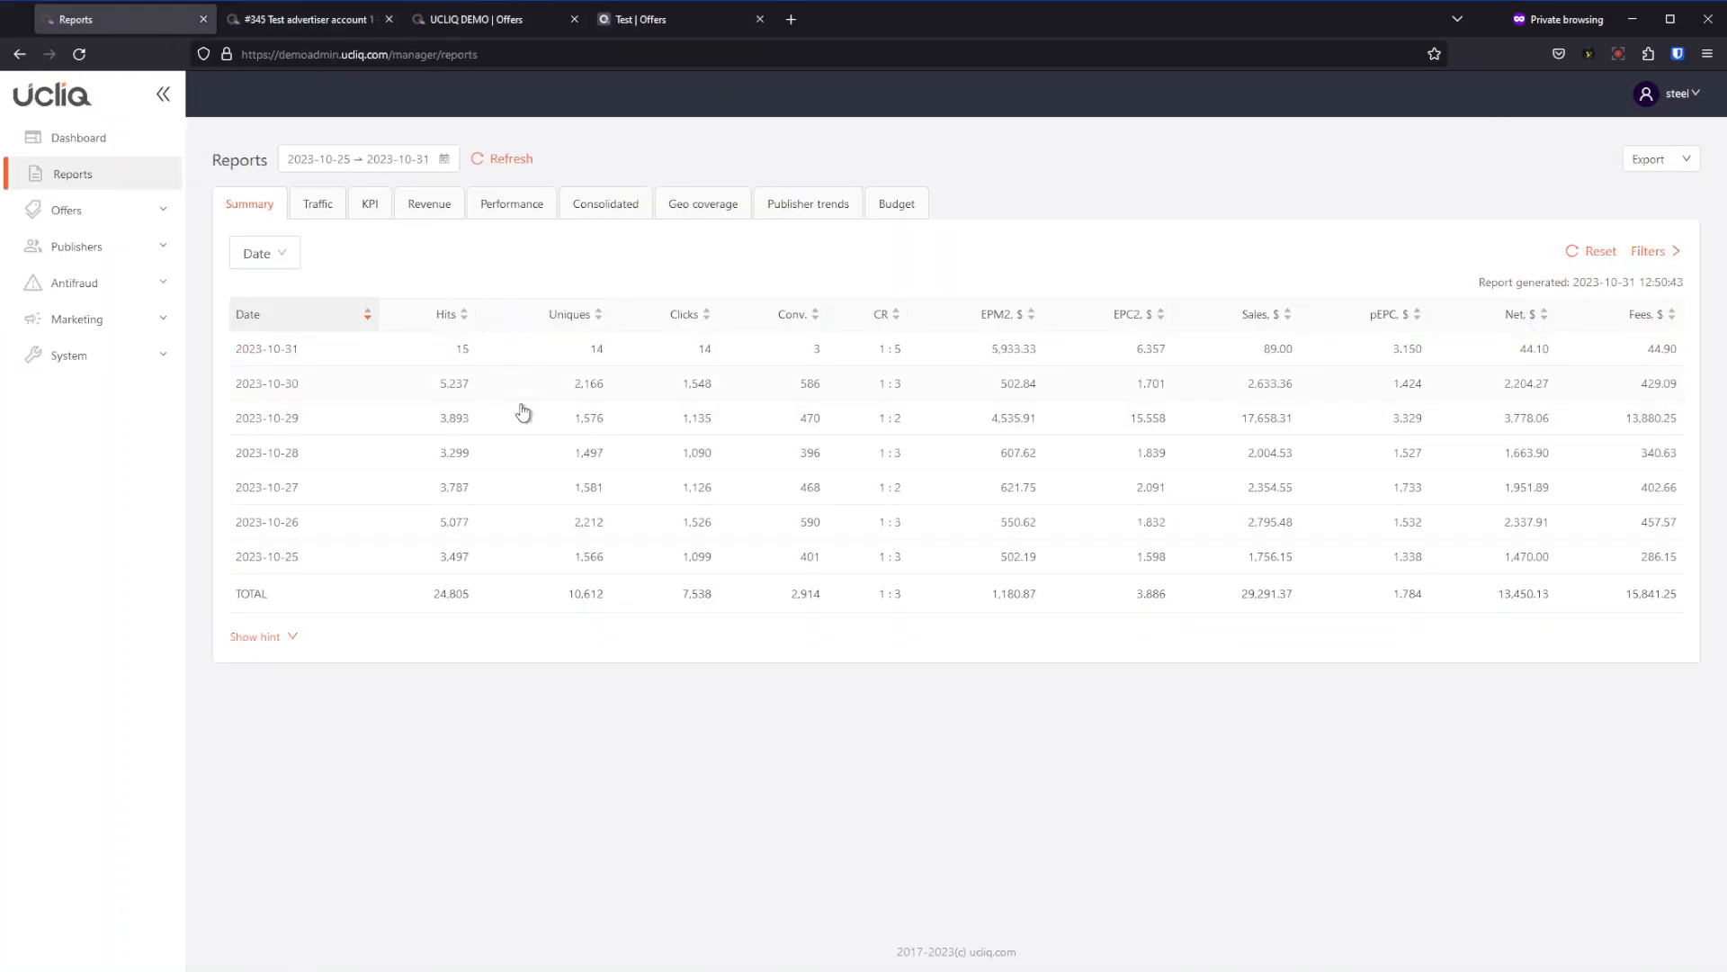
click(398, 158)
click(509, 162)
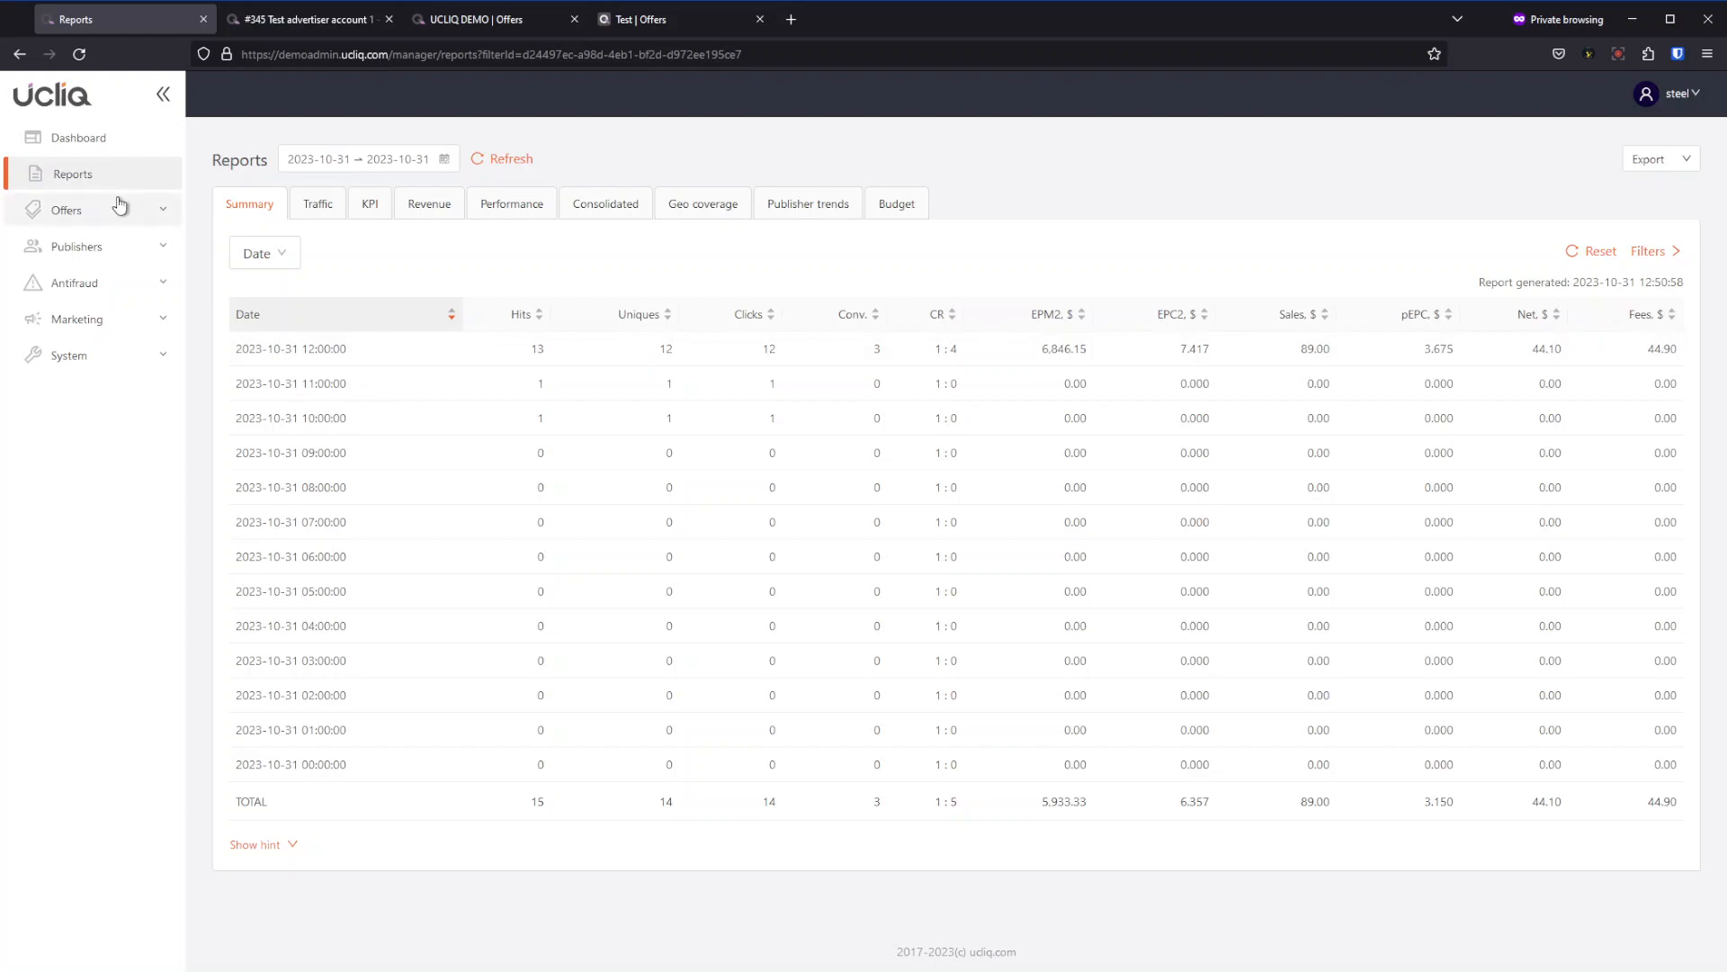
Check the Test offer 1 transactions in the manager's processing log.
click(155, 216)
click(104, 360)
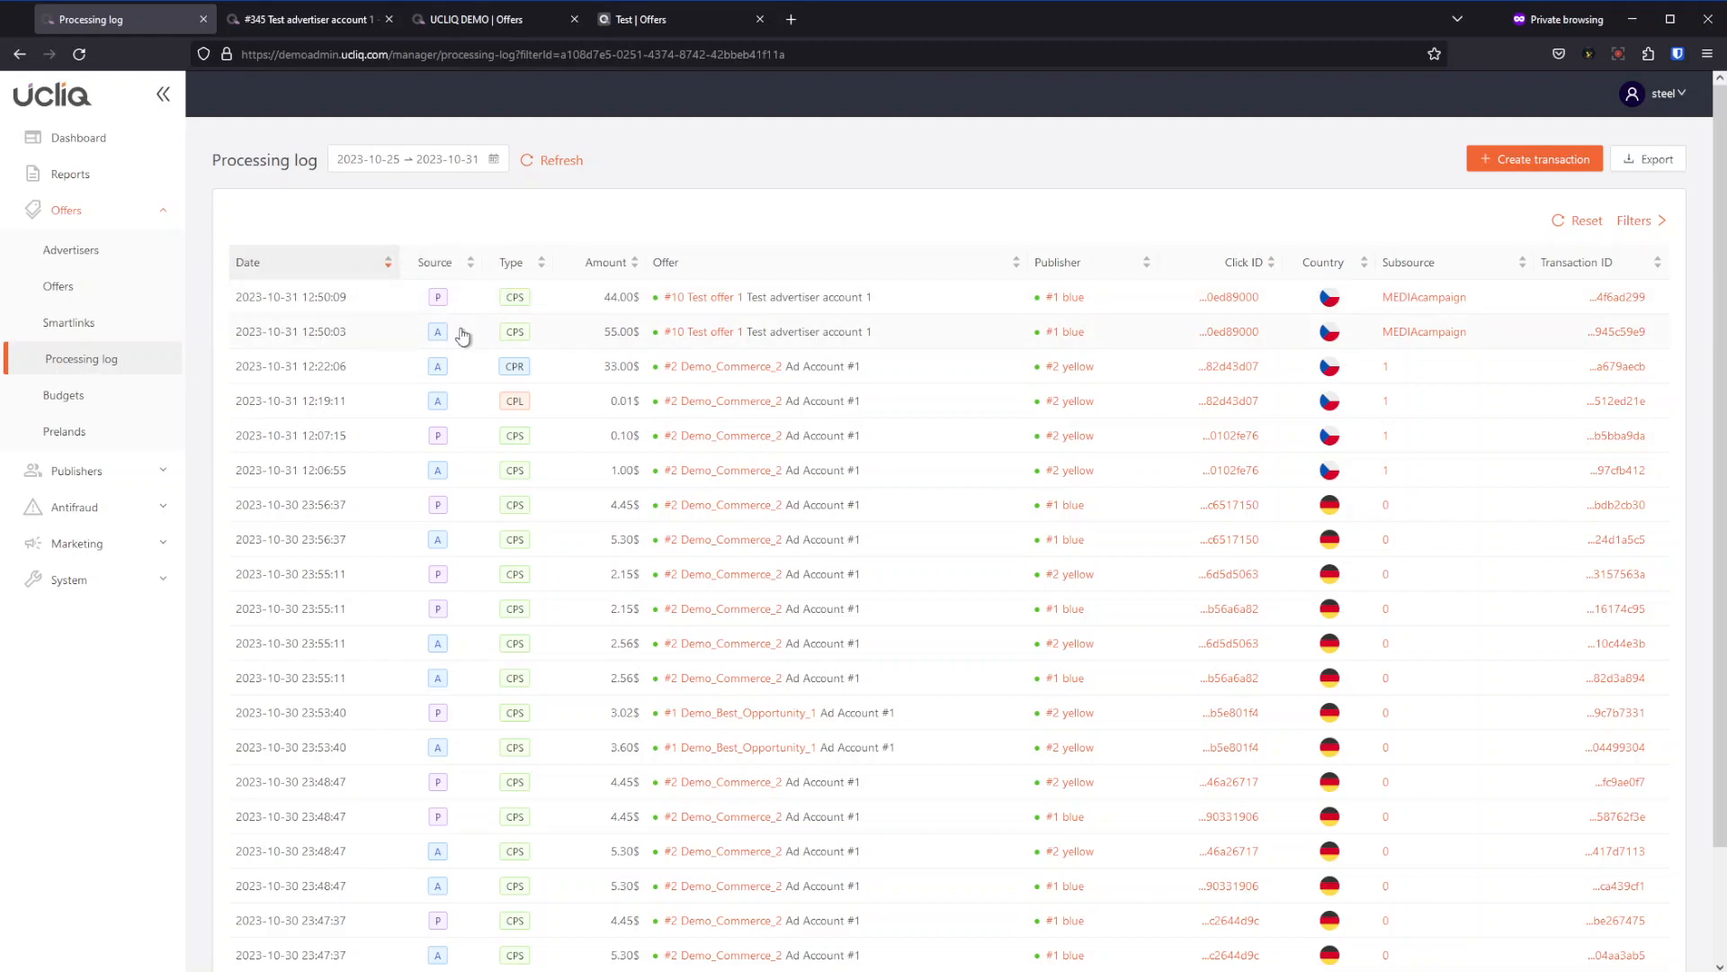
Review the advertiser link, overview and statistics on the Test offer 1 page in the manager account.
click(79, 293)
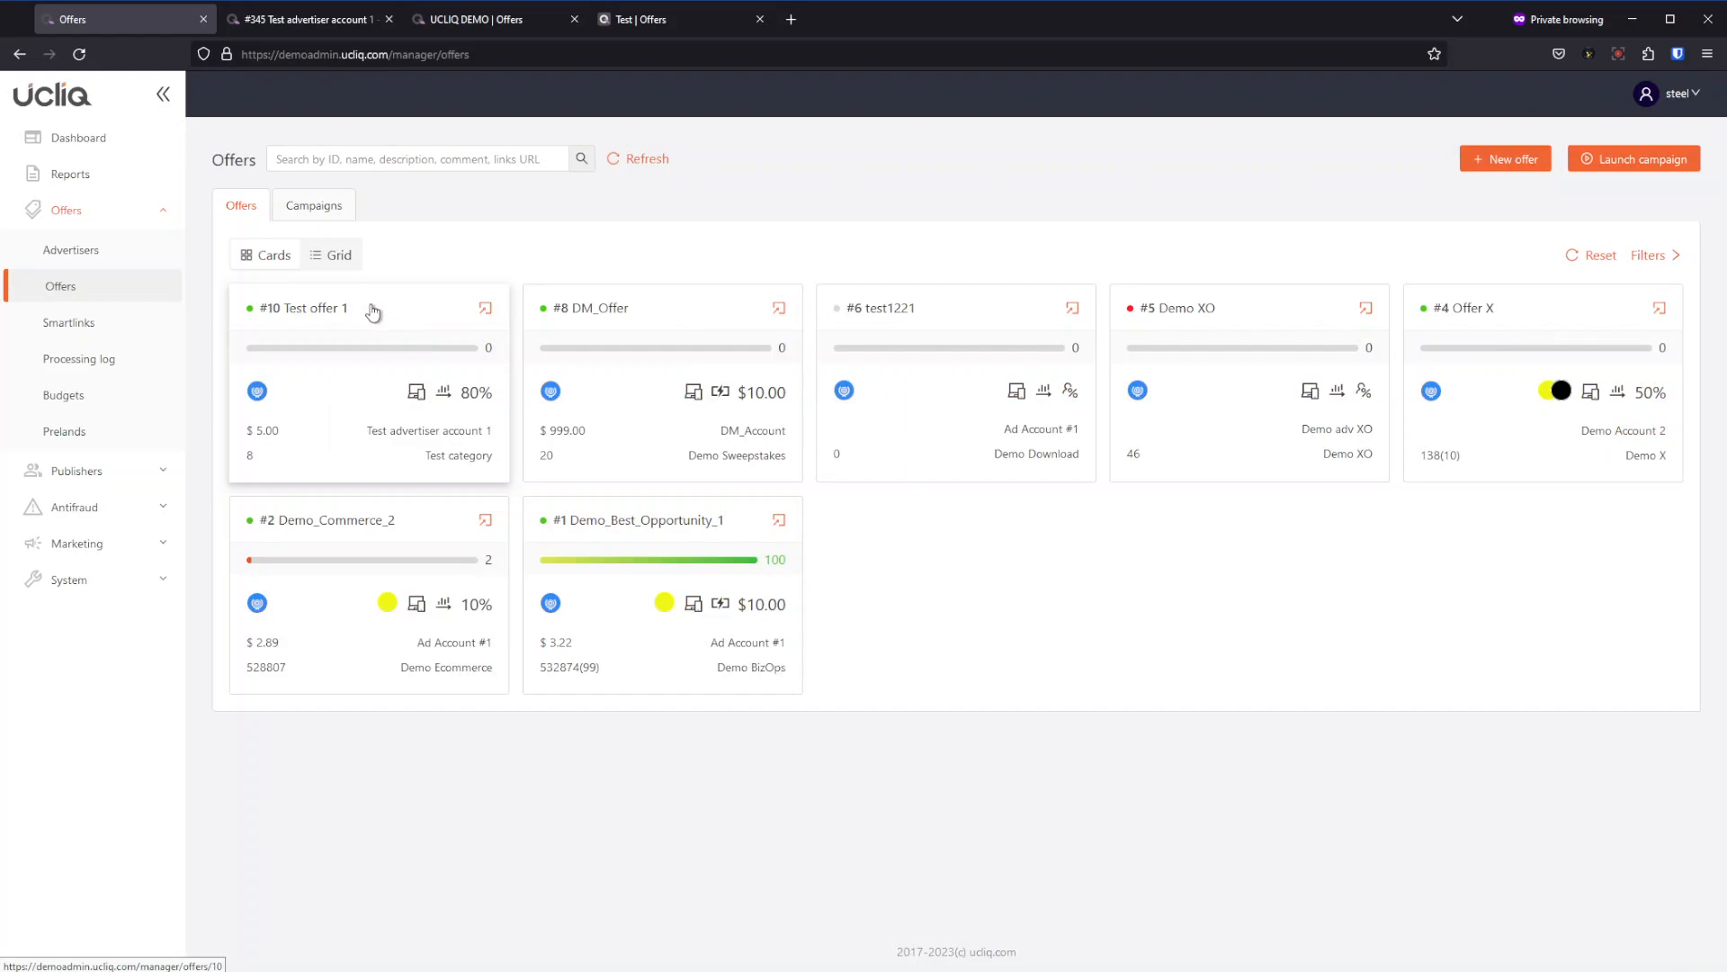
click(372, 308)
scroll(756, 465, down, 10)
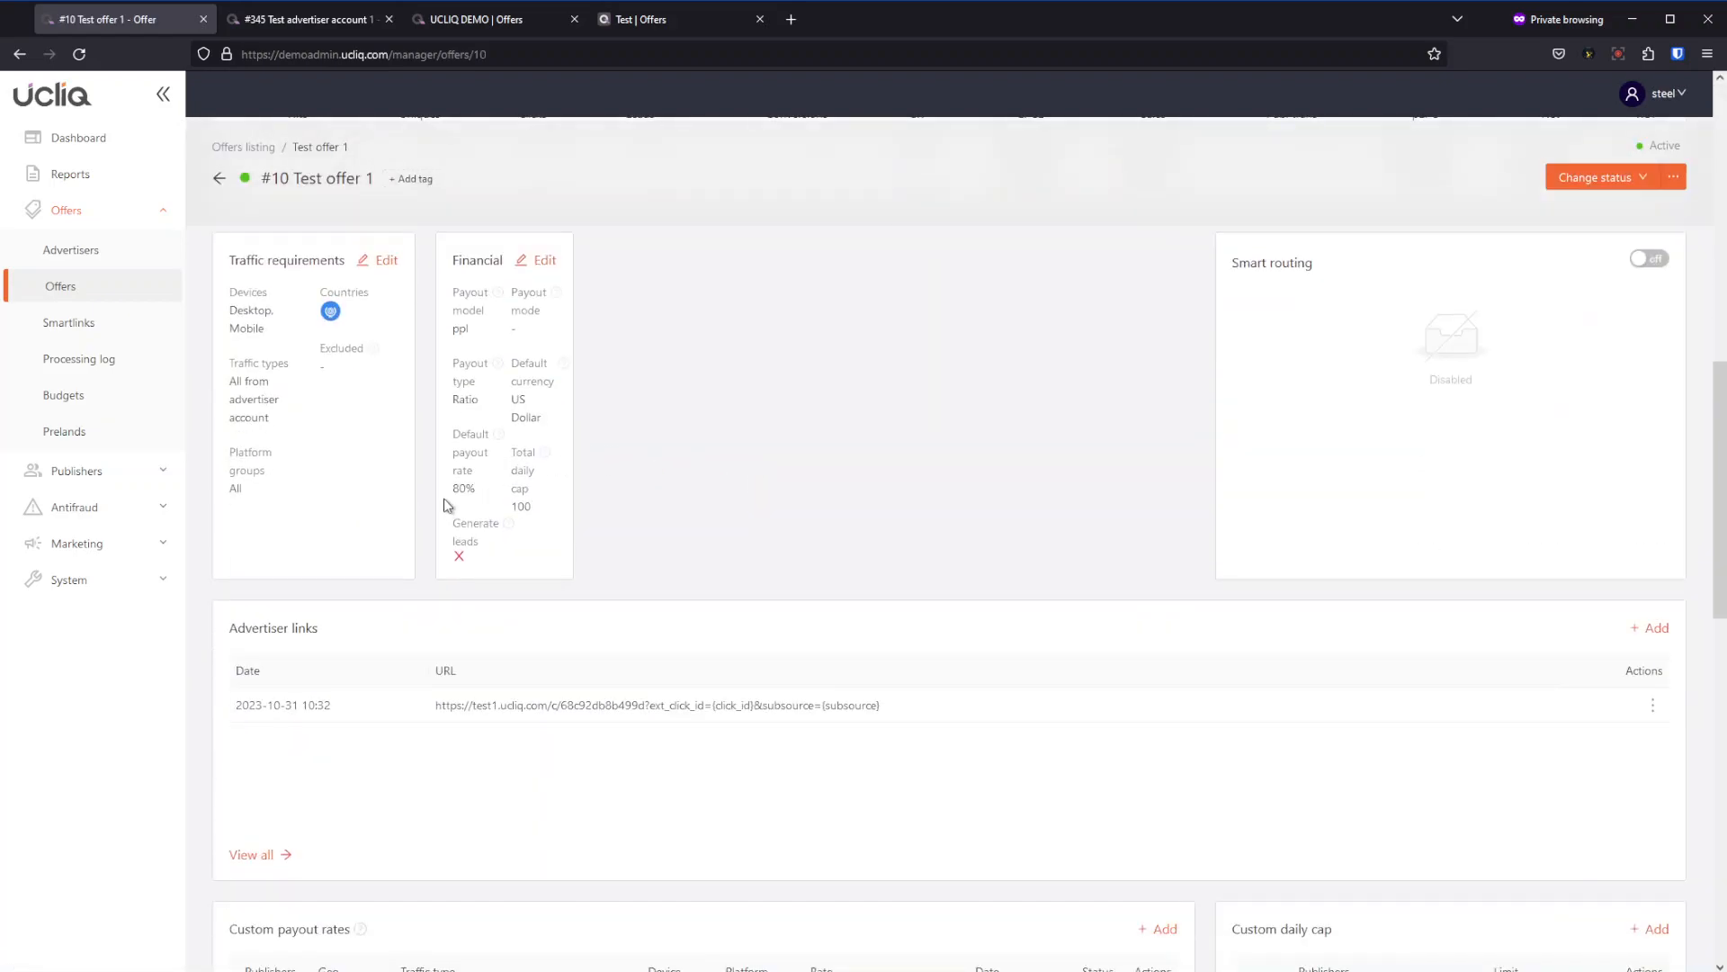
scroll(644, 462, up, 10)
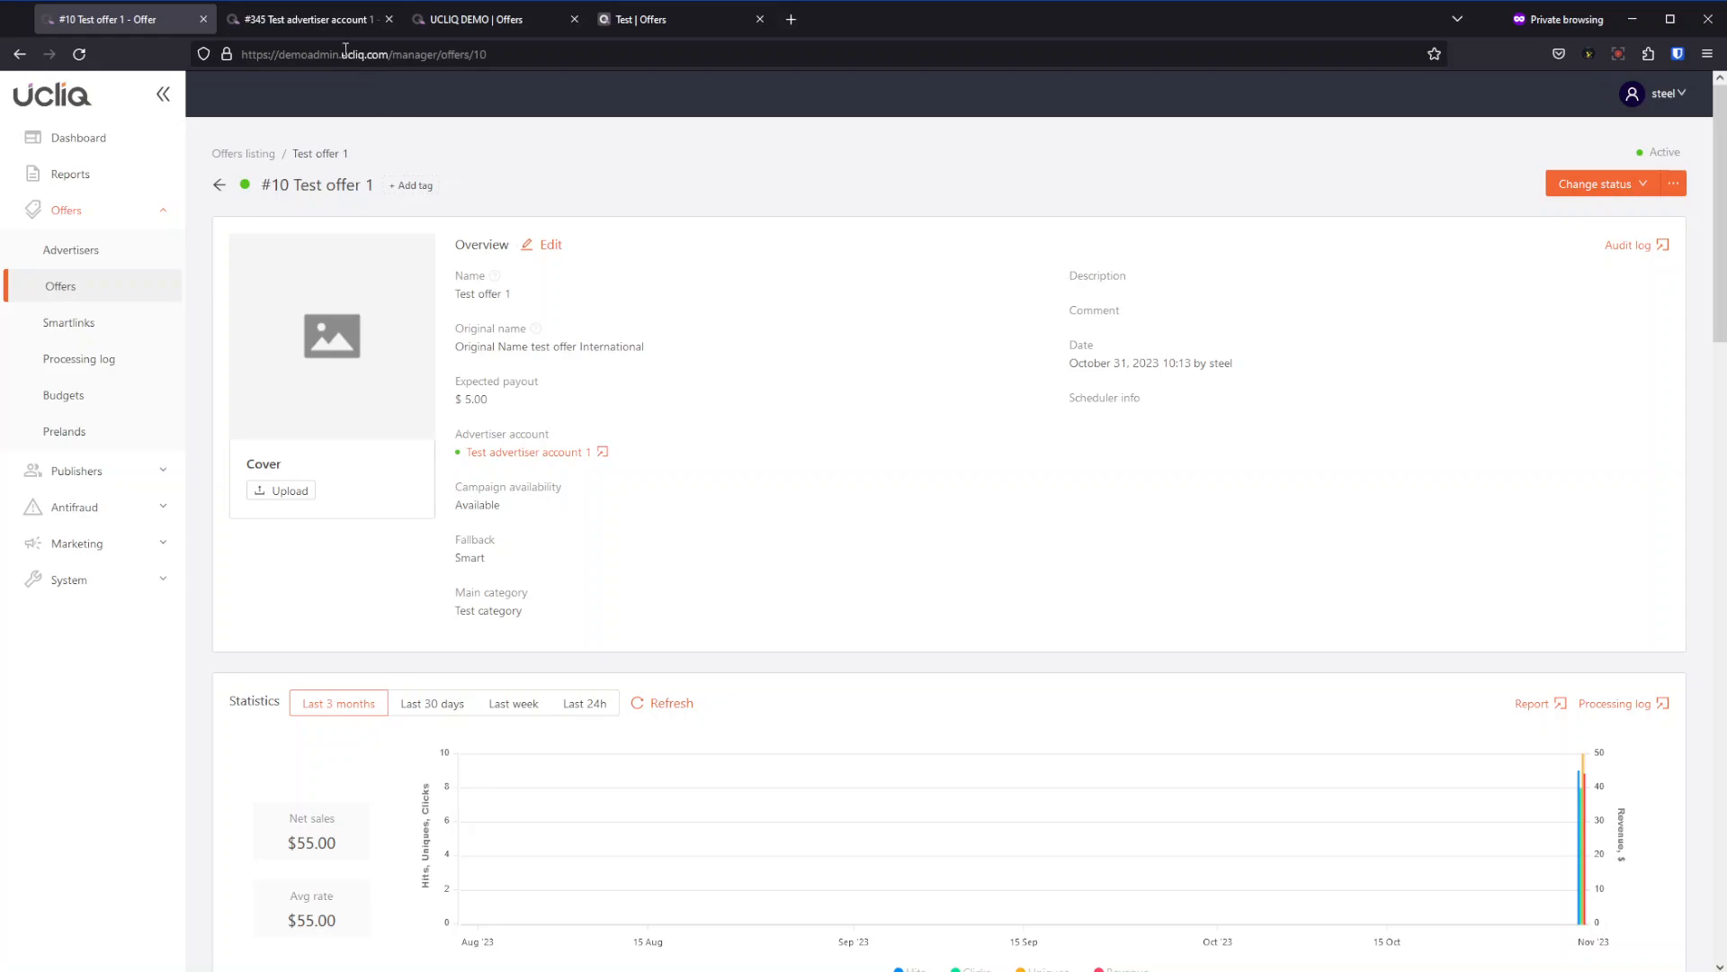
Close the Test offer 1 details in the publisher account and check its conversions list for the test sale.
click(477, 19)
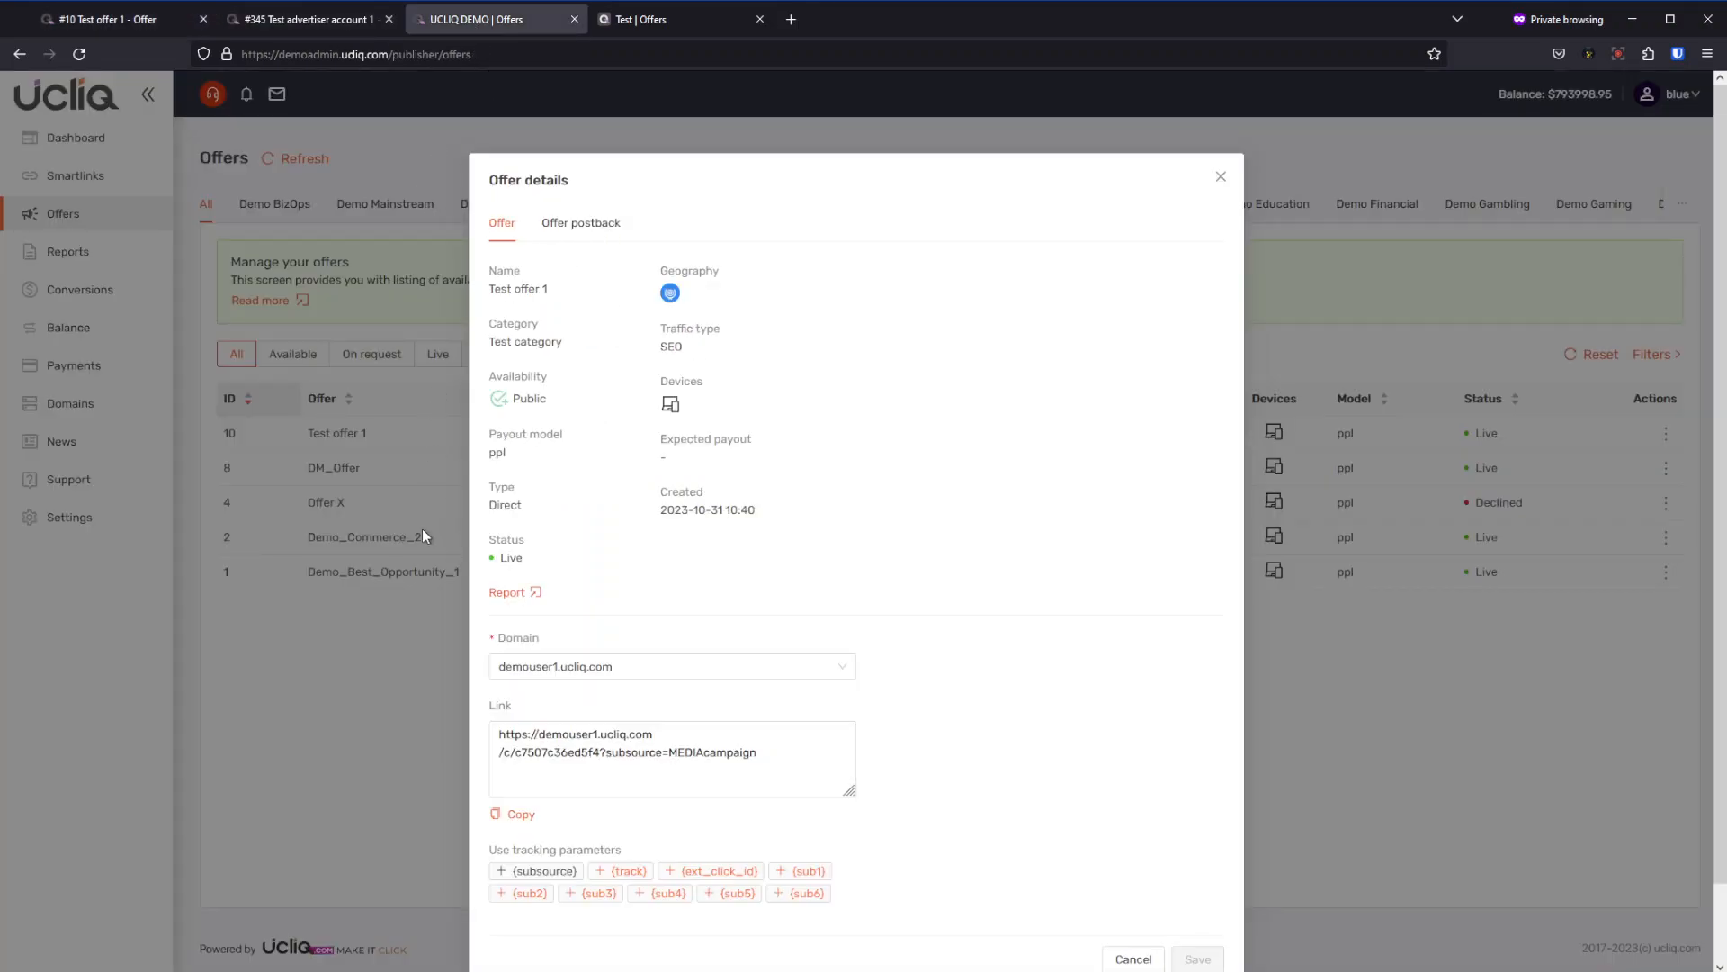
click(1131, 957)
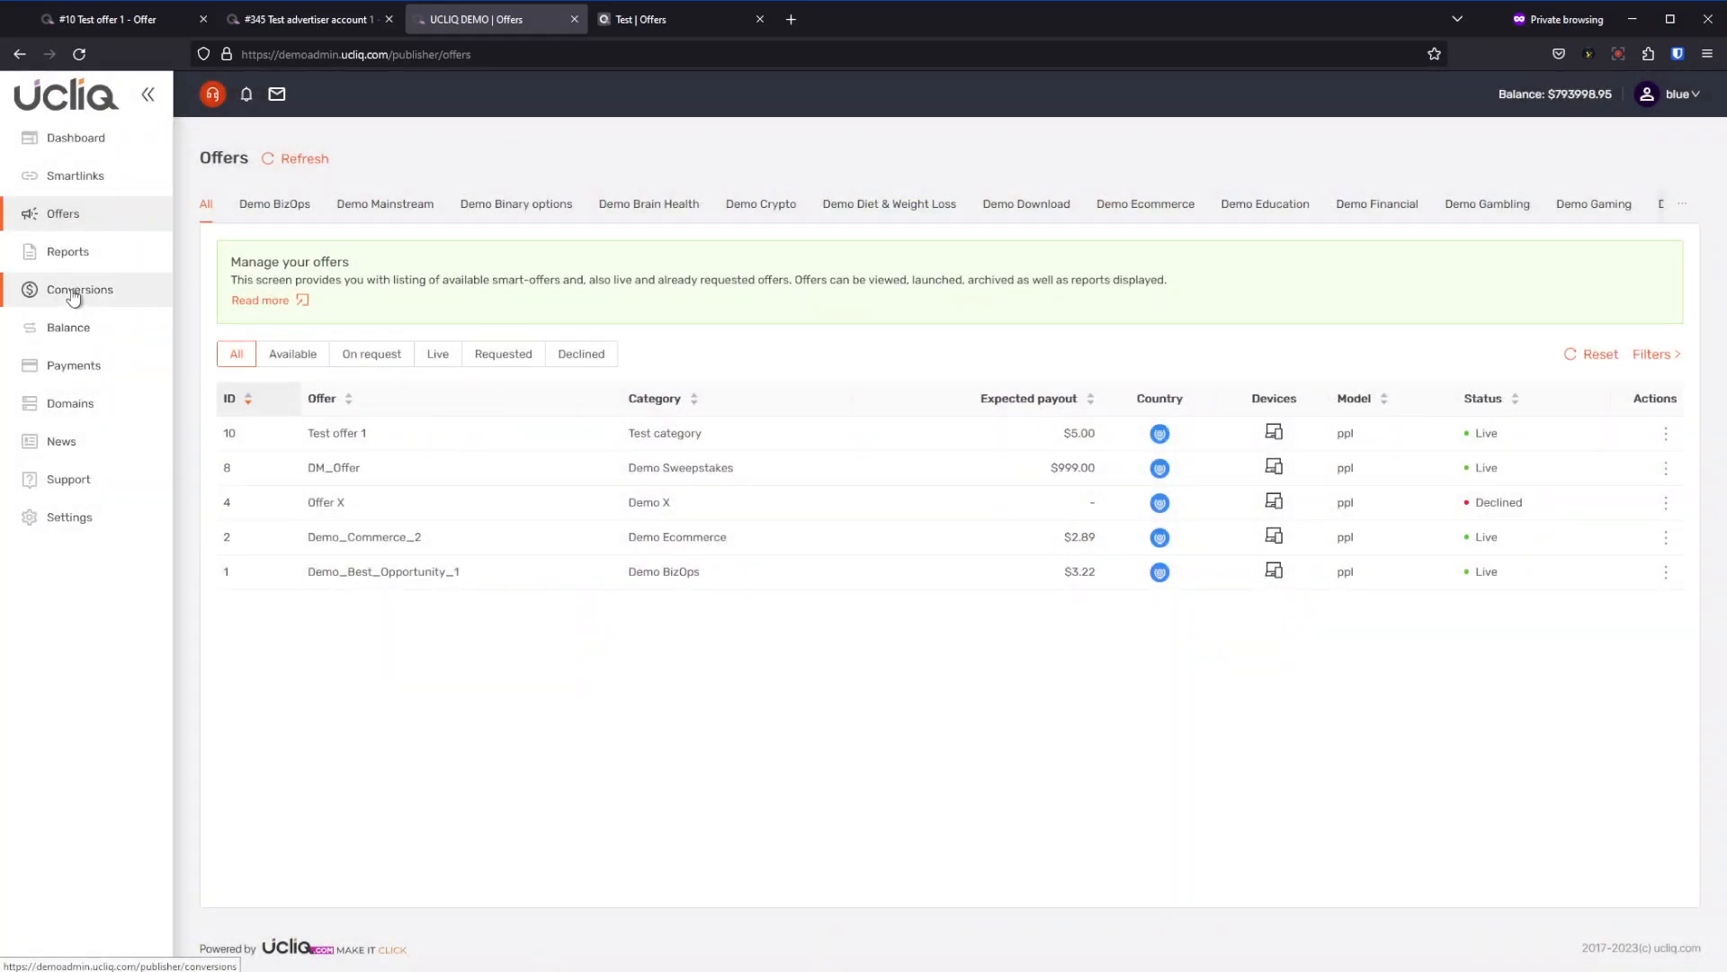
click(79, 288)
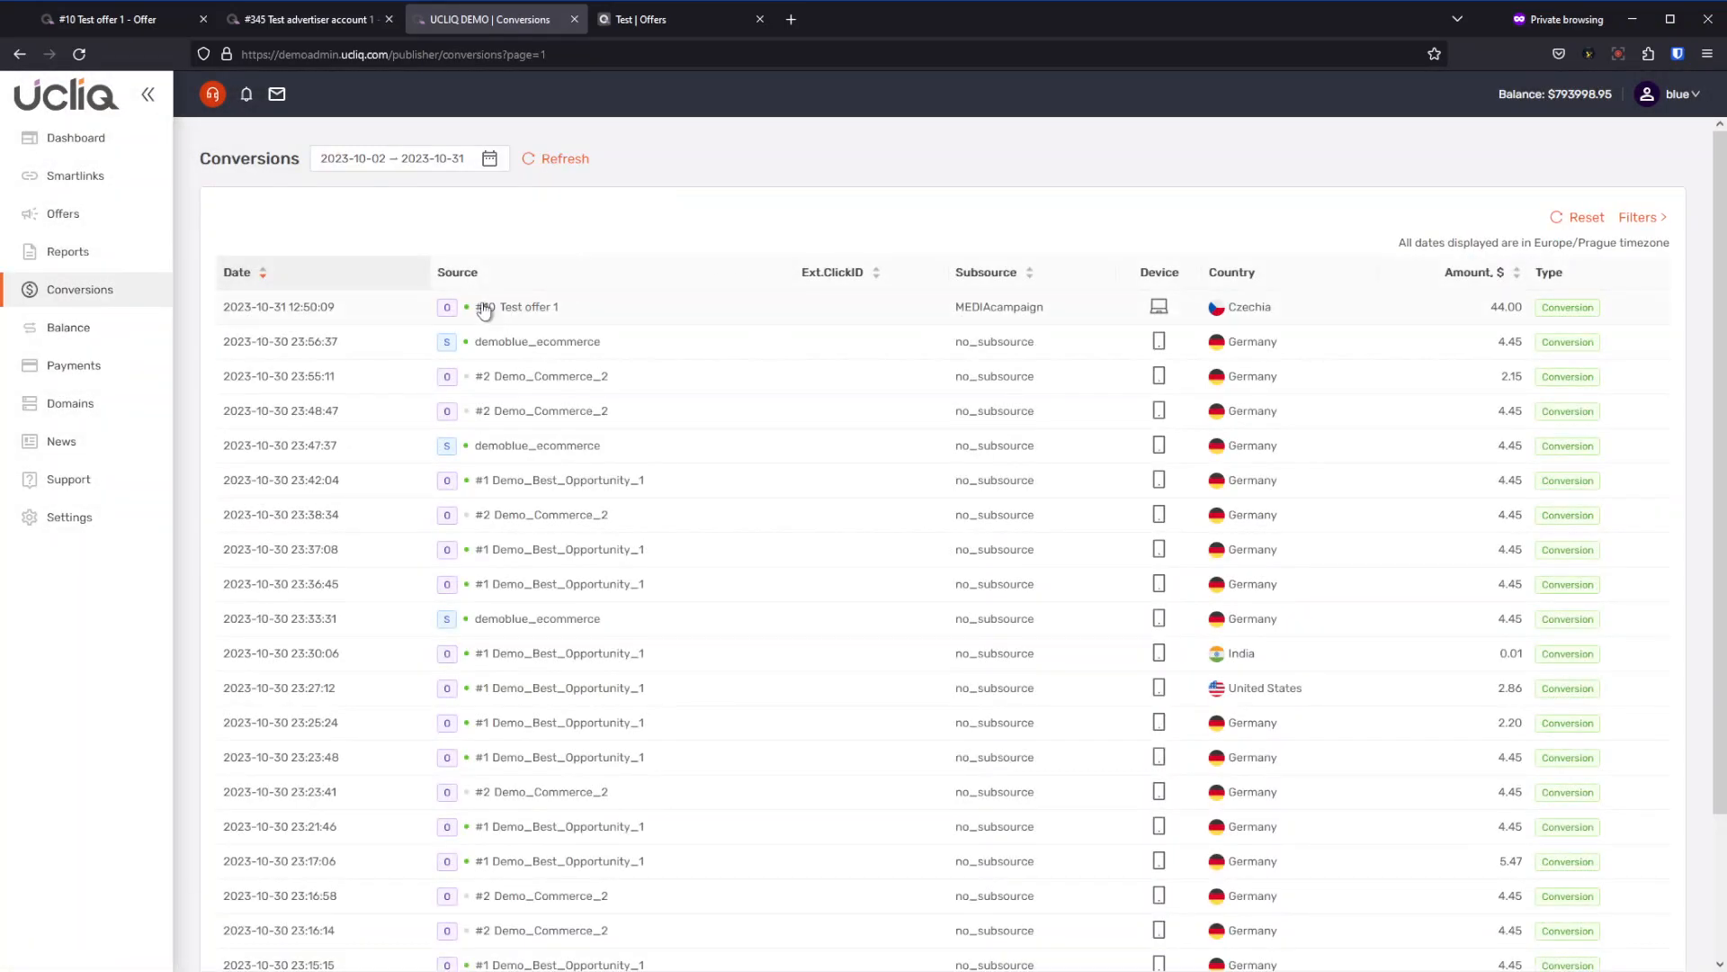